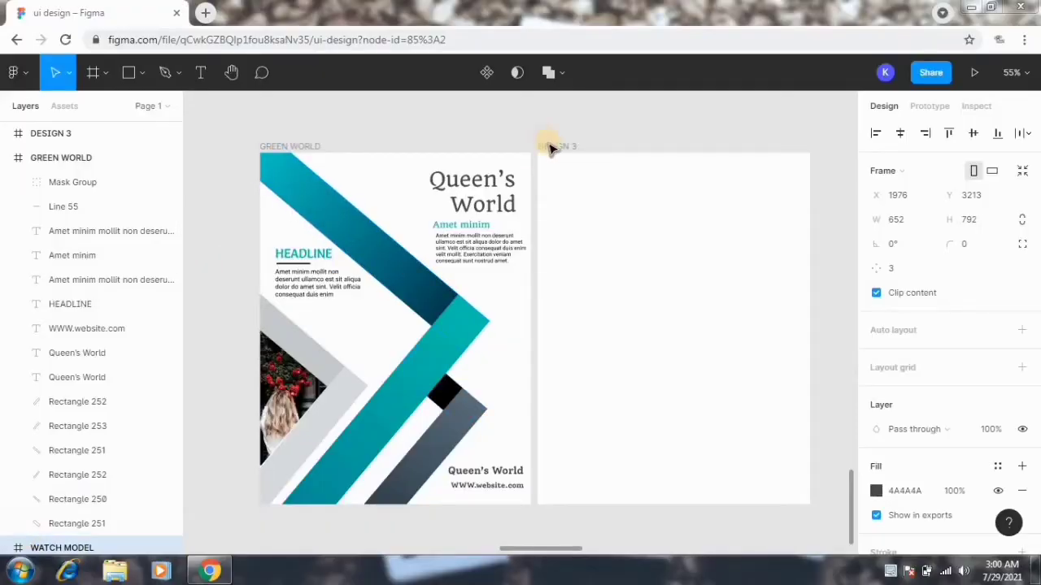
Select the empty DESIGN 3 frame next to the GREEN WORLD flyer.
left_click(557, 147)
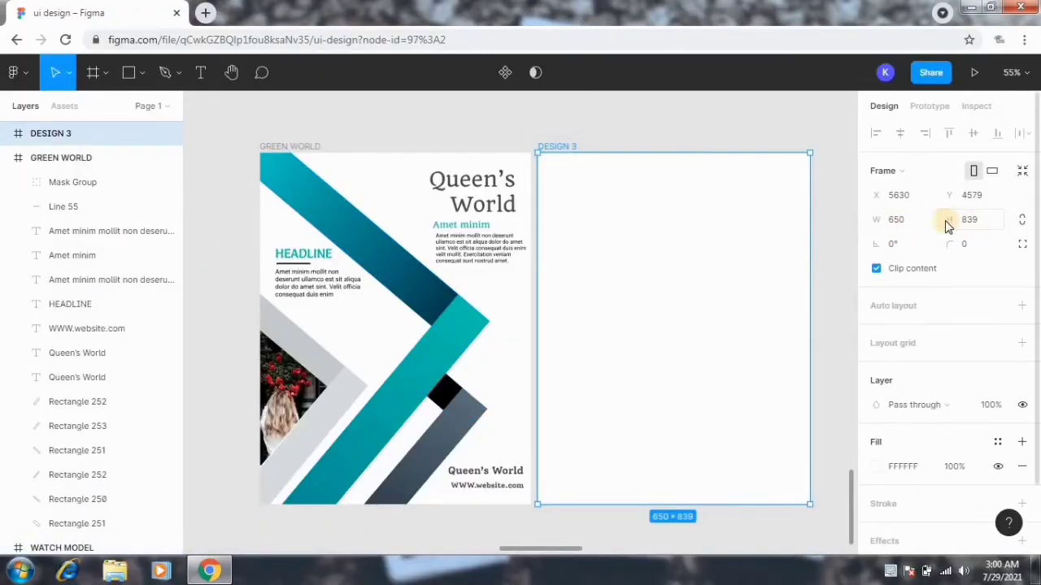
Draw a tall grey bar in DESIGN 3, tilt it about 52°, and move it top-left.
left_click(128, 72)
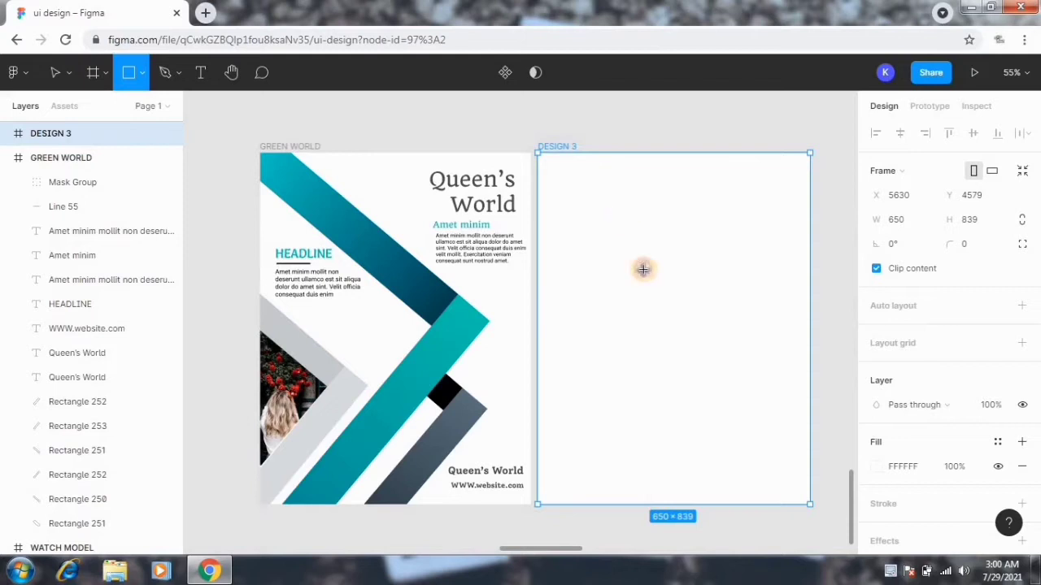
left_click_drag(606, 191, 653, 444)
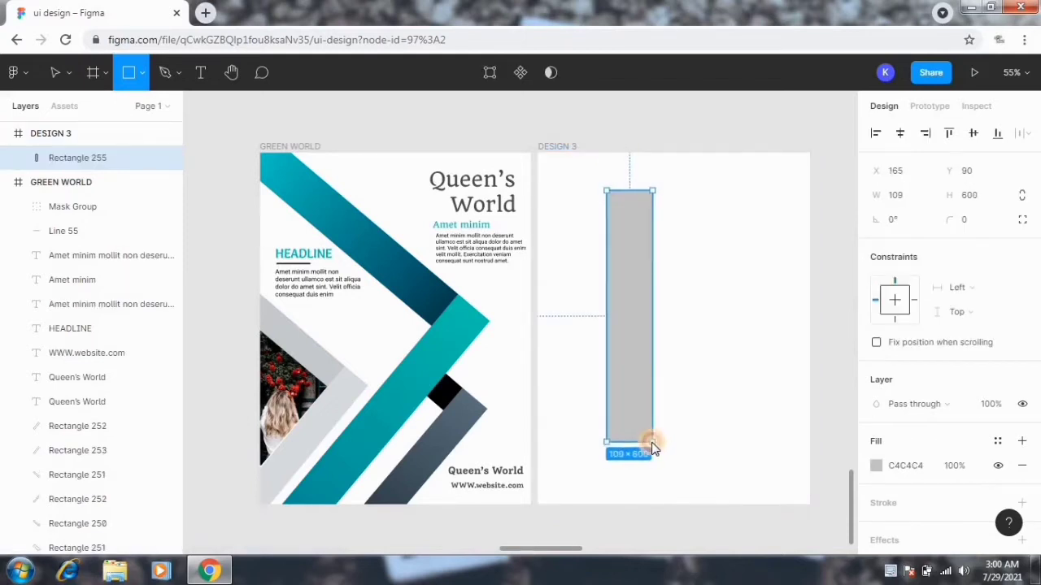
left_click_drag(655, 449, 772, 409)
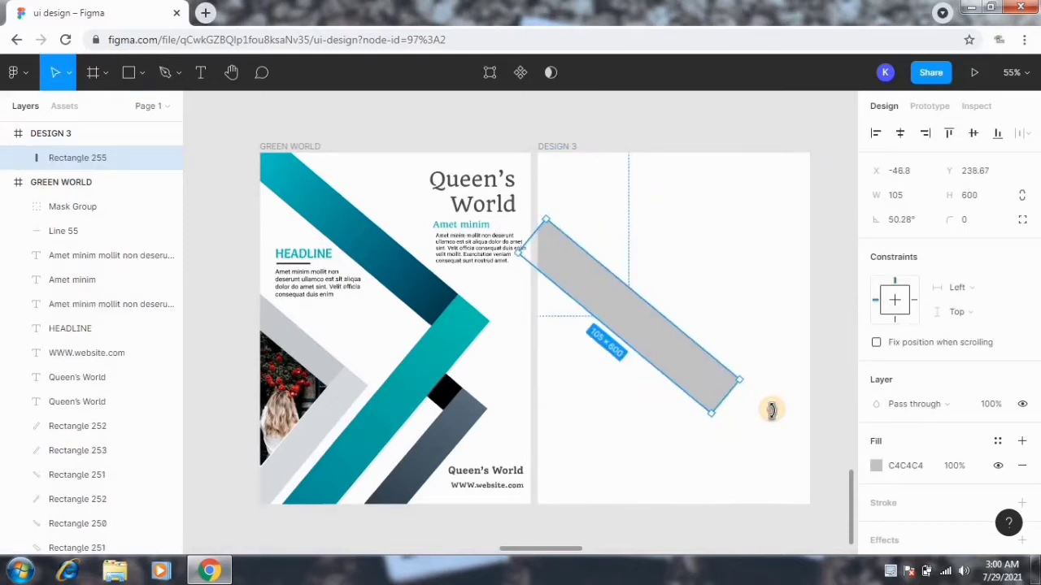
mouse_move(678, 367)
left_mouse_down()
mouse_move(681, 295)
mouse_move(731, 298)
mouse_move(748, 325)
mouse_move(742, 312)
mouse_move(755, 295)
mouse_move(730, 379)
left_mouse_up()
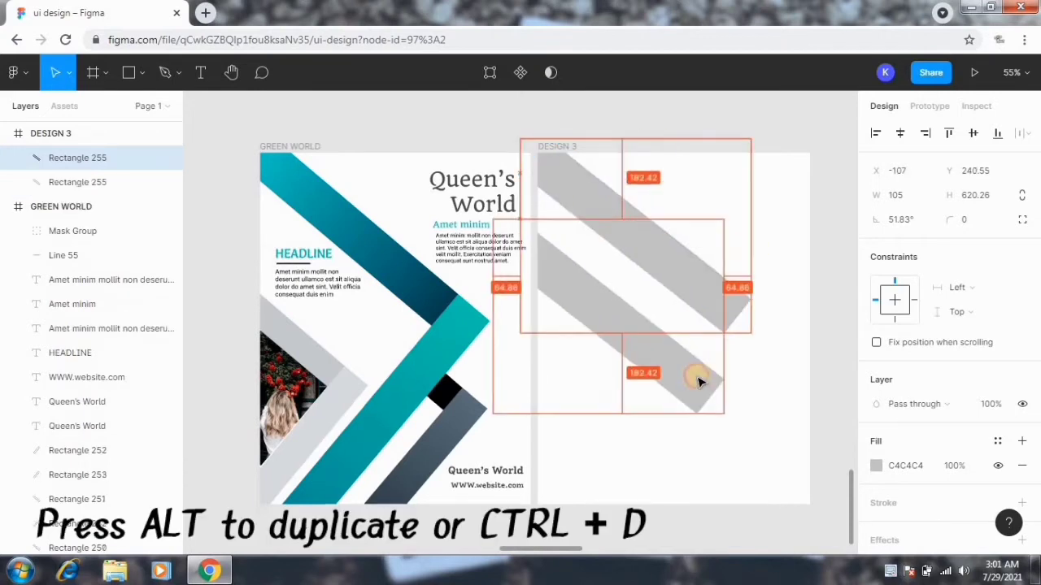
Angle the bar copy to about -36° as the lower arm and lengthen the upper bar to meet it.
left_click_drag(690, 430, 623, 430)
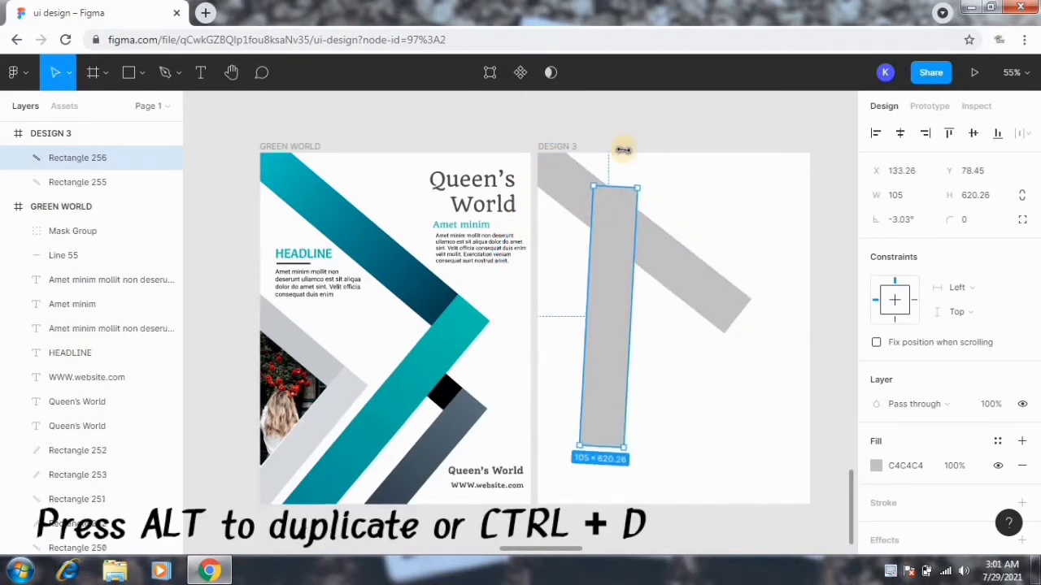
mouse_move(646, 185)
left_mouse_down()
mouse_move(665, 280)
mouse_move(764, 364)
mouse_move(754, 302)
mouse_move(759, 327)
left_mouse_up()
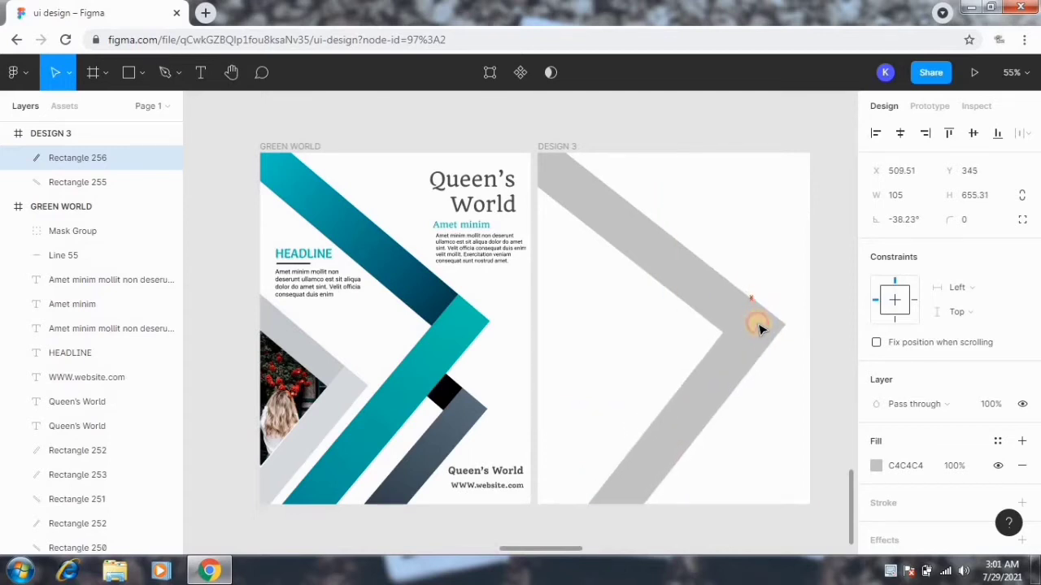
left_click(743, 317)
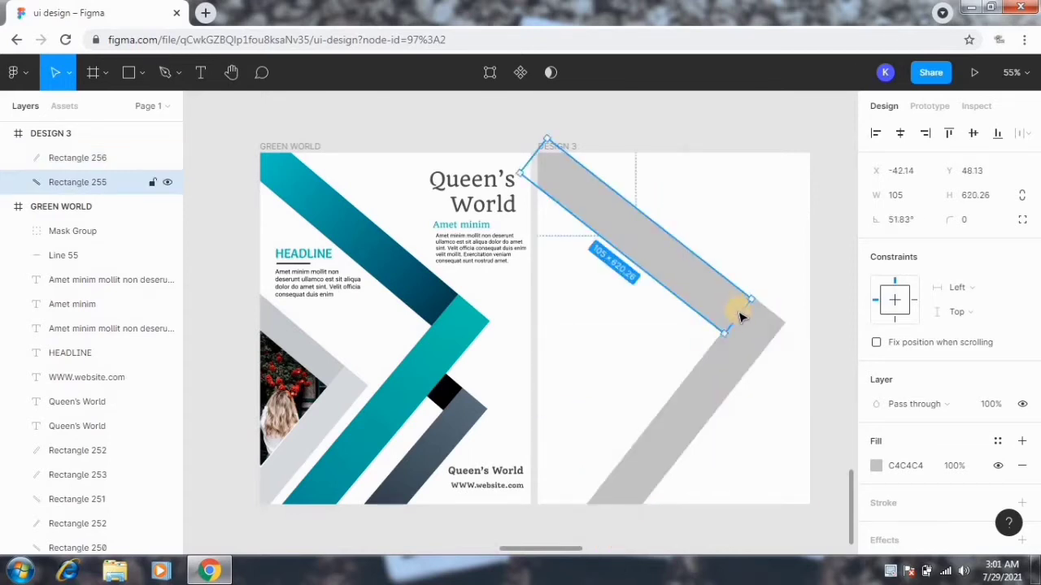
left_click_drag(762, 327, 774, 341)
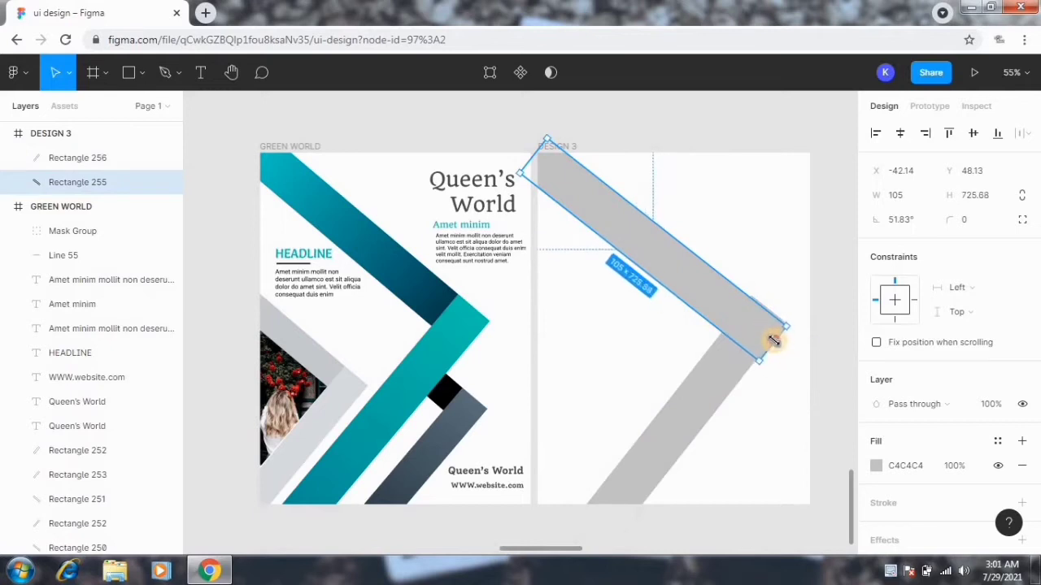
left_click_drag(791, 325, 789, 310)
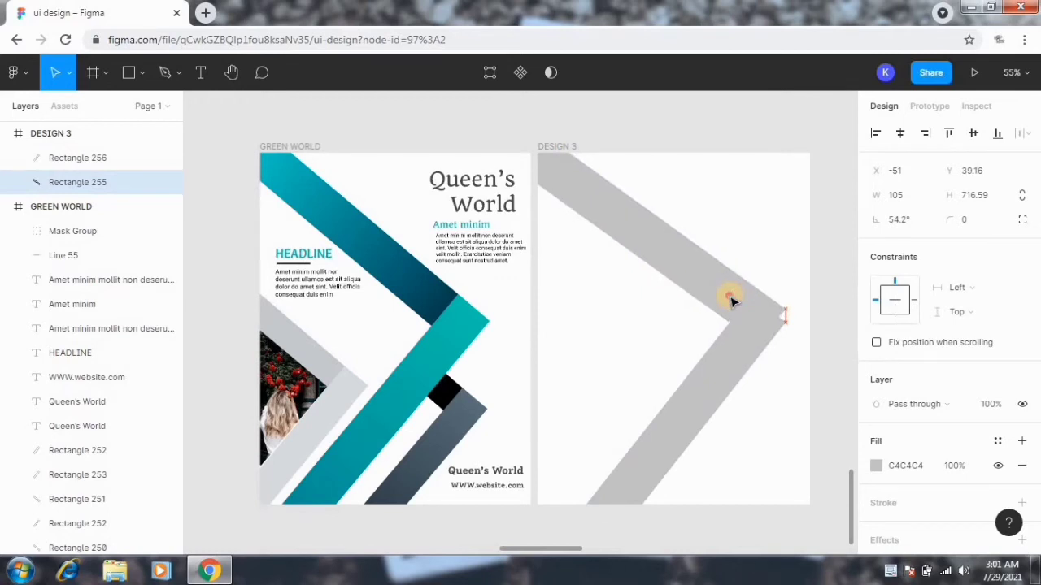
Realign the 105 × 655.31 lower arm at -35.82° with the upper bar's tip and nudge it down.
left_click(736, 361)
left_click_drag(750, 304, 771, 315)
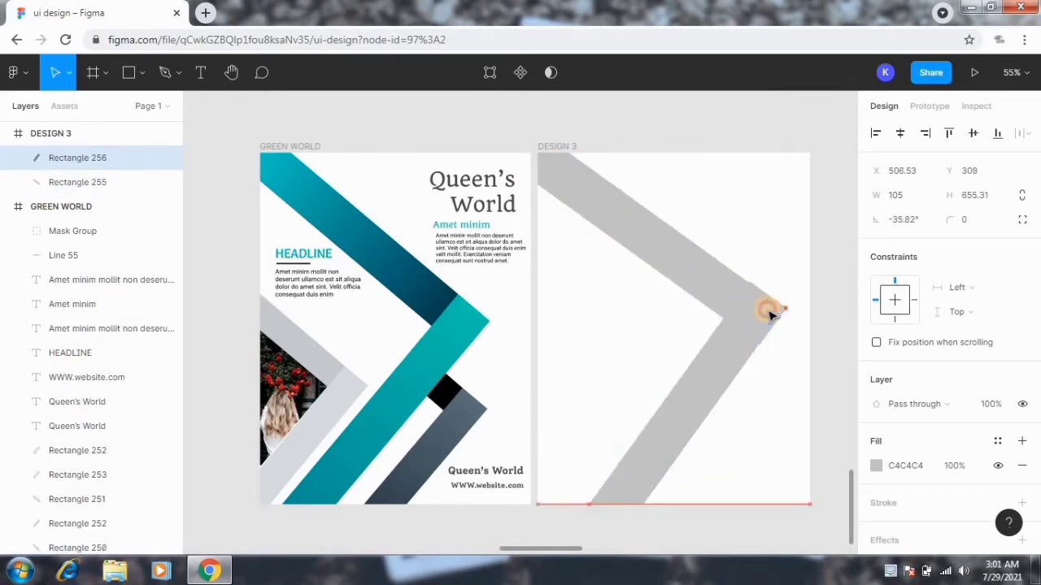
left_click(812, 379)
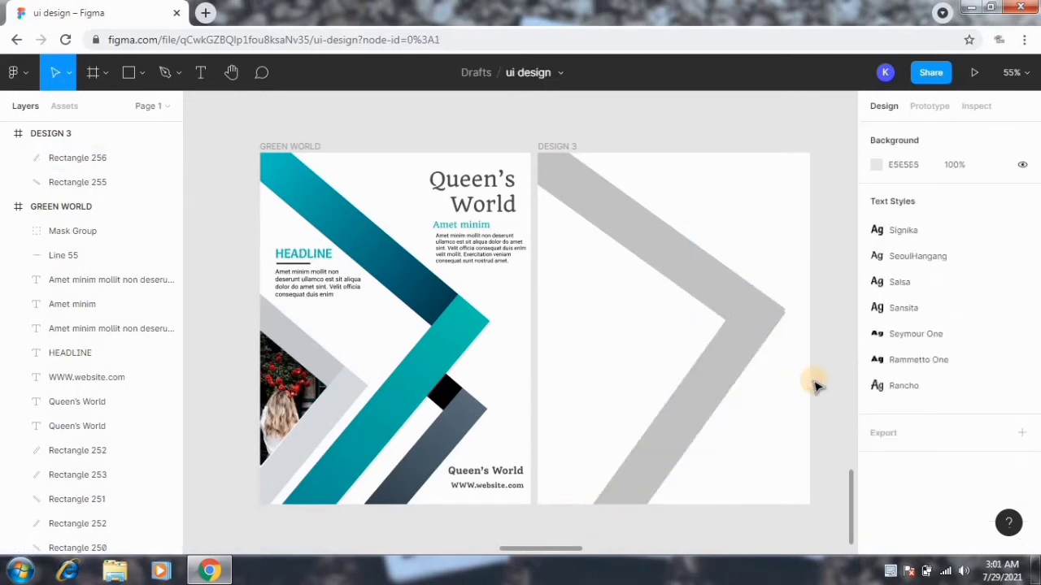
left_click(755, 313)
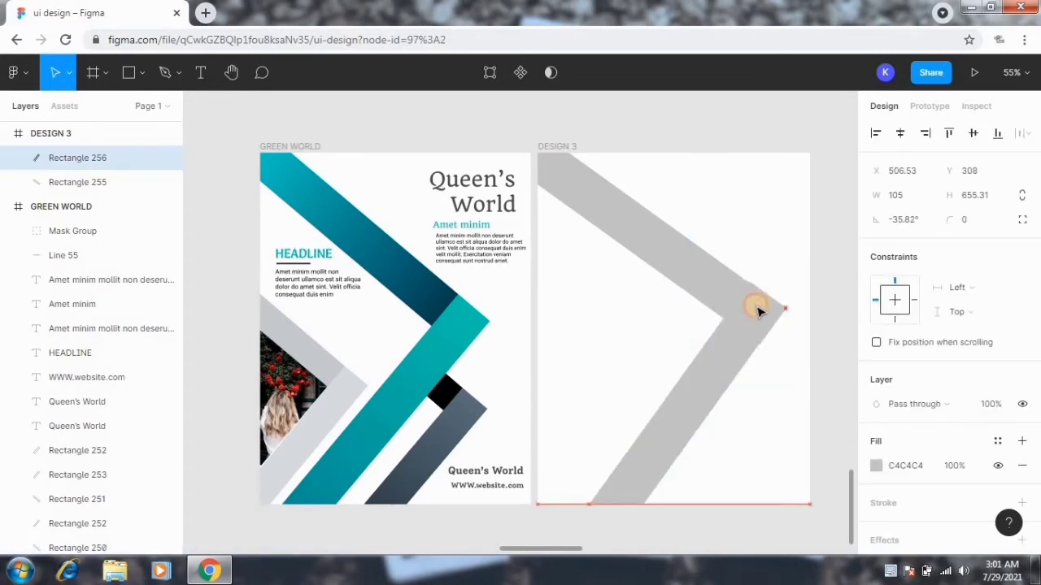
key("shift+Down")
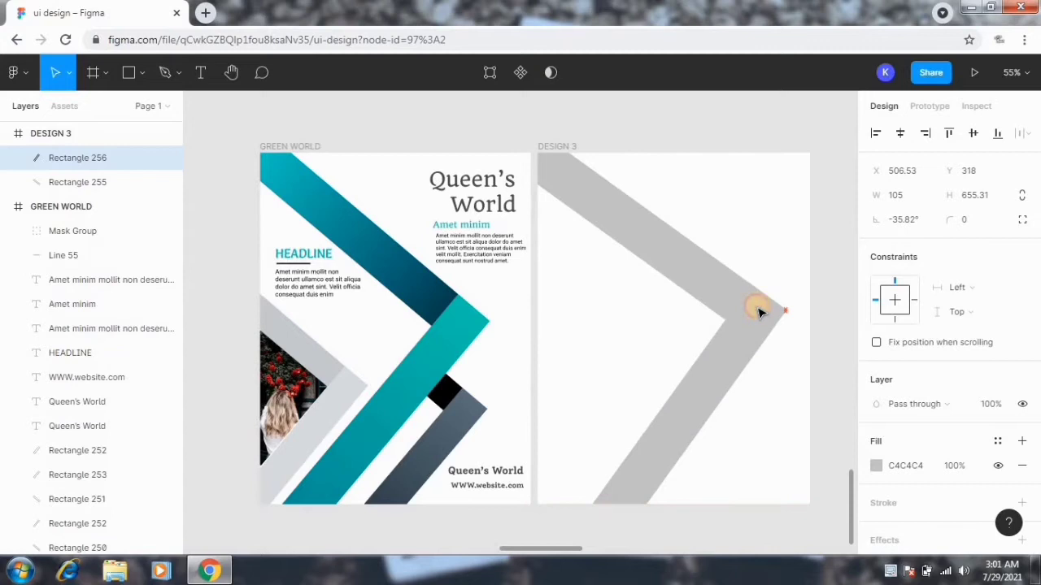
left_click(766, 407)
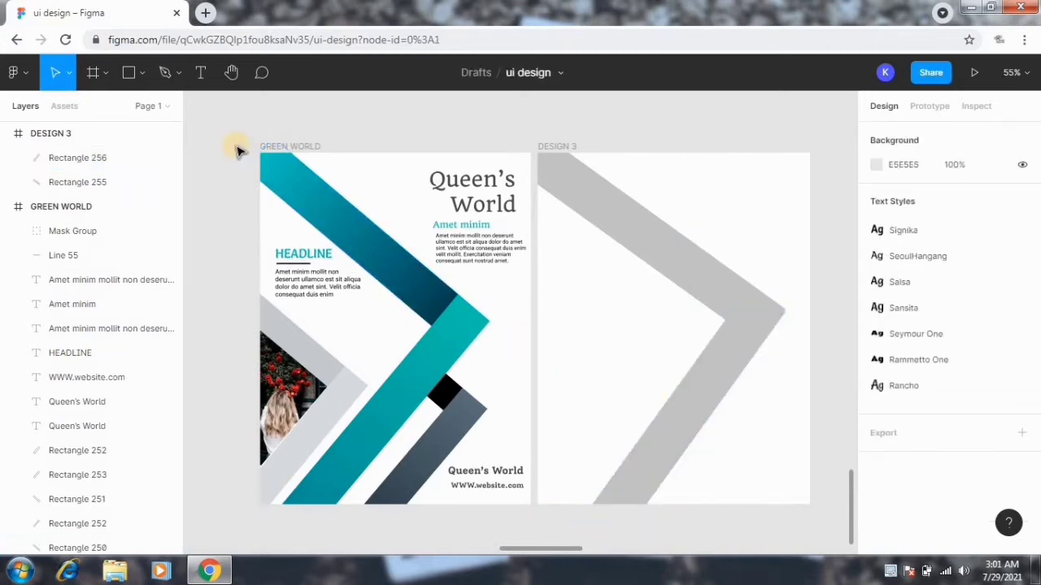
left_click(126, 73)
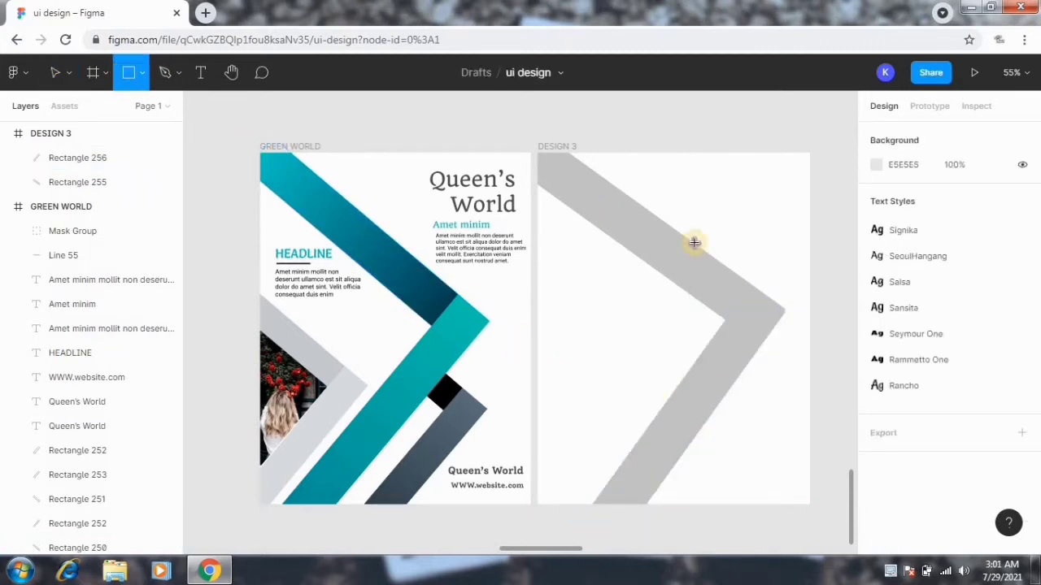
key("v")
left_click(701, 399)
Duplicate the lower arm and make the copy a narrower, shorter grey bar.
left_click_drag(702, 399, 760, 449)
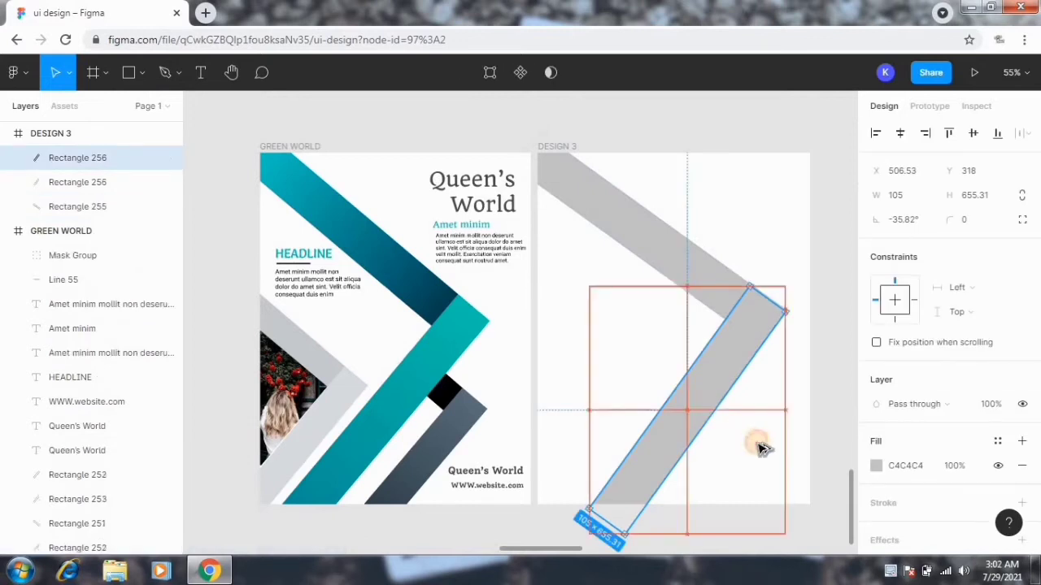
key("ctrl+d")
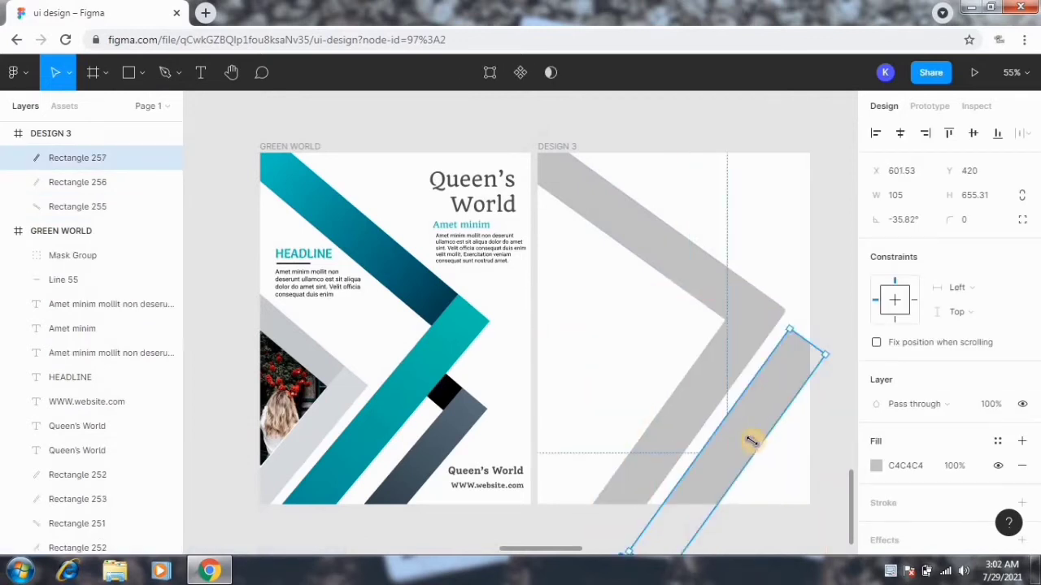
left_click_drag(746, 418, 727, 453)
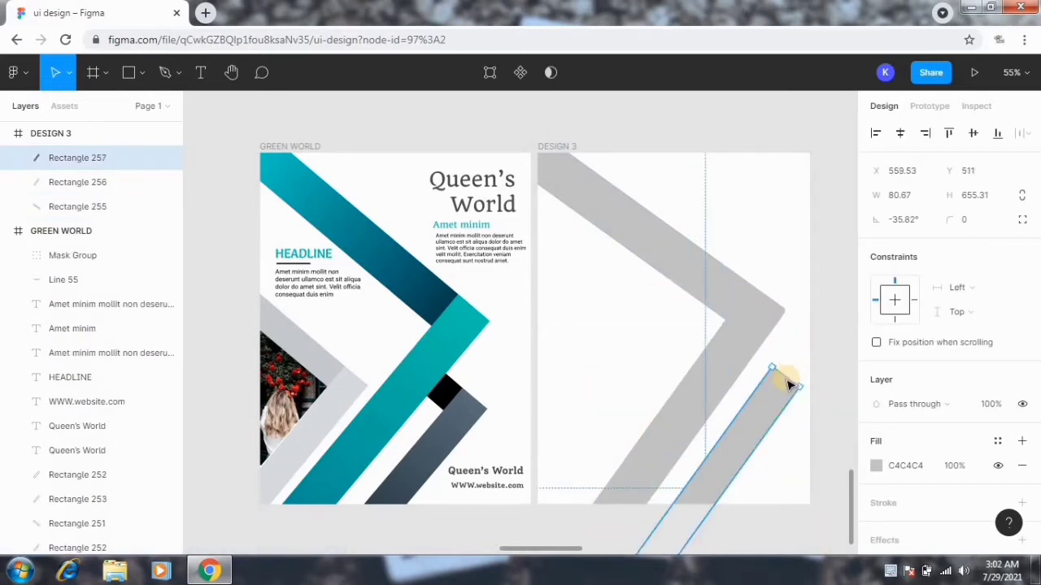
mouse_move(758, 413)
left_mouse_down()
mouse_move(747, 446)
mouse_move(809, 356)
mouse_move(771, 411)
left_mouse_up()
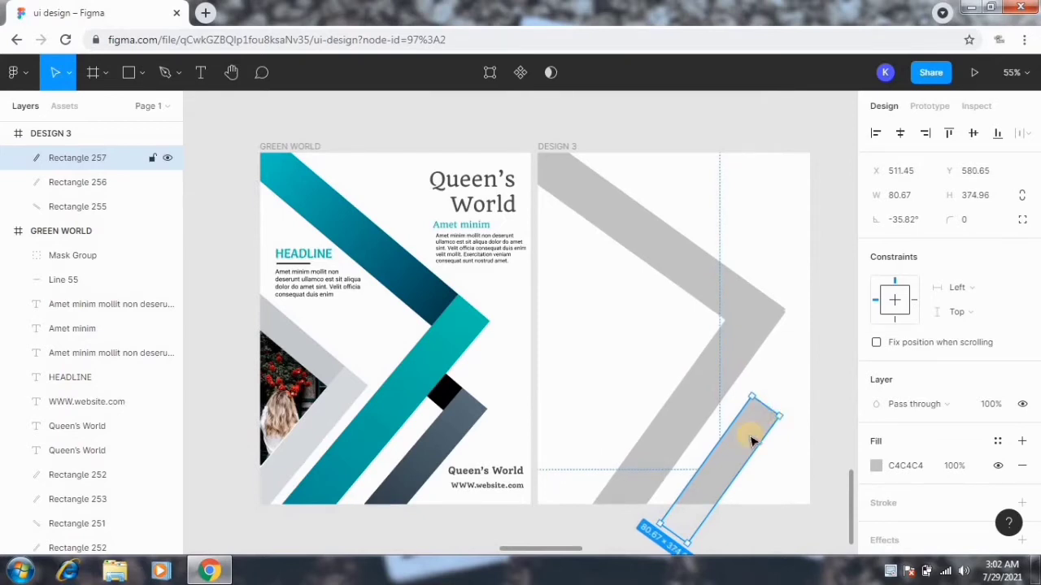
Fine-tune the lower arm's tilt and the upper bar's angle and length, now 703.36.
left_click(688, 406)
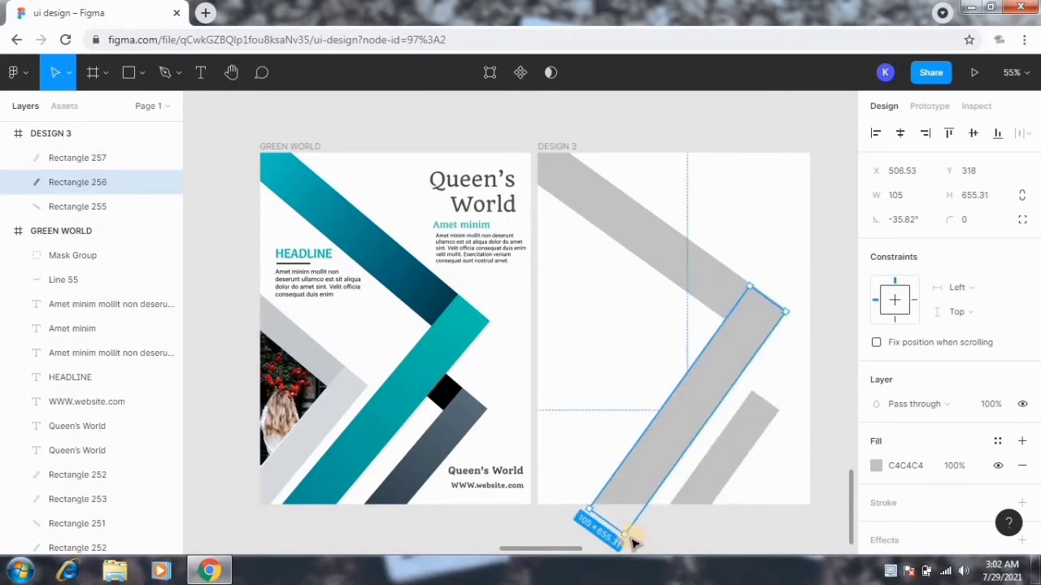
left_click_drag(628, 536, 624, 537)
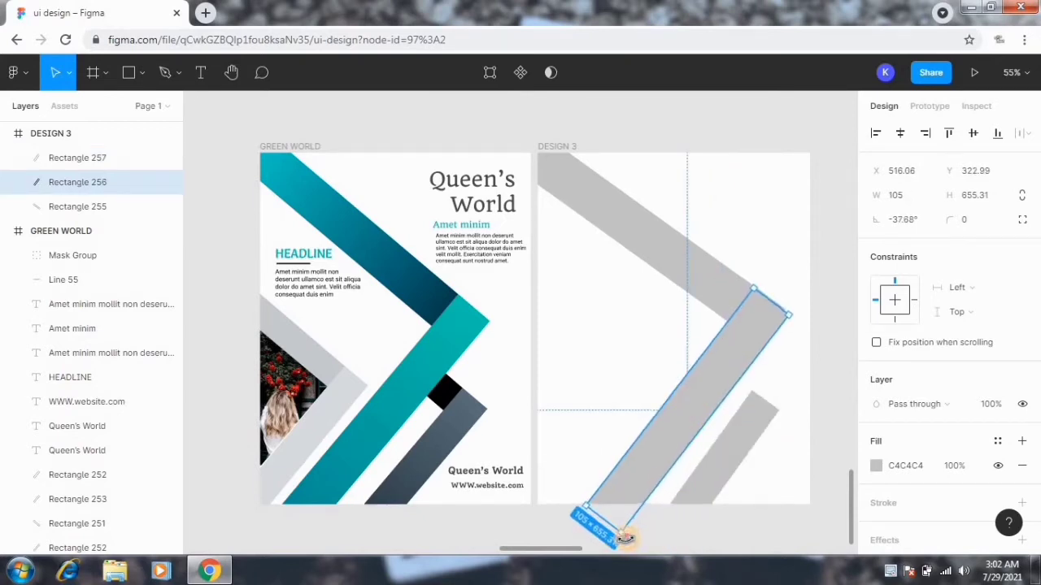
left_click(674, 272)
left_click_drag(771, 327, 767, 324)
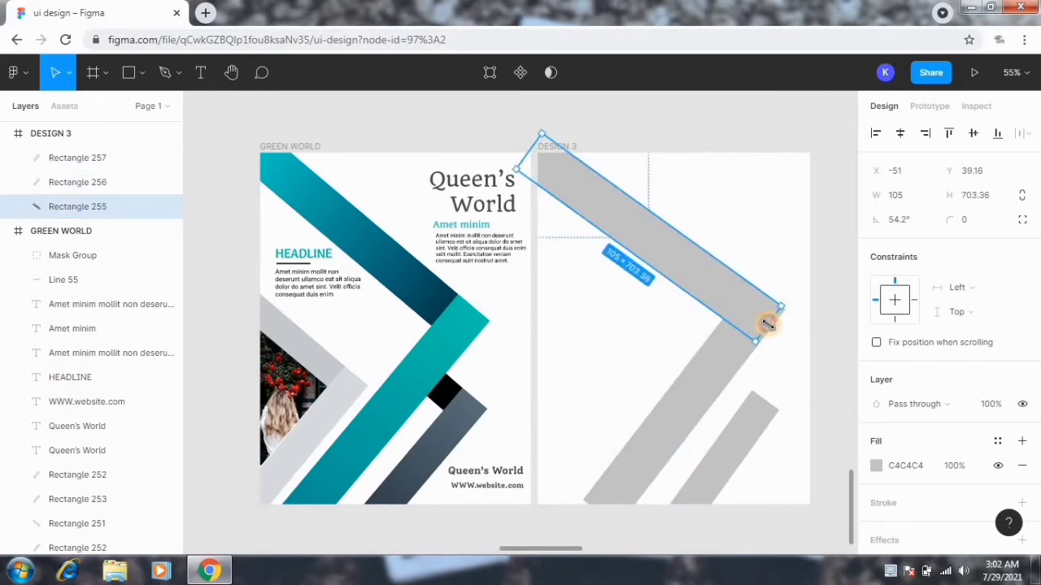
left_click(826, 317)
left_click(744, 325)
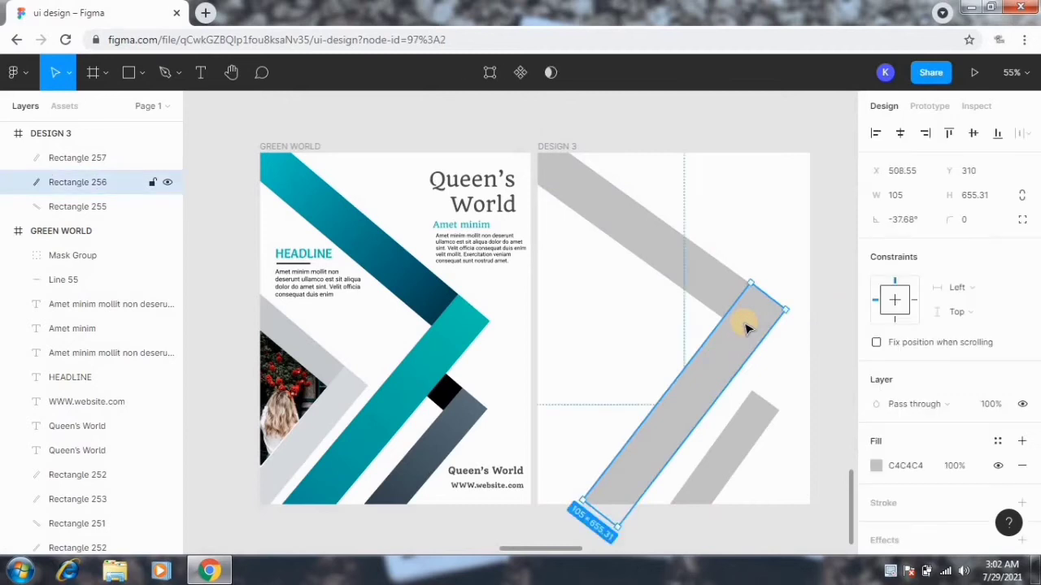
left_click_drag(747, 327, 746, 327)
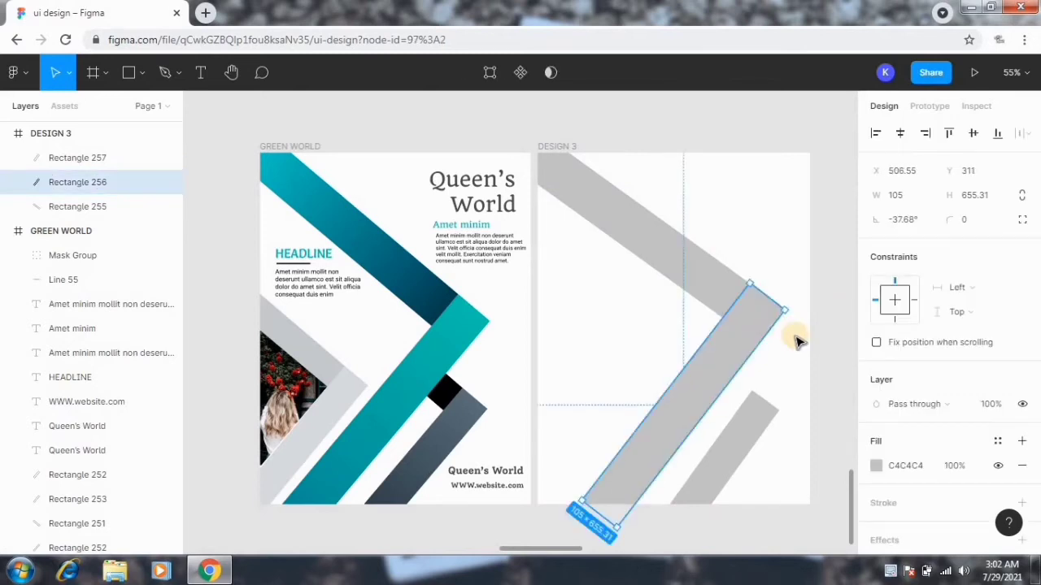
left_click(789, 338)
left_click(769, 302)
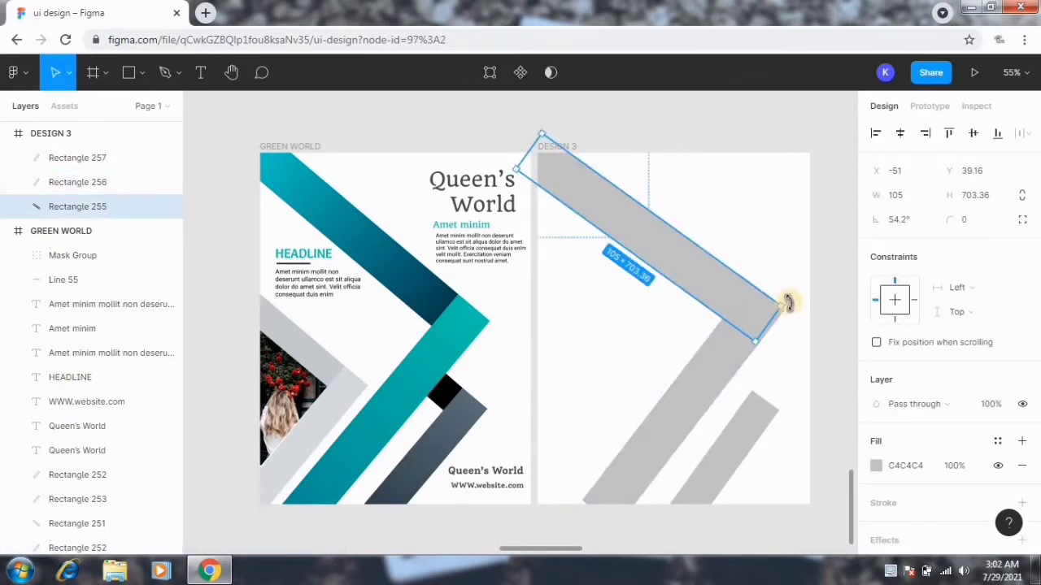
left_click_drag(788, 303, 737, 308)
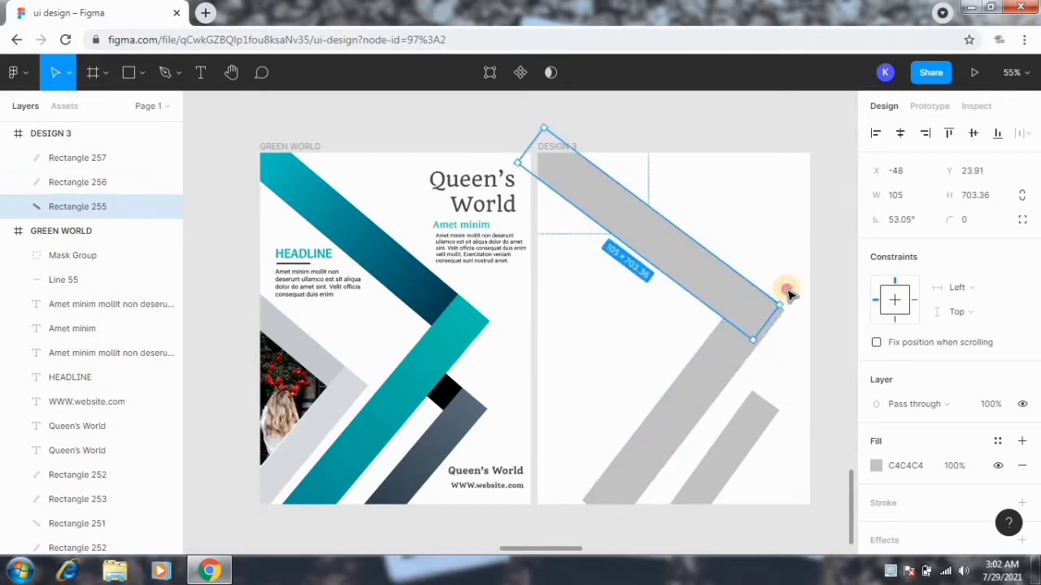
left_click(787, 286)
left_click(745, 350)
Place the 80.67 × 374.96 short bar beside the lower arm at -39.59° and duplicate it.
left_click_drag(739, 442, 729, 458)
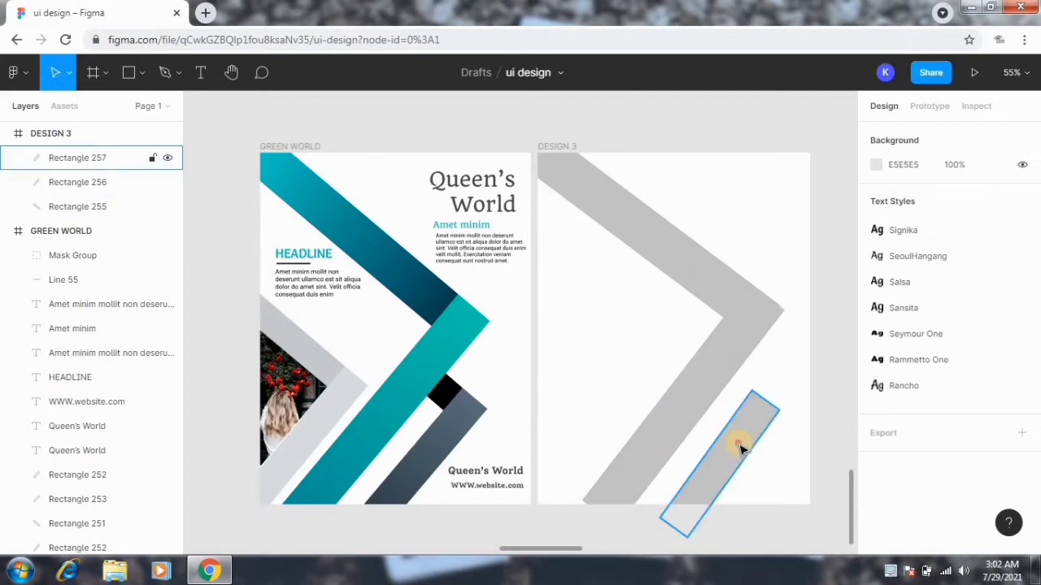
left_click(685, 418)
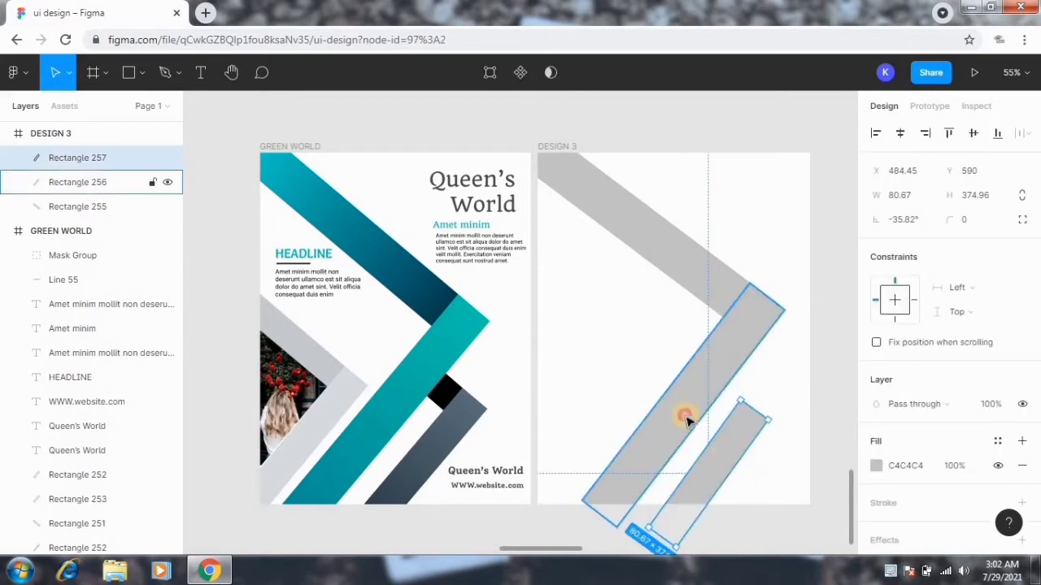
left_click(739, 440)
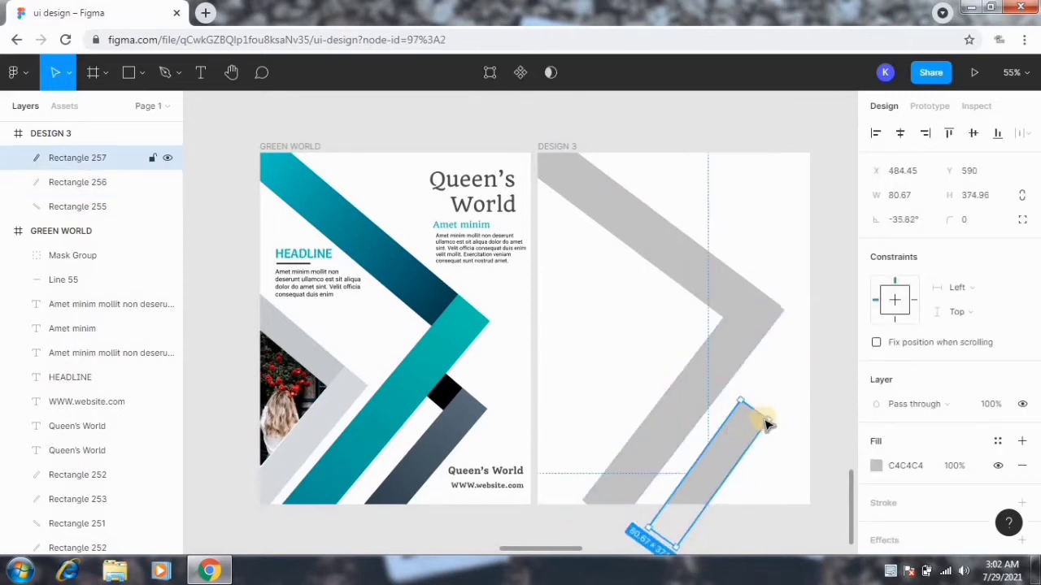
left_click_drag(776, 415, 778, 417)
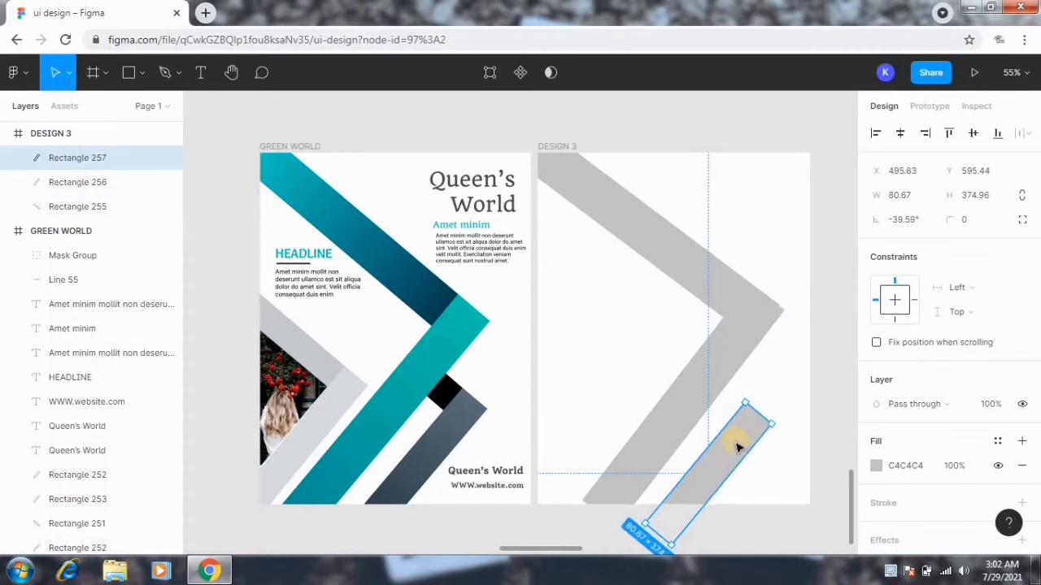
key("ctrl+d")
Shorten the copy to 80.67 × 206.17 and rotate it about -129° across the lower bar.
left_click_drag(651, 383, 668, 355)
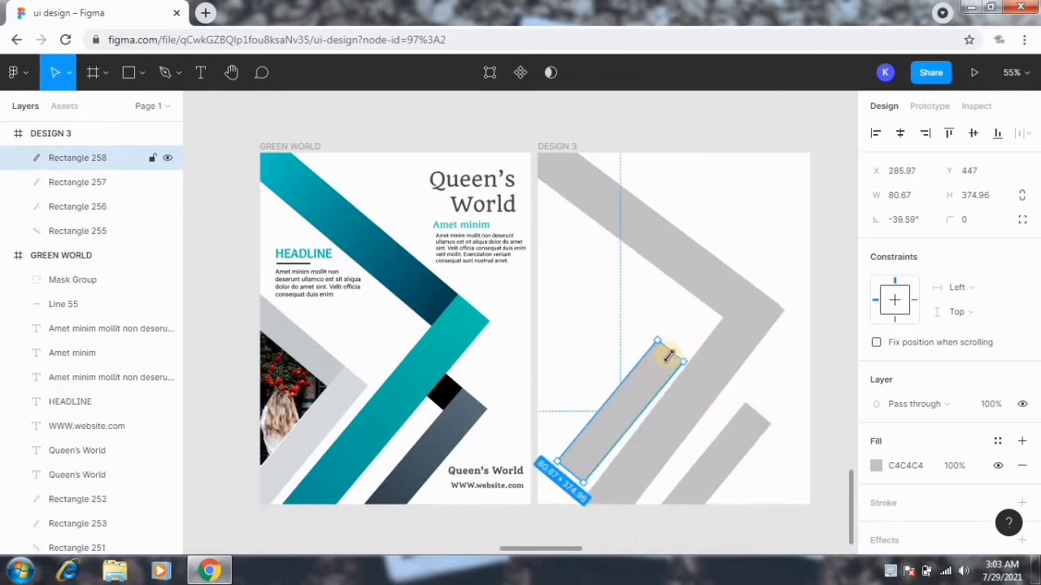
mouse_move(631, 409)
left_mouse_down()
mouse_move(619, 401)
mouse_move(656, 401)
left_mouse_up()
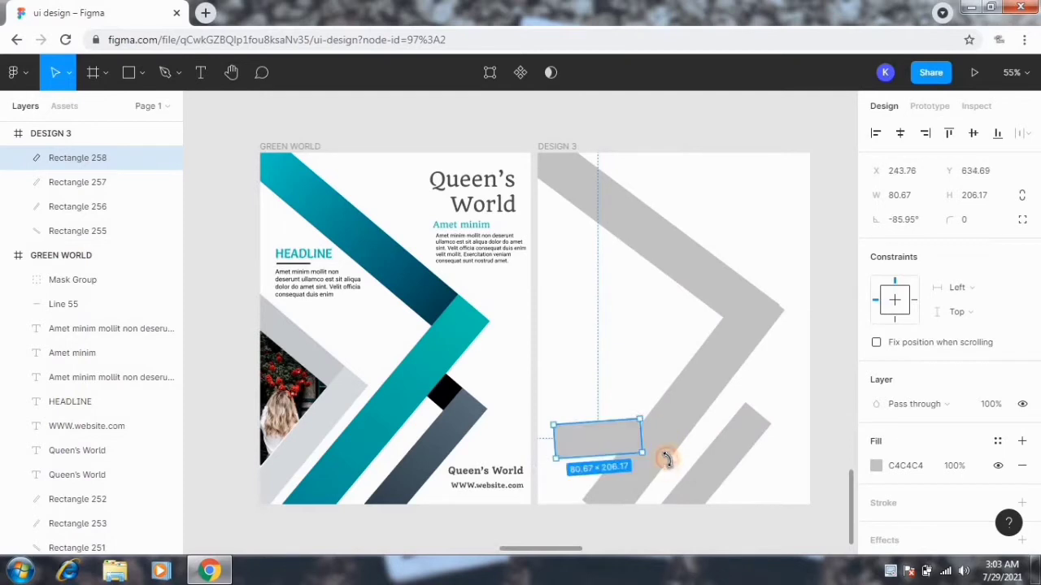
left_click_drag(573, 435, 711, 400)
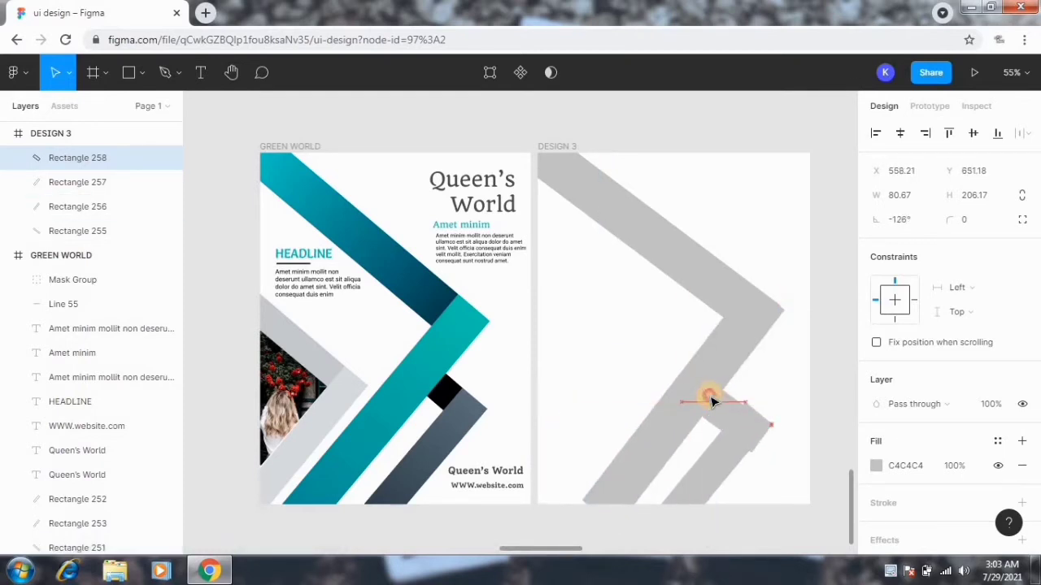
left_click_drag(776, 431, 740, 418)
left_click_drag(776, 424, 775, 423)
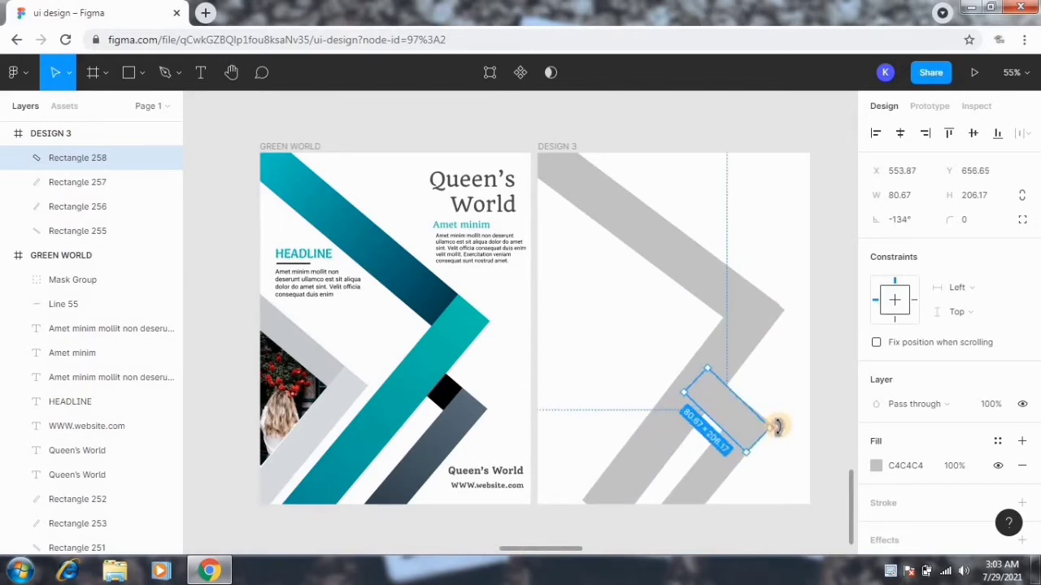
left_click_drag(691, 367, 685, 366)
Reselect the short lower bar and nudge it into place, one pixel down.
left_click(808, 476)
left_click(746, 420)
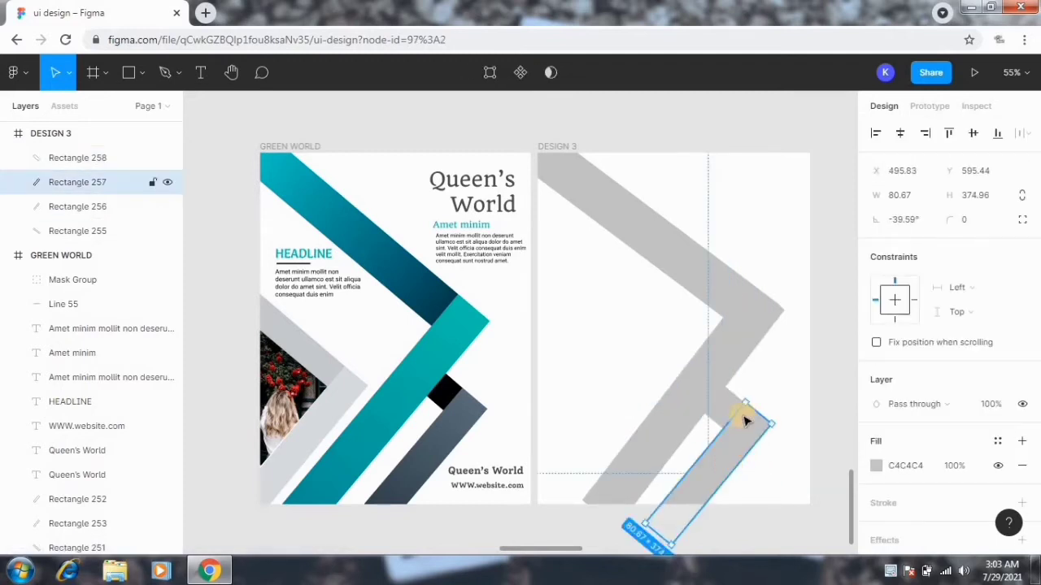
left_click_drag(747, 395, 746, 396)
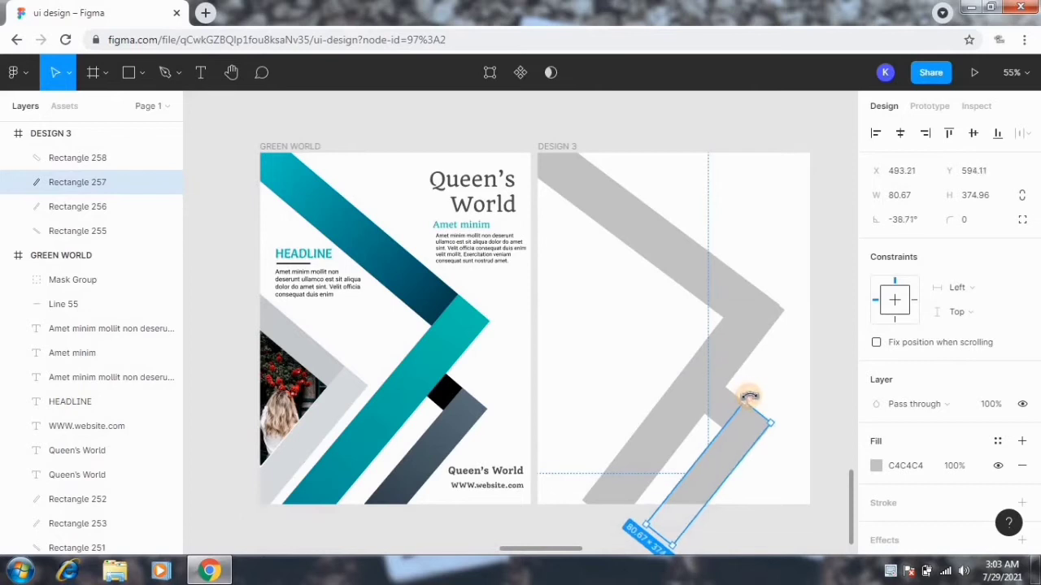
left_click(781, 407)
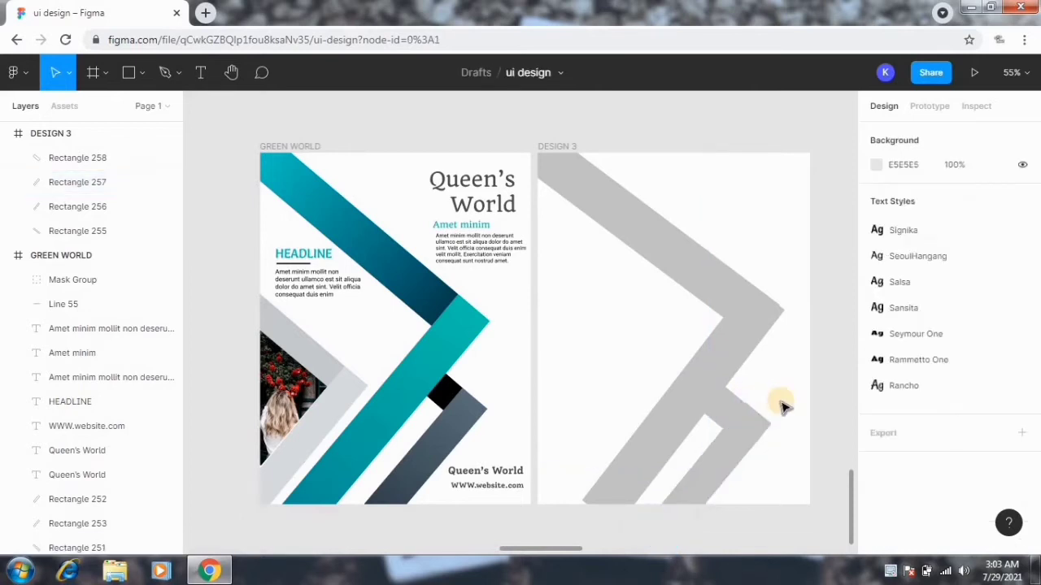
left_click(742, 437)
left_click(722, 461)
key("Down")
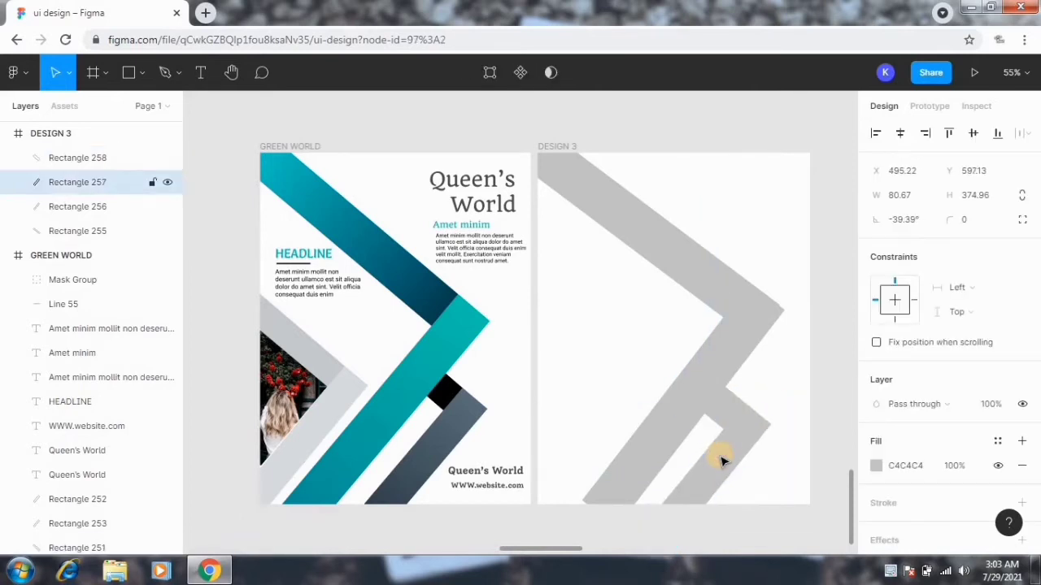
At 100% zoom, tilt the lower arm to -36.61° and adjust the upper bar so the corners meet.
left_click(797, 406)
key("ctrl+plus")
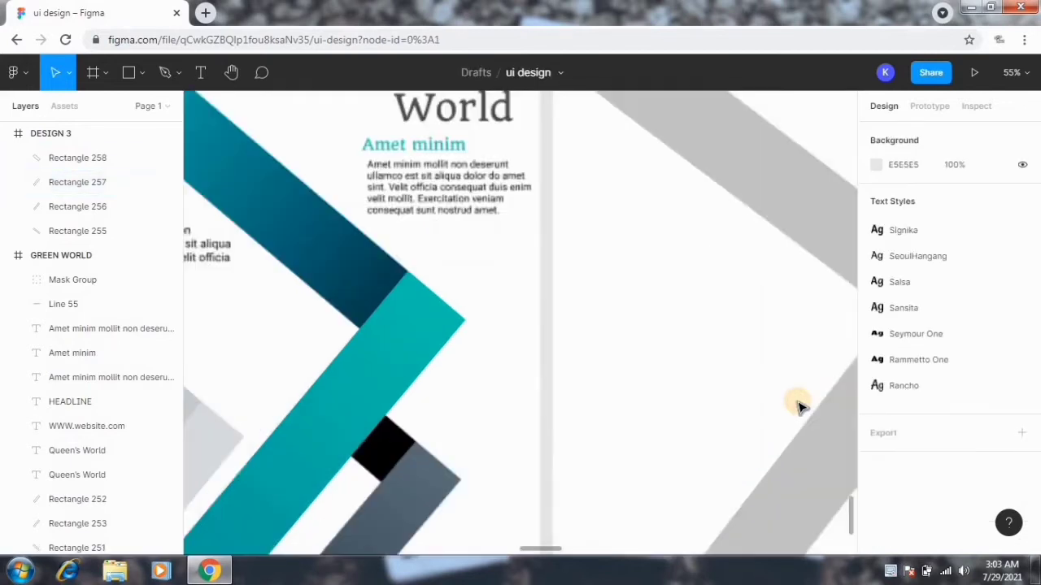
key("shift+0")
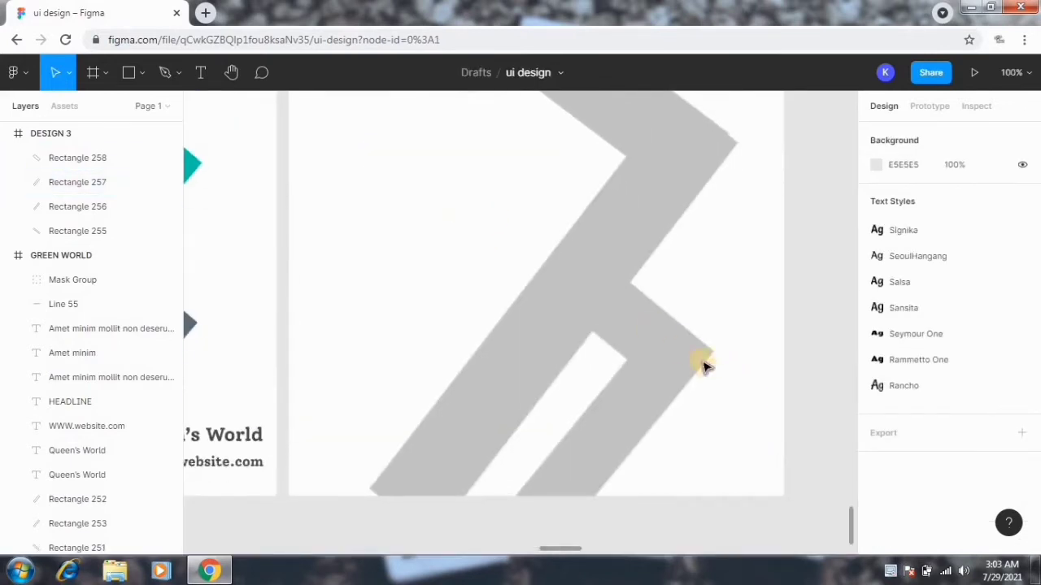
scroll(727, 315, "up", 3)
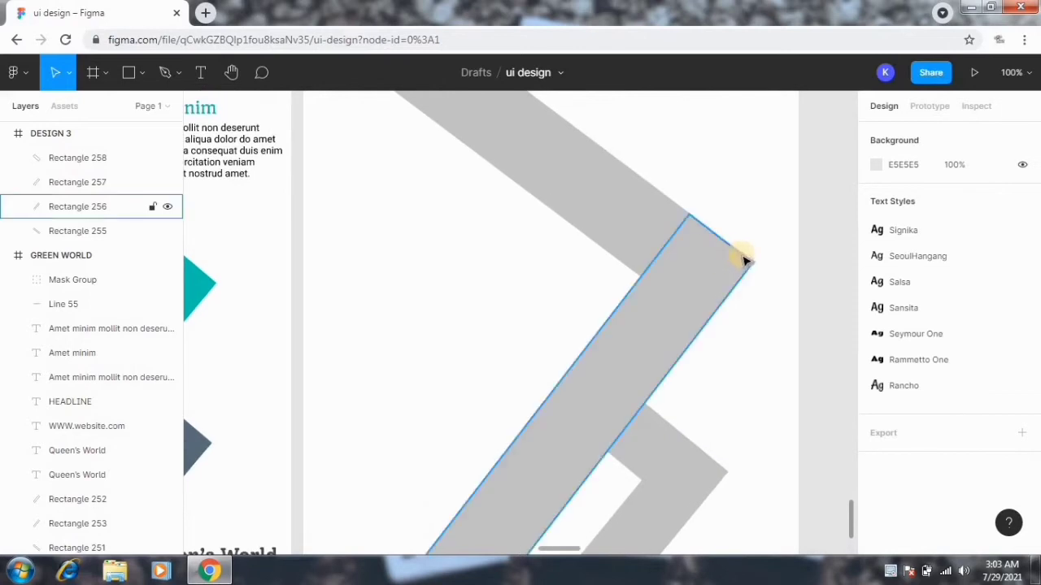
left_click(716, 280)
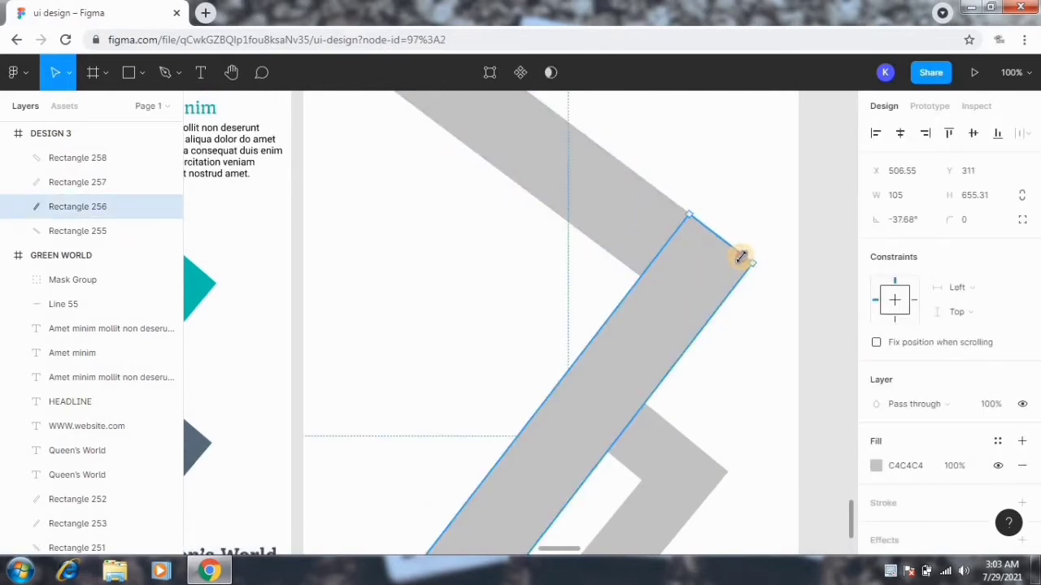
left_click_drag(760, 258, 759, 257)
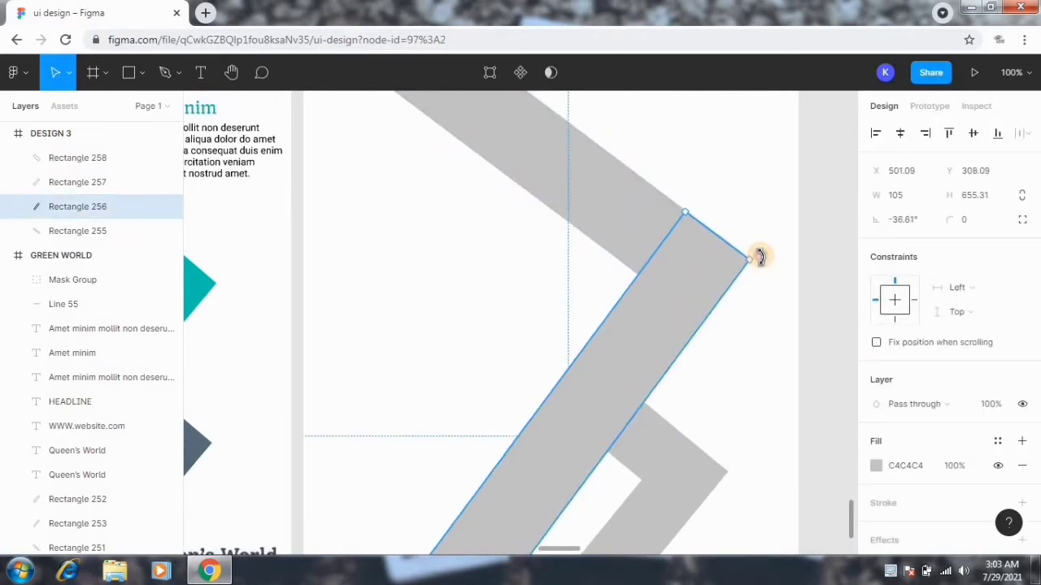
left_click(751, 309)
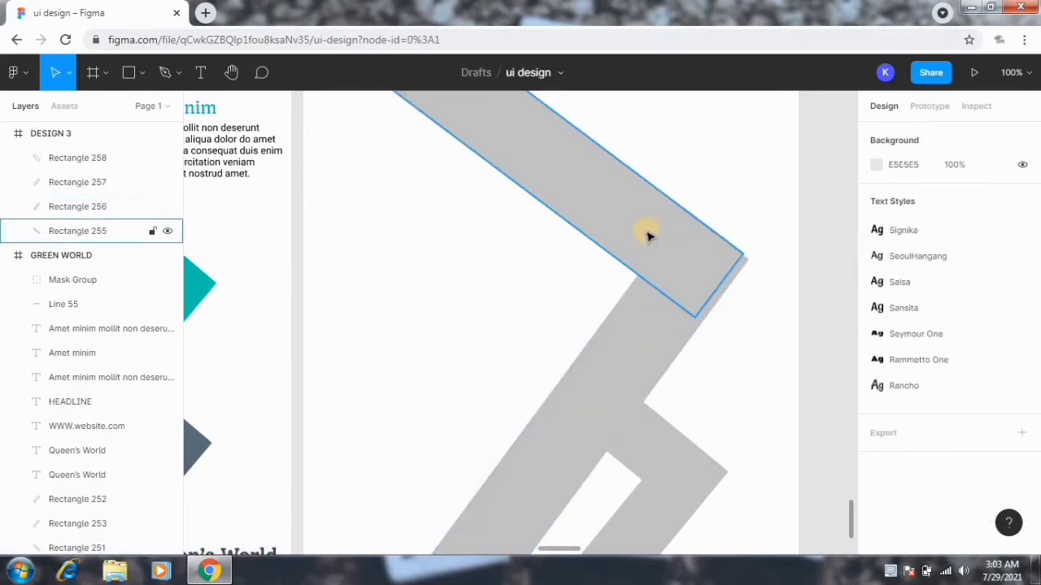
left_click(723, 248)
left_click_drag(748, 257, 748, 252)
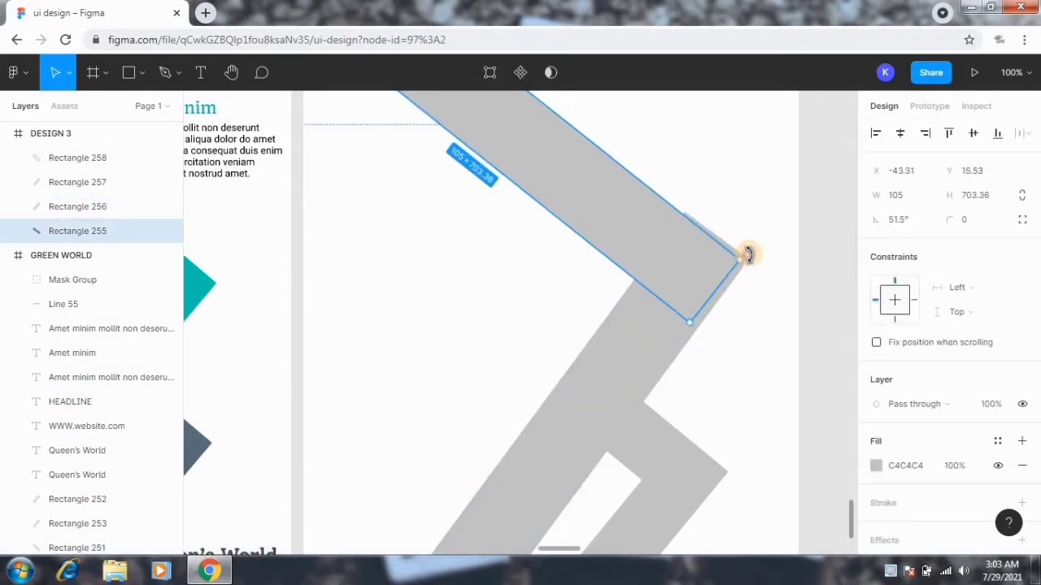
left_click(767, 241)
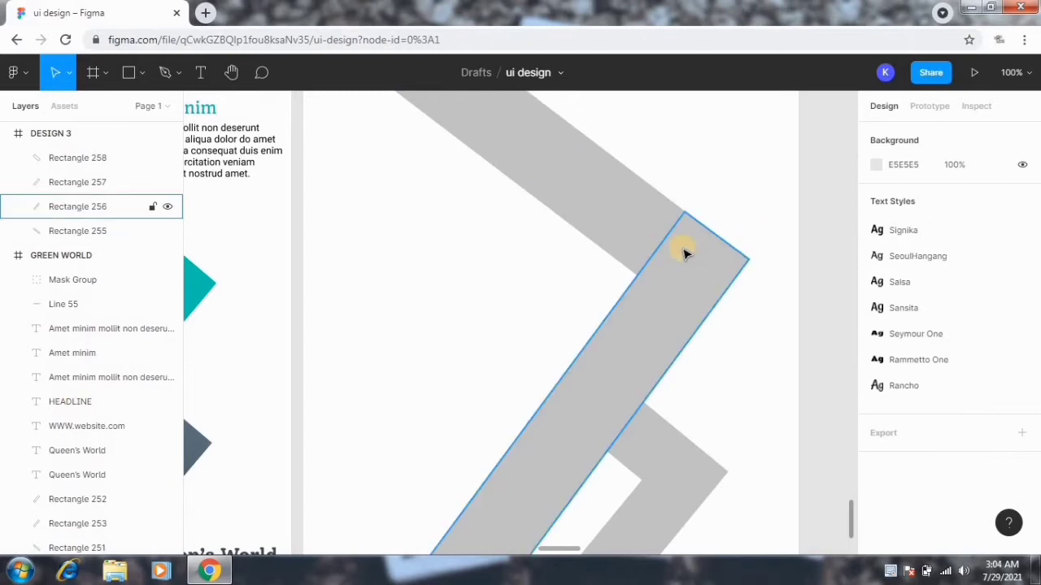
key("minus")
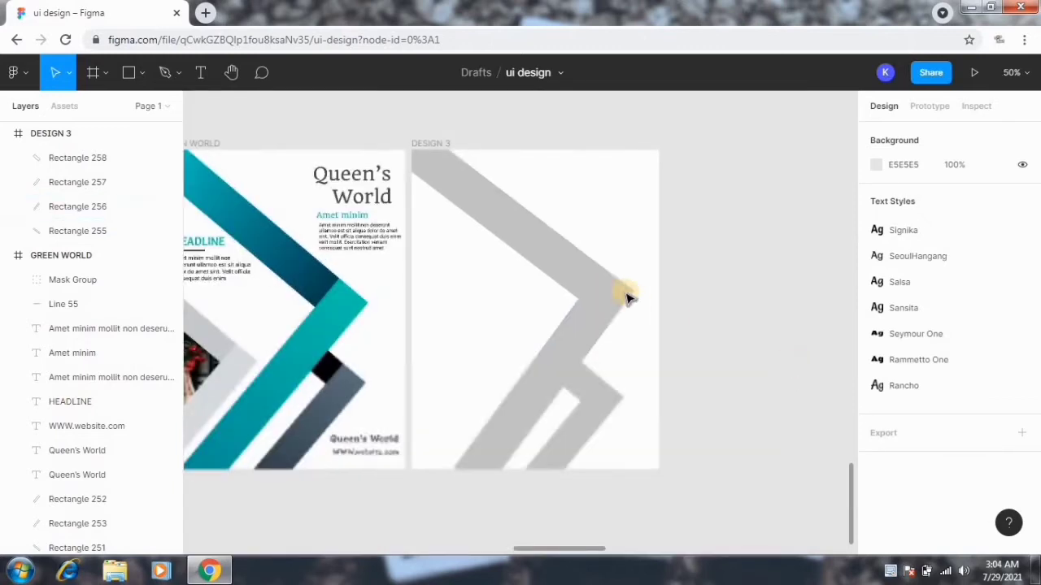
Set the canvas zoom to 55% with both flyers in view.
left_click_drag(531, 299, 592, 304)
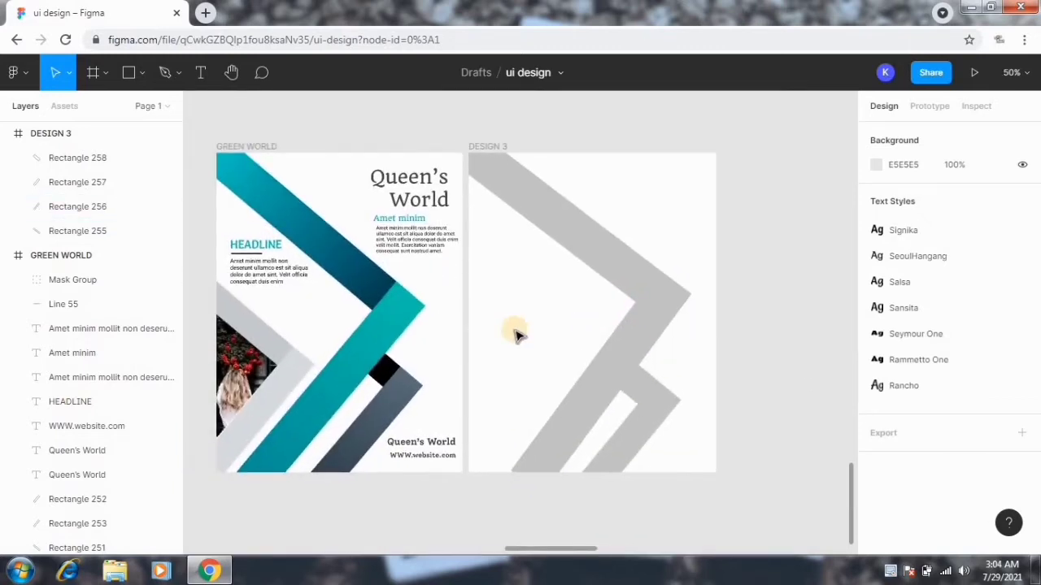
left_click(1026, 80)
key("BackSpace")
type("55")
key("Return")
scroll(697, 358, "left", 3)
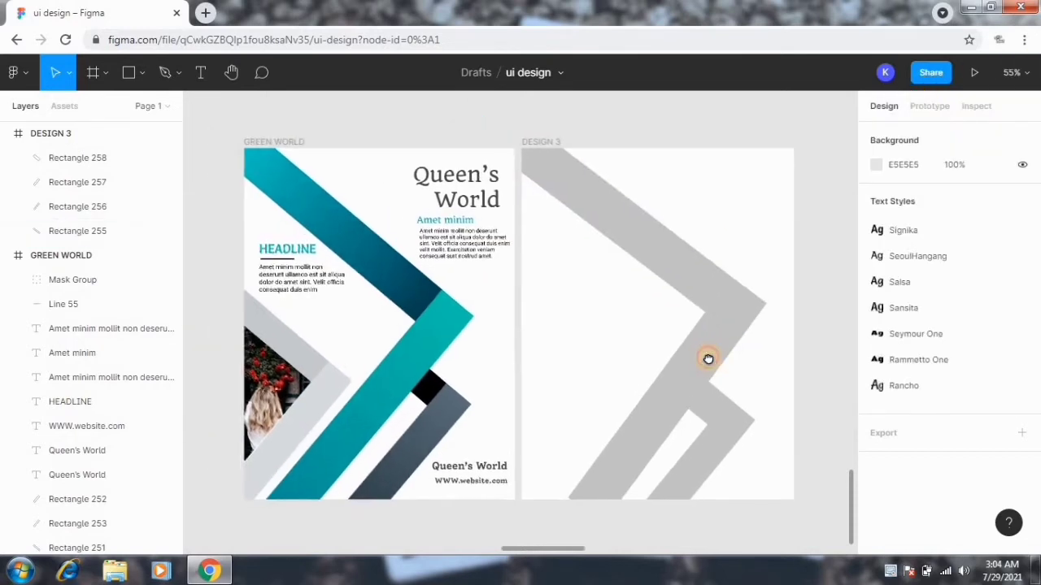
Rotate the small inner bar to -35.89° and the crossbar to about -127.3°.
left_click(718, 455)
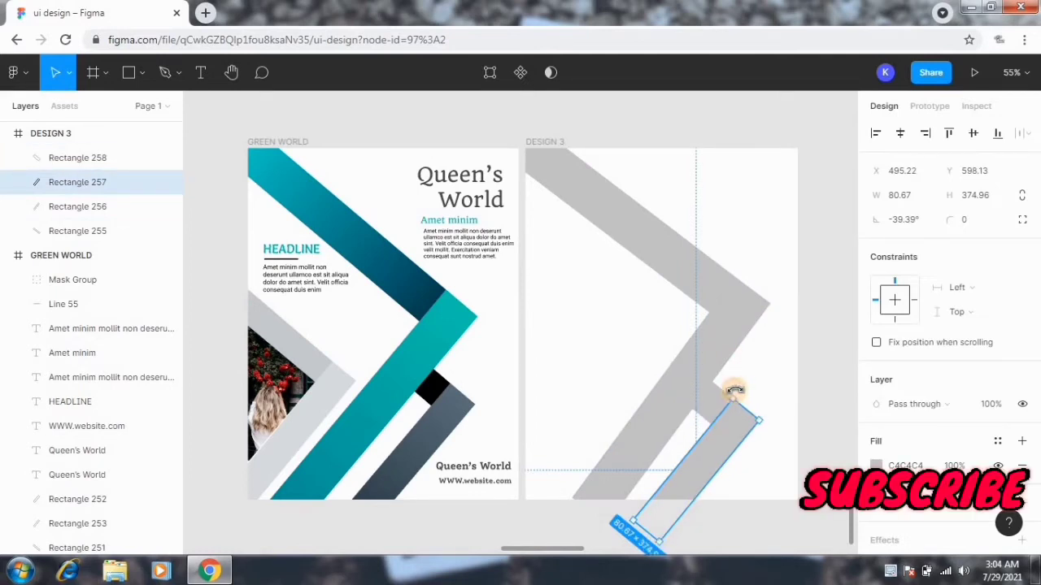
left_click_drag(735, 391, 733, 391)
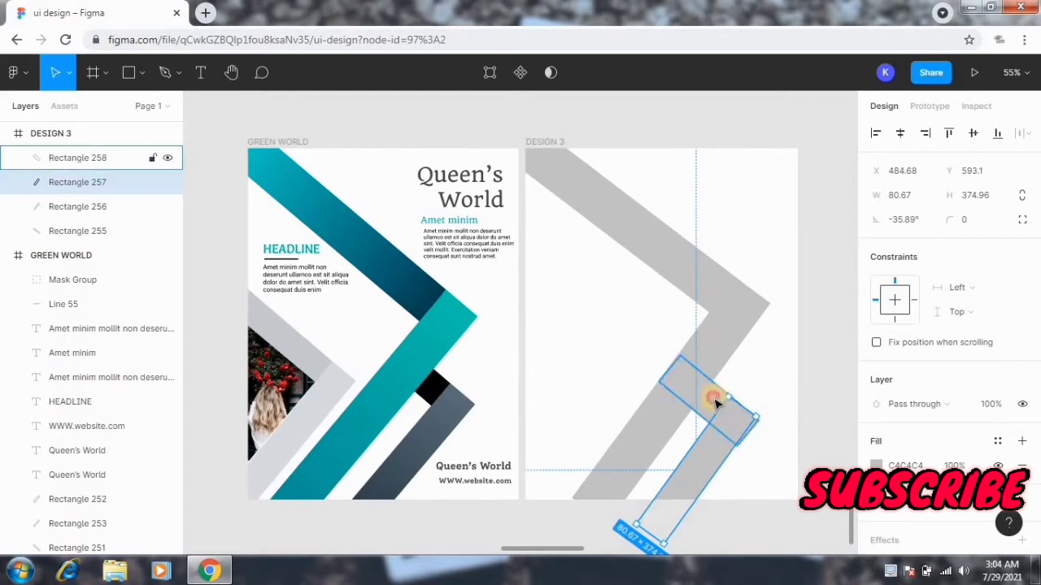
left_click(716, 393)
left_click_drag(762, 418, 744, 426)
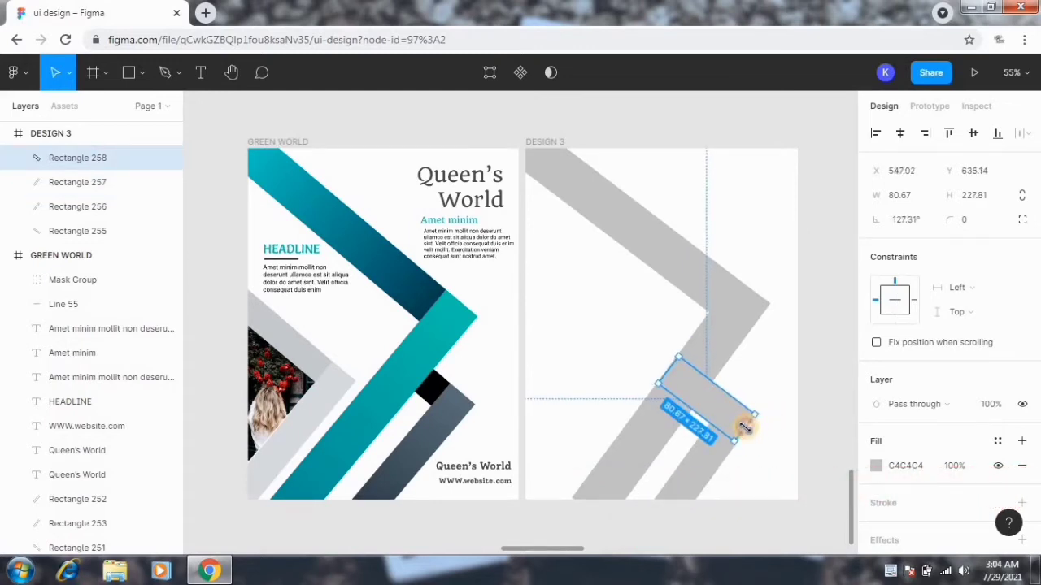
left_click(769, 442)
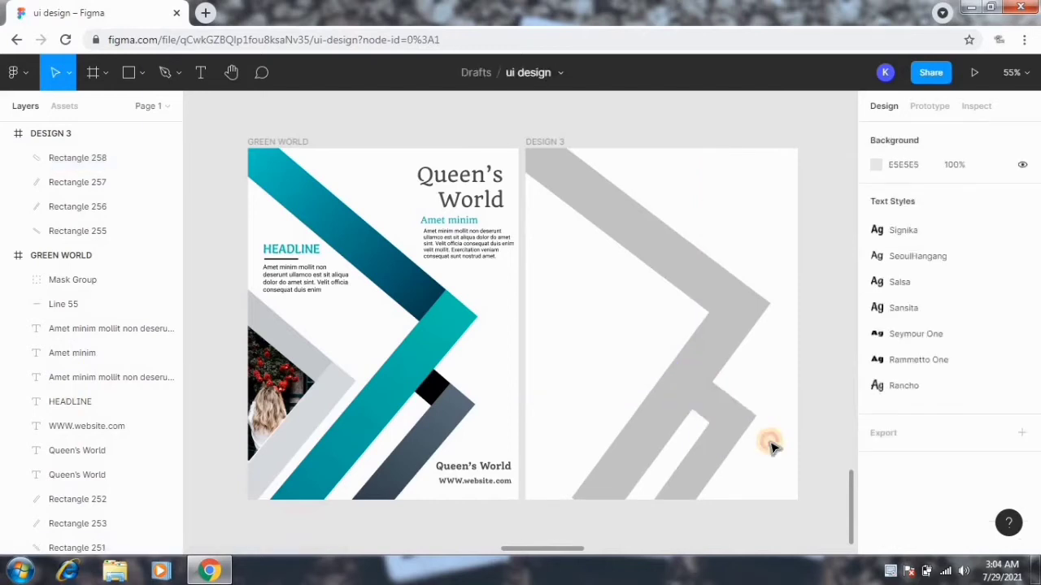
Copy the short grey bar up-left and stretch the copy longer toward the top right.
left_click(719, 458)
mouse_move(718, 458)
left_mouse_down()
mouse_move(584, 392)
mouse_move(577, 464)
mouse_move(575, 437)
mouse_move(579, 450)
left_mouse_up()
left_click_drag(606, 396, 614, 382)
left_click_drag(601, 419, 603, 420)
left_click_drag(620, 384, 623, 366)
Duplicate the long copy, rotate it to -126.89°, and shorten it to 80.67 × 336.39.
left_click_drag(591, 428, 628, 329)
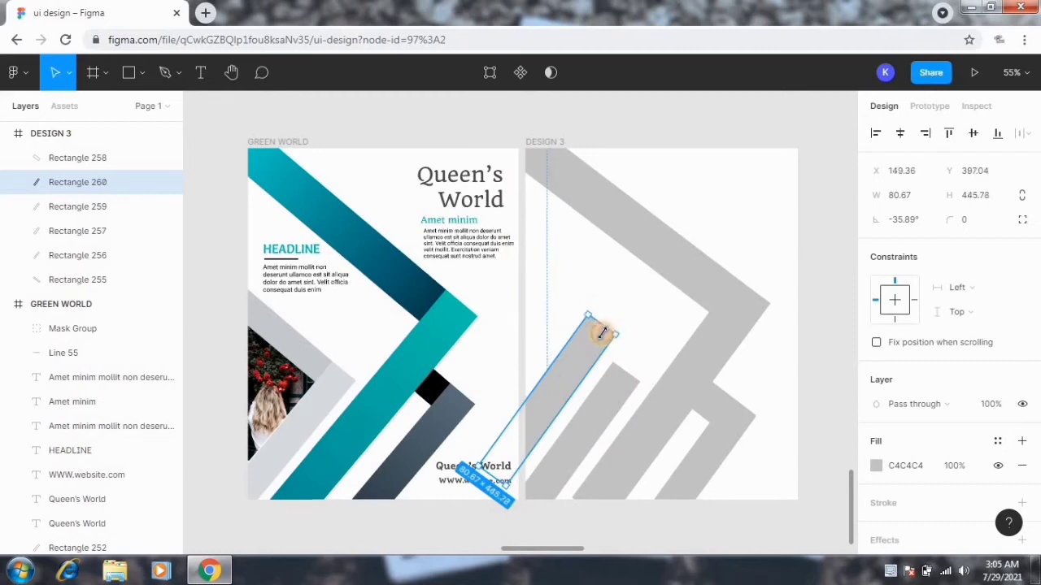
mouse_move(615, 330)
left_mouse_down()
mouse_move(574, 396)
mouse_move(640, 335)
mouse_move(636, 392)
mouse_move(597, 378)
left_mouse_up()
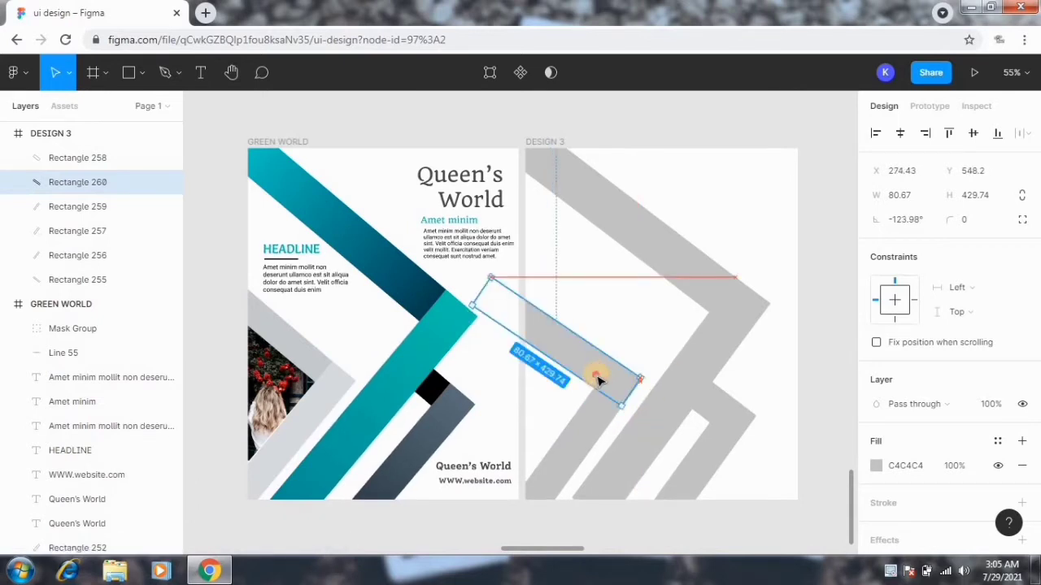
left_click_drag(643, 372, 612, 374)
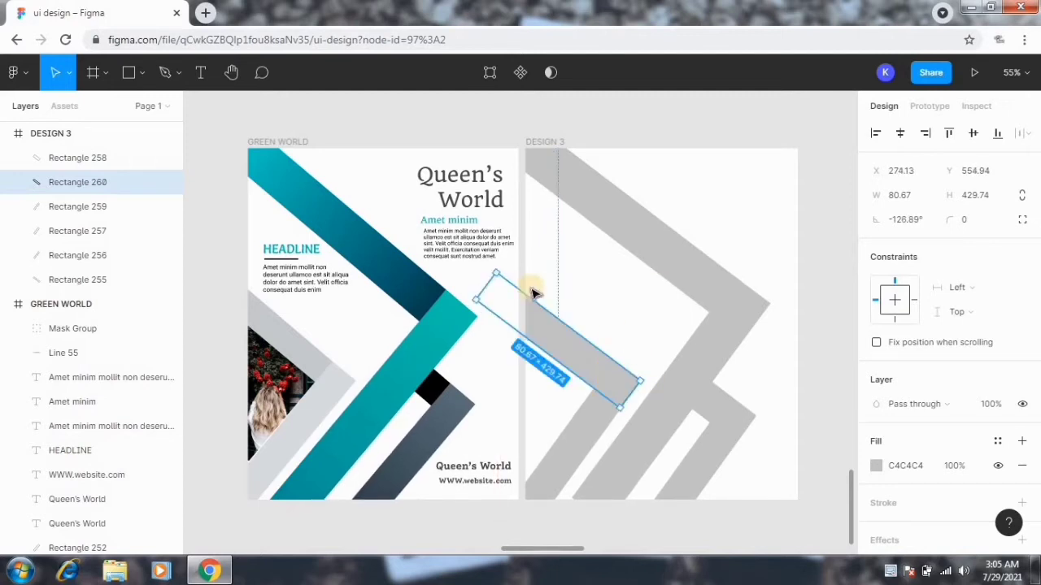
left_click_drag(490, 285, 517, 307)
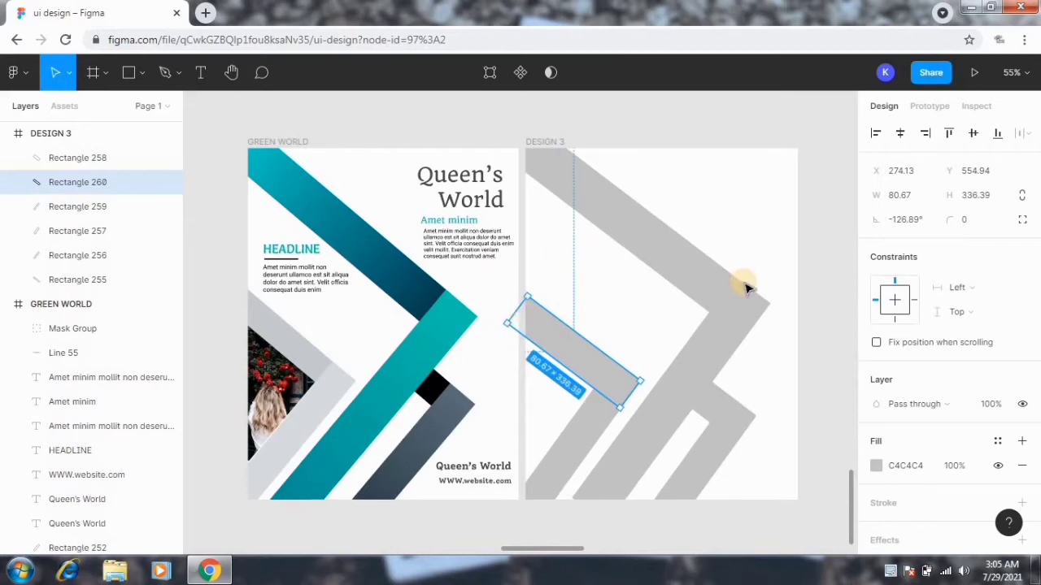
left_click(745, 396)
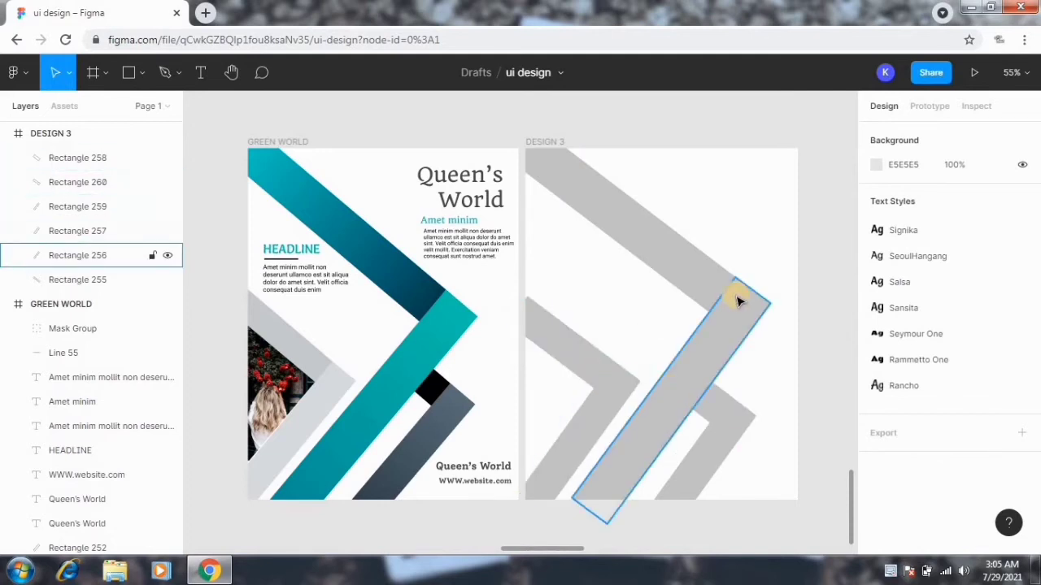
Give the lower chevron arm a linear gradient fill starting with bright teal from GREEN WORLD.
left_click(726, 322)
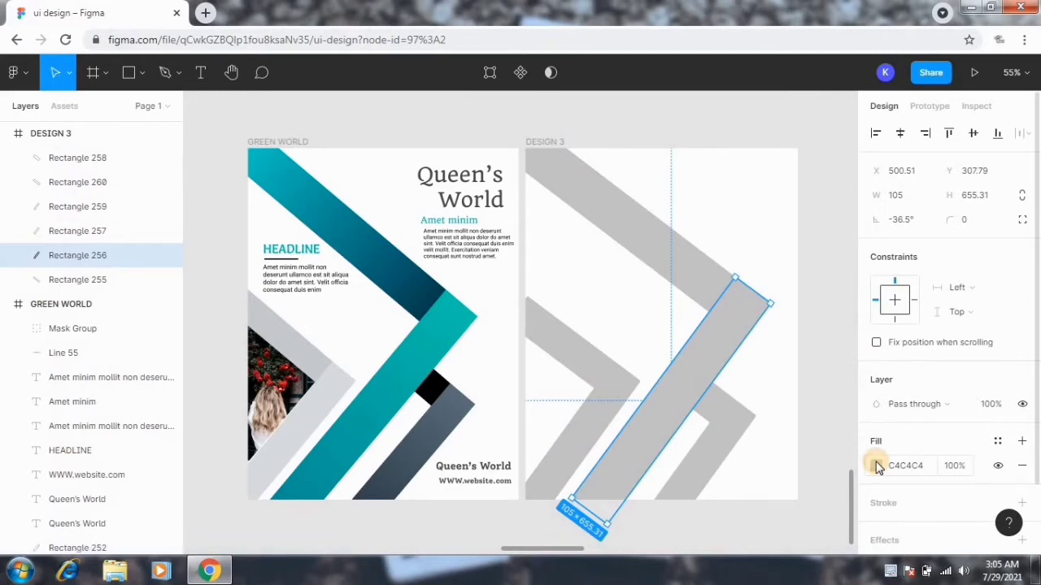
left_click(877, 466)
left_click(725, 160)
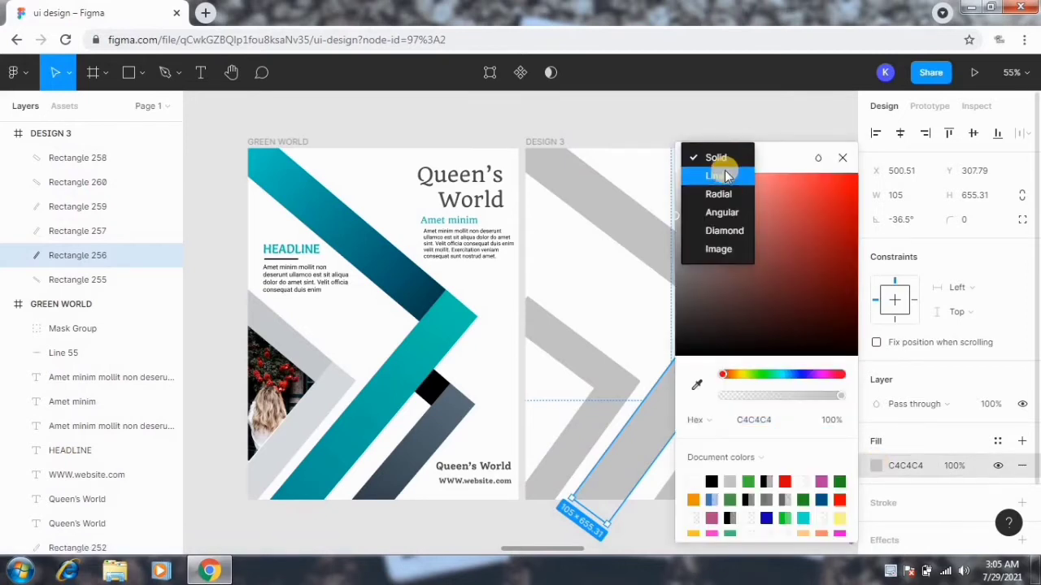
left_click(726, 178)
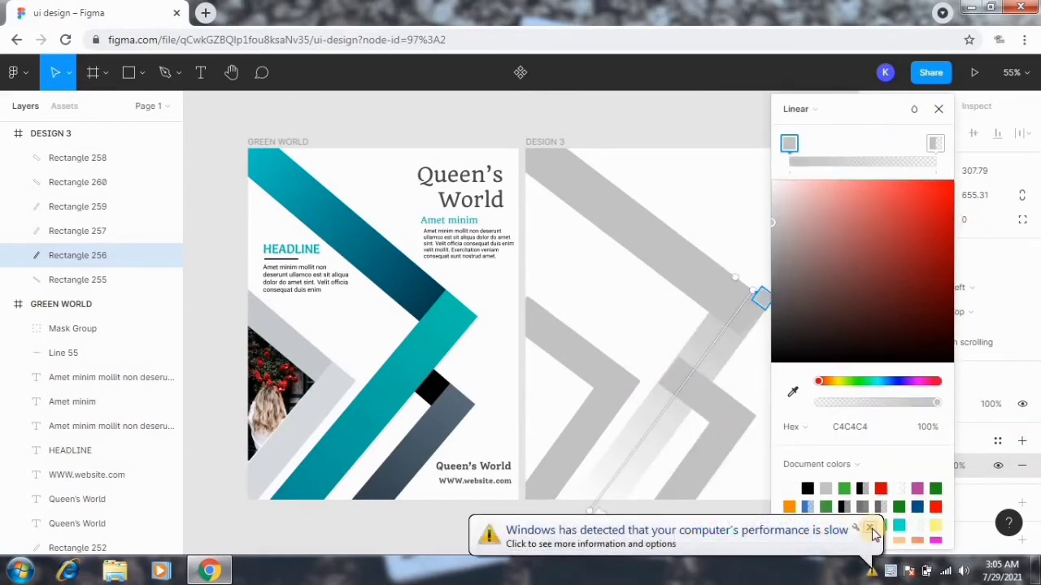
left_click(789, 145)
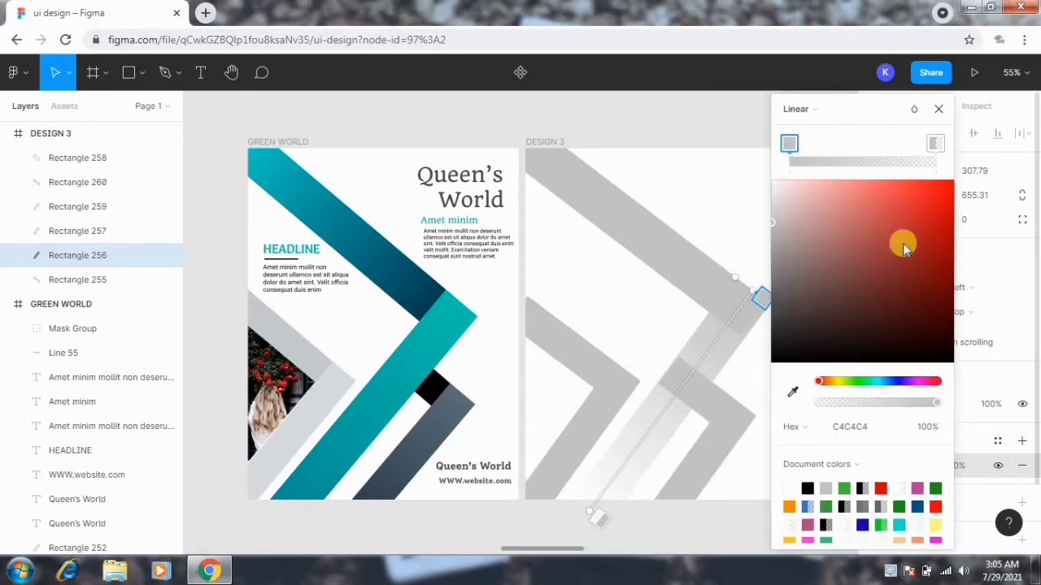
left_click(792, 394)
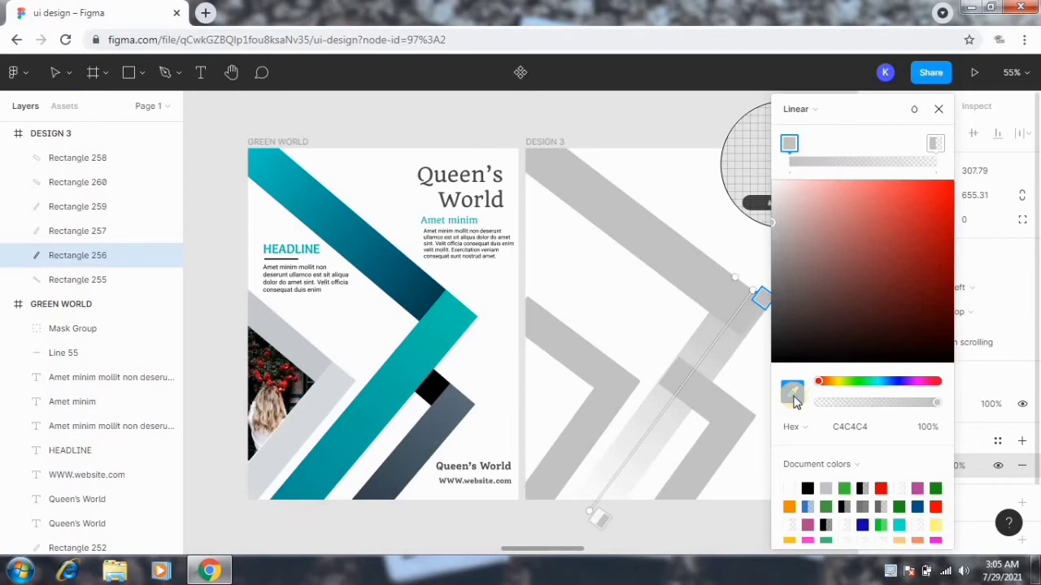
left_click(455, 314)
Make the gradient's end stop an opaque darker teal sampled from the left flyer.
left_click(935, 146)
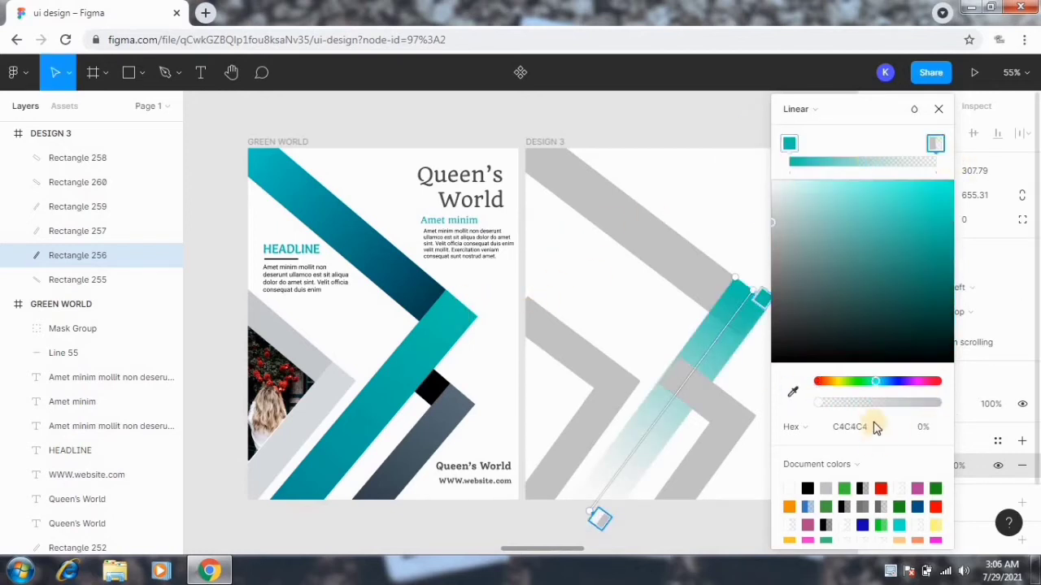
left_click(938, 404)
left_click(791, 391)
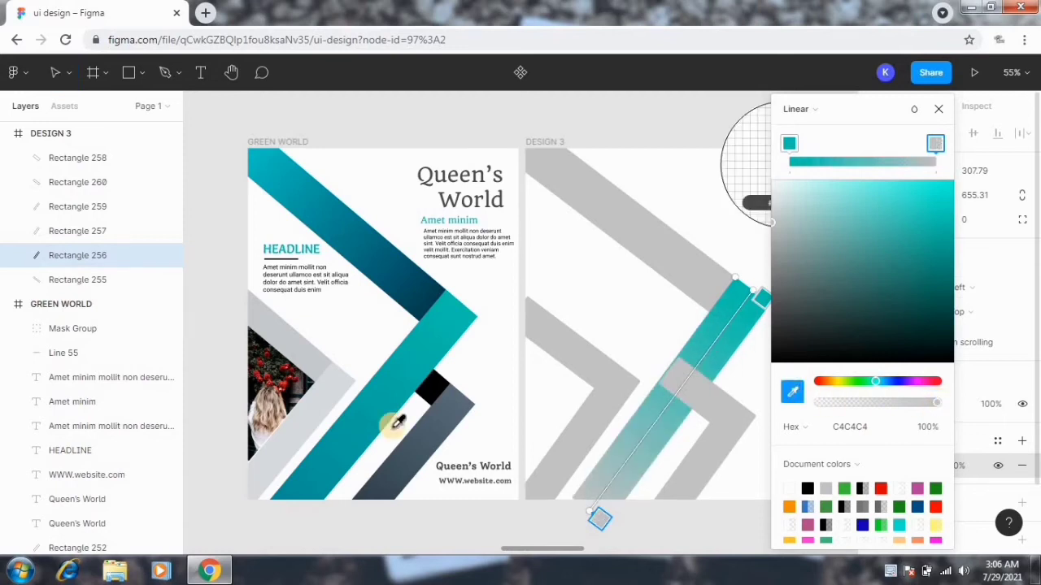
left_click(305, 486)
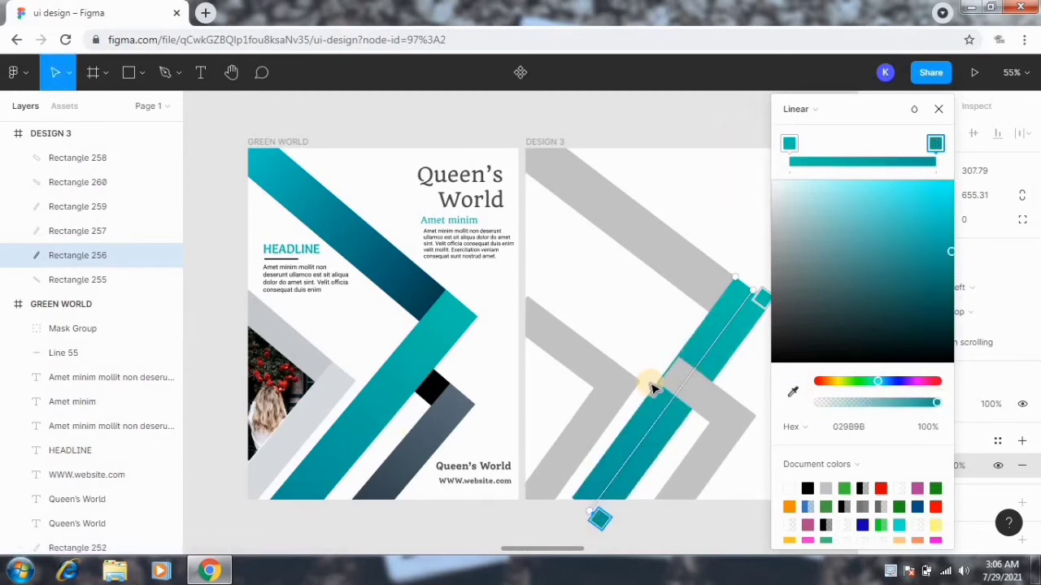
left_click(789, 144)
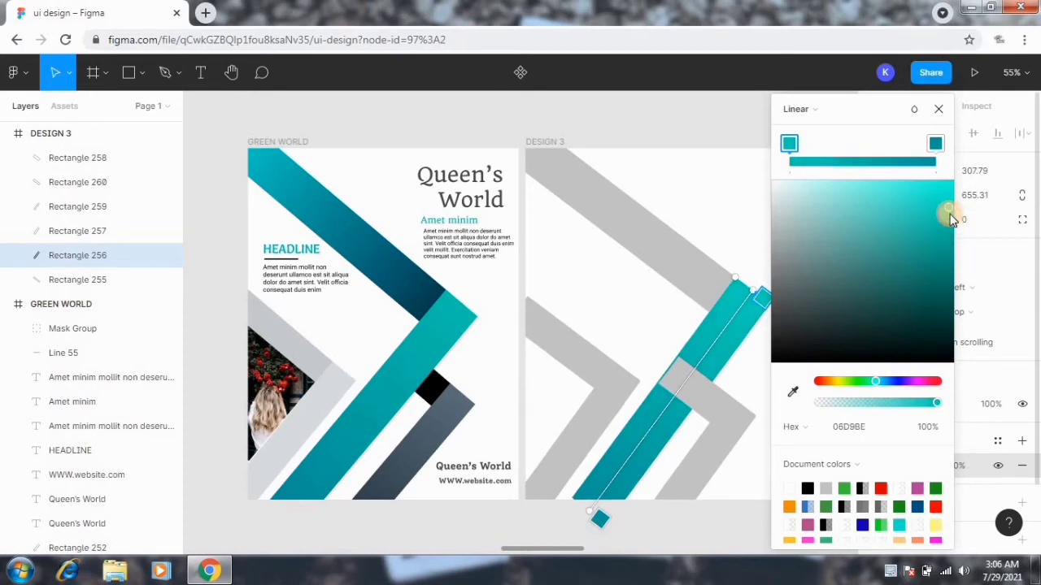
left_click(939, 108)
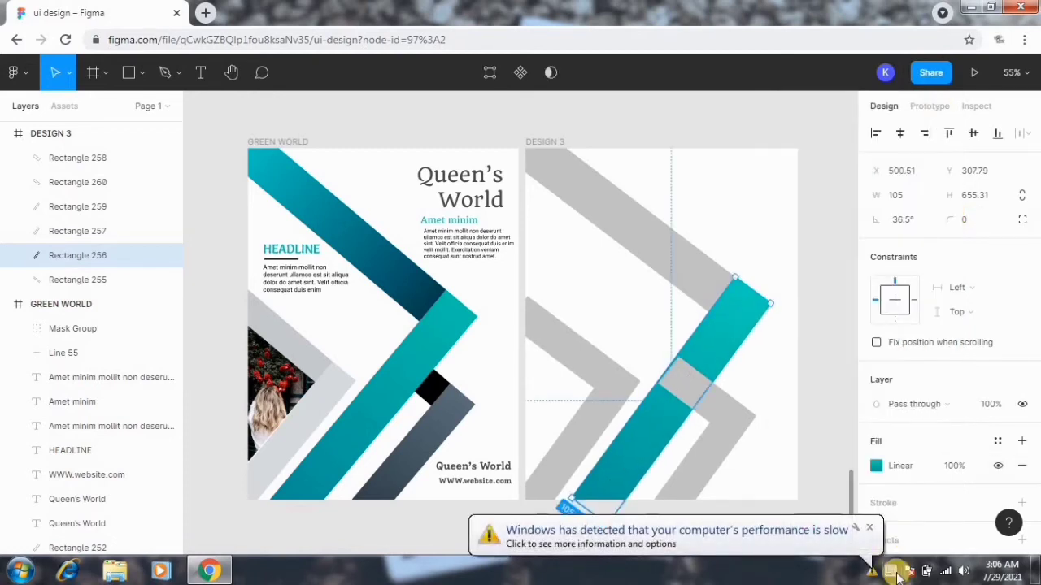
left_click(869, 526)
left_click(806, 443)
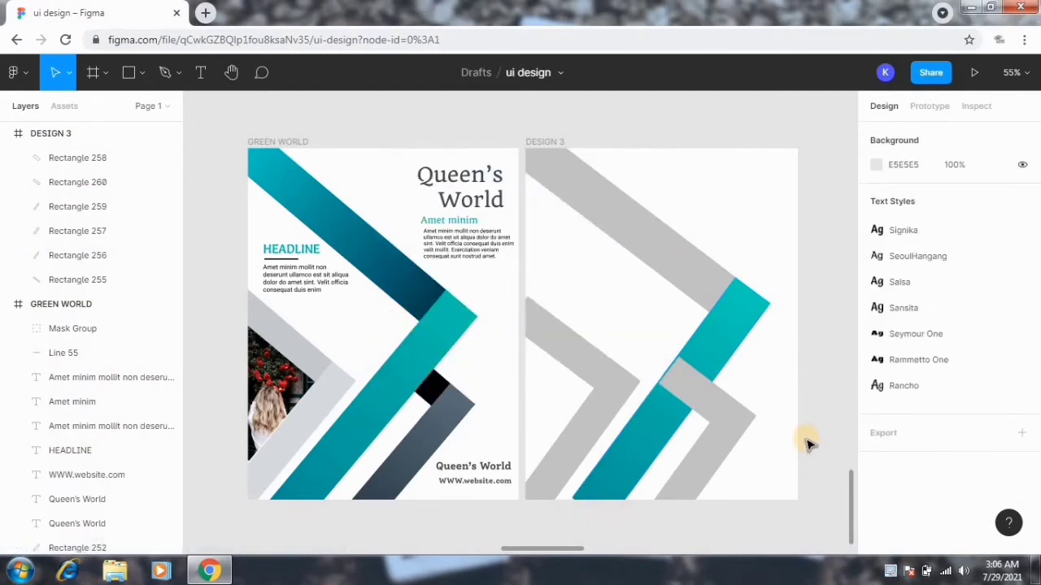
Switch the upper bar's fill to a linear gradient starting with teal from GREEN WORLD.
left_click(684, 276)
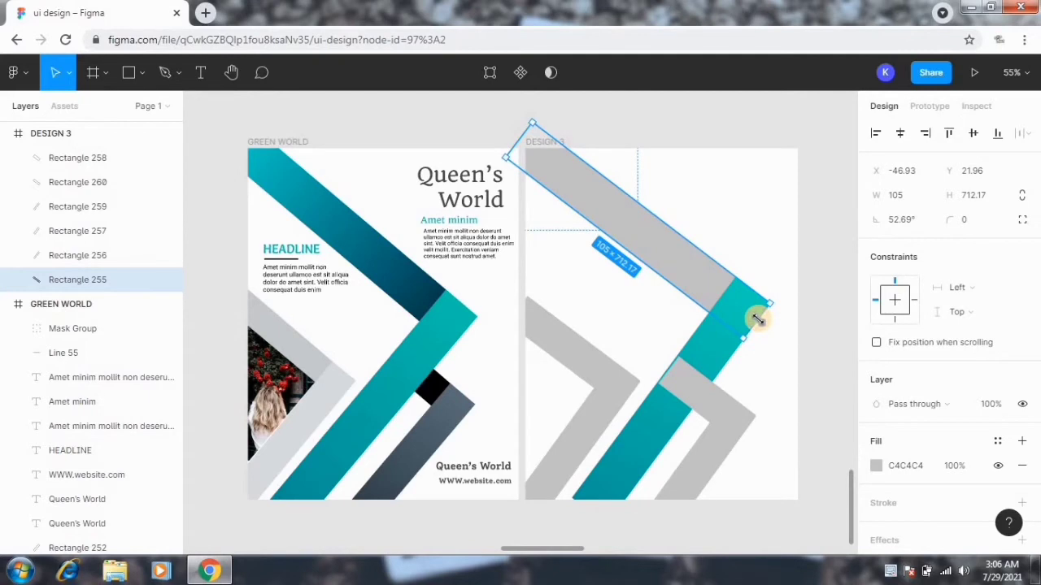
left_click(875, 465)
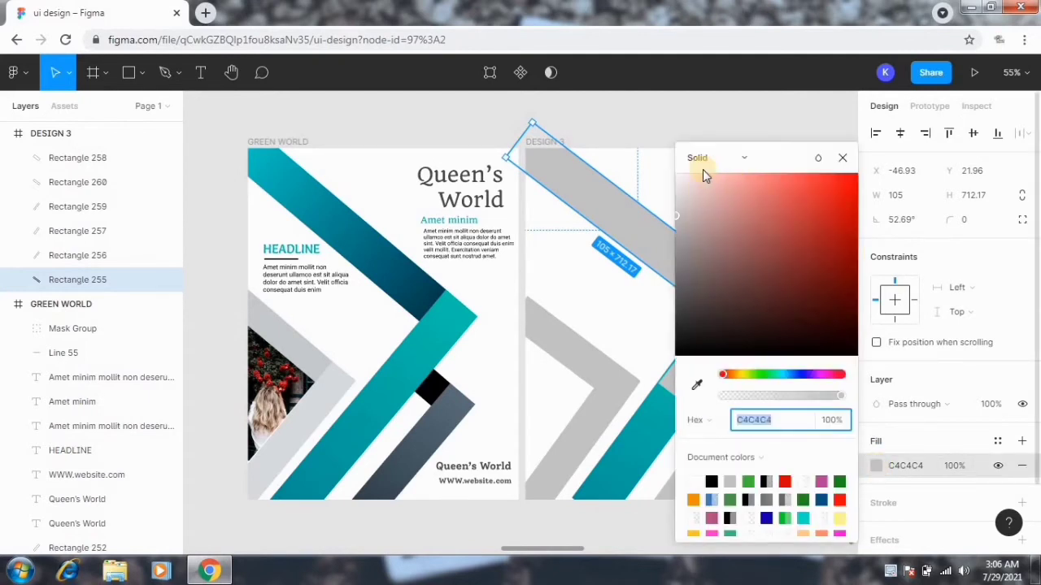
left_click(704, 158)
left_click(714, 177)
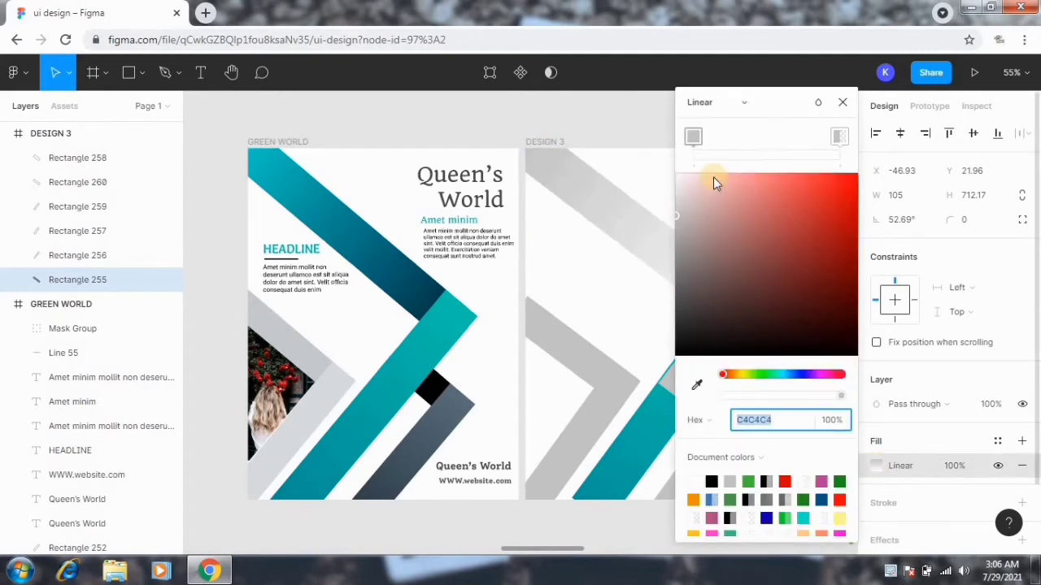
left_click(696, 385)
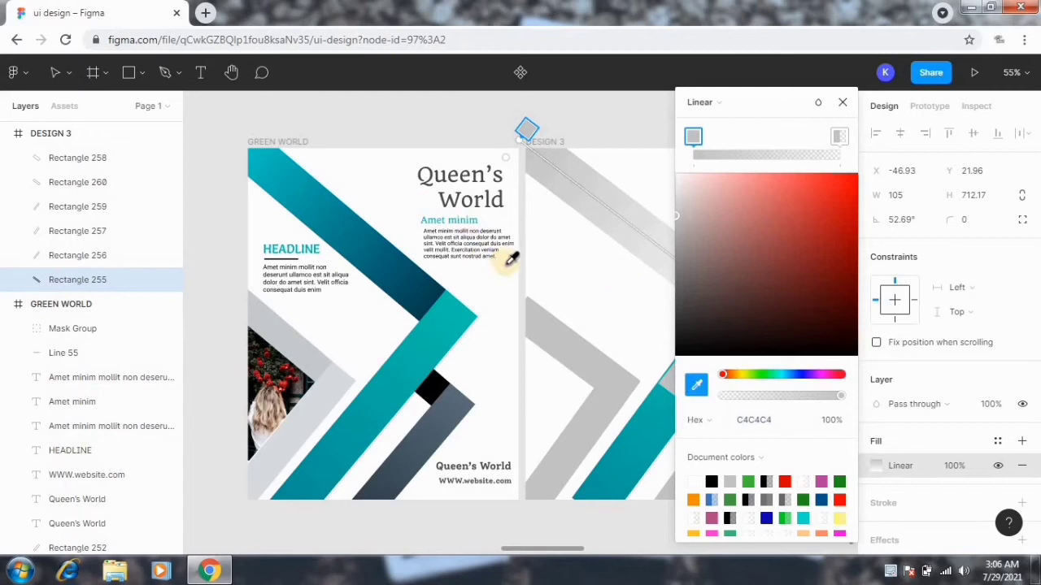
left_click_drag(751, 106, 875, 102)
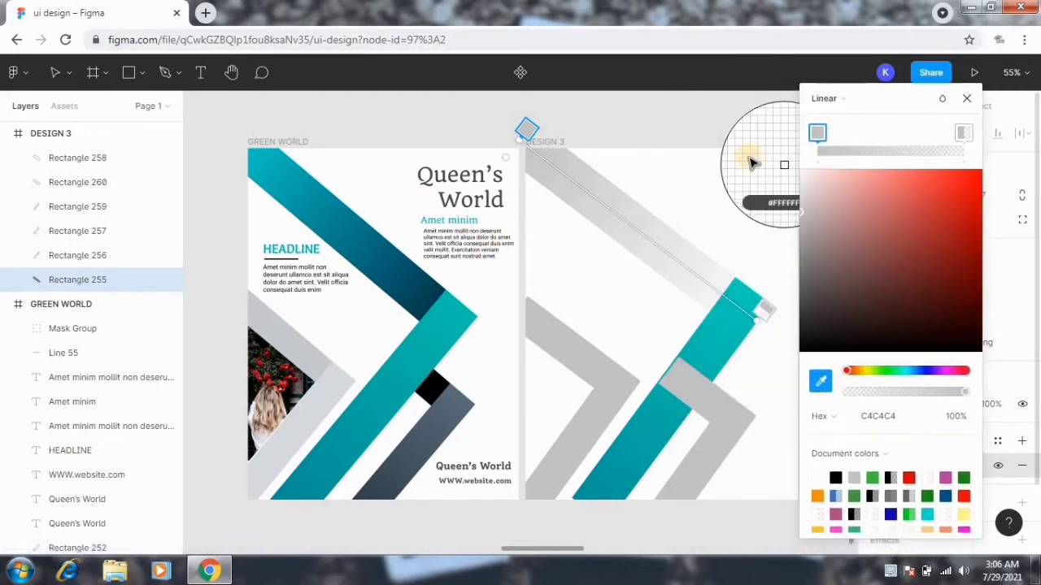
left_click(267, 156)
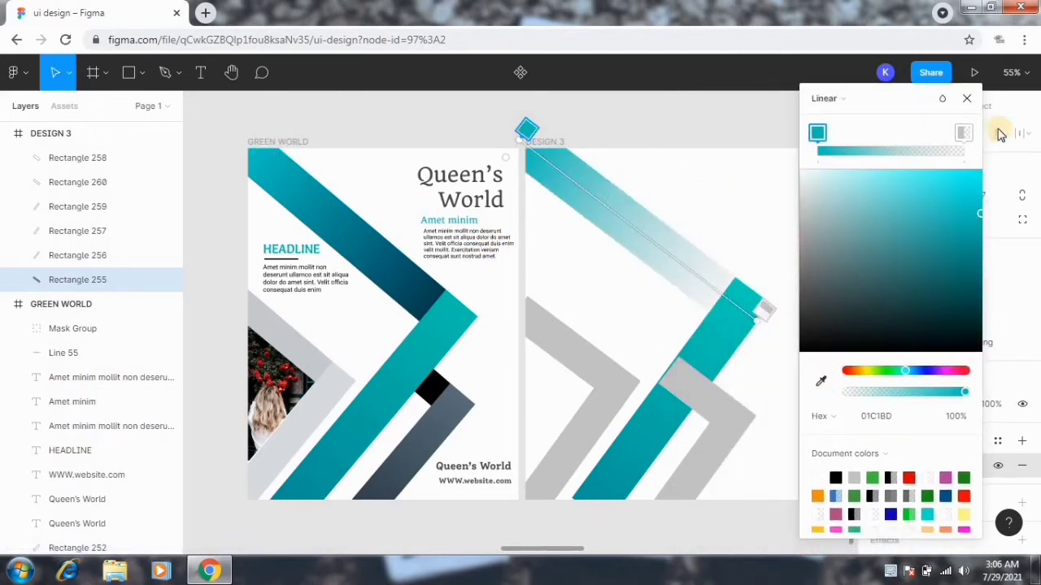
Set the second stop to dark teal, slide it mid-gradient, and adjust it to 07849A.
left_click(964, 134)
left_click(822, 385)
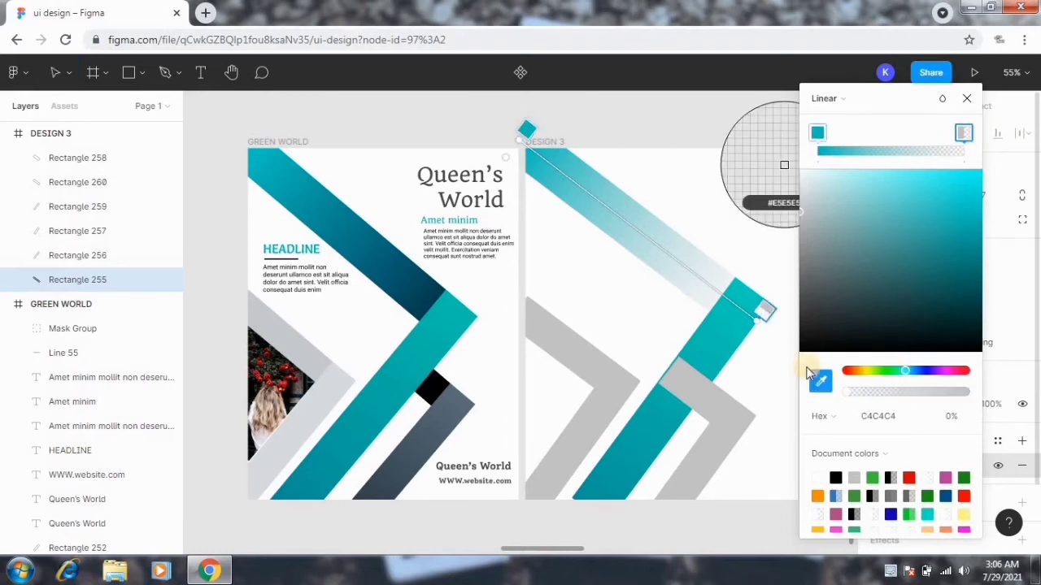
left_click(388, 262)
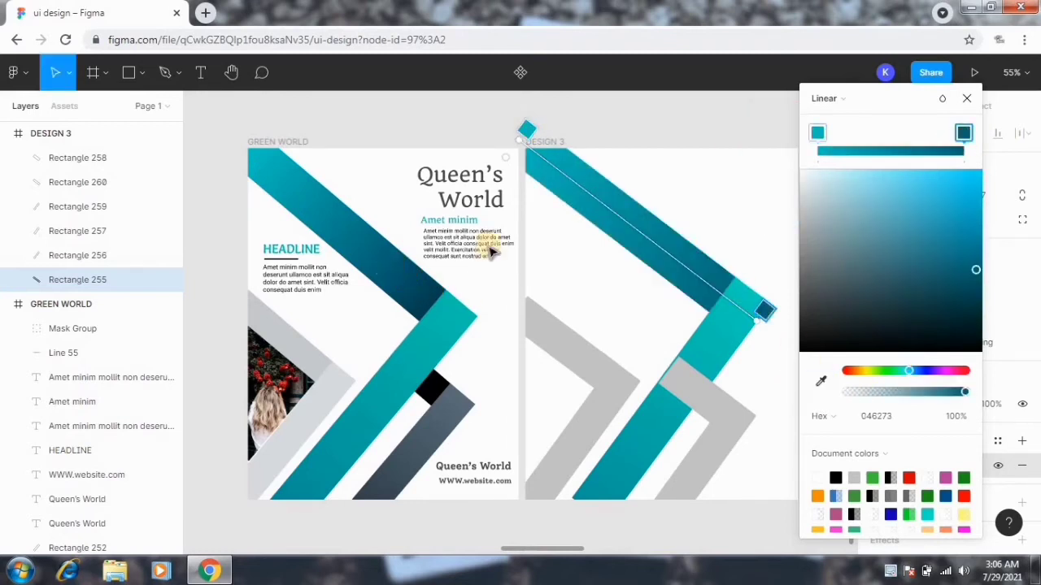
mouse_move(763, 311)
left_mouse_down()
mouse_move(672, 244)
mouse_move(683, 248)
left_mouse_up()
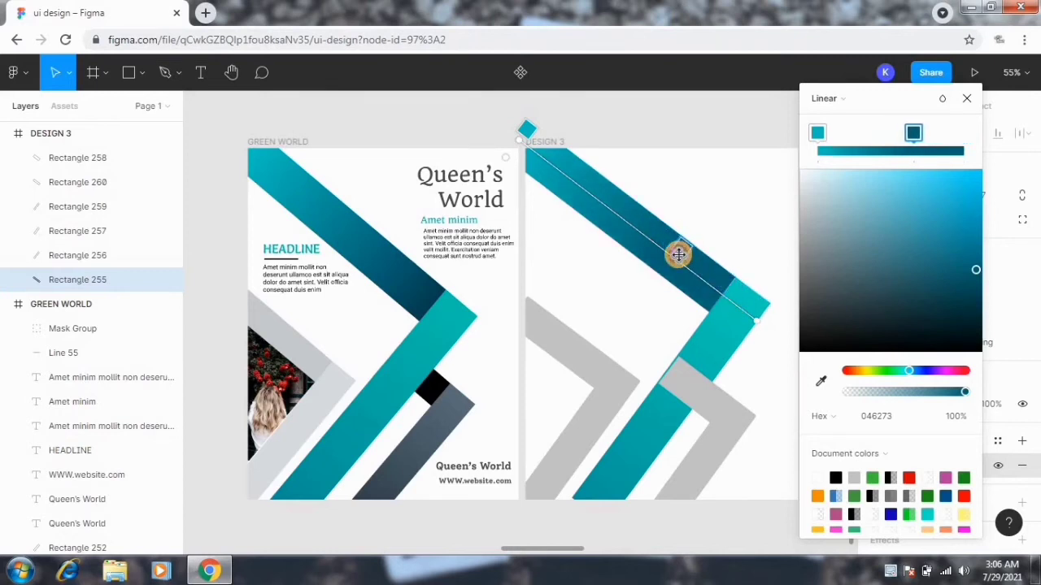
left_click(972, 228)
left_click_drag(976, 233, 973, 242)
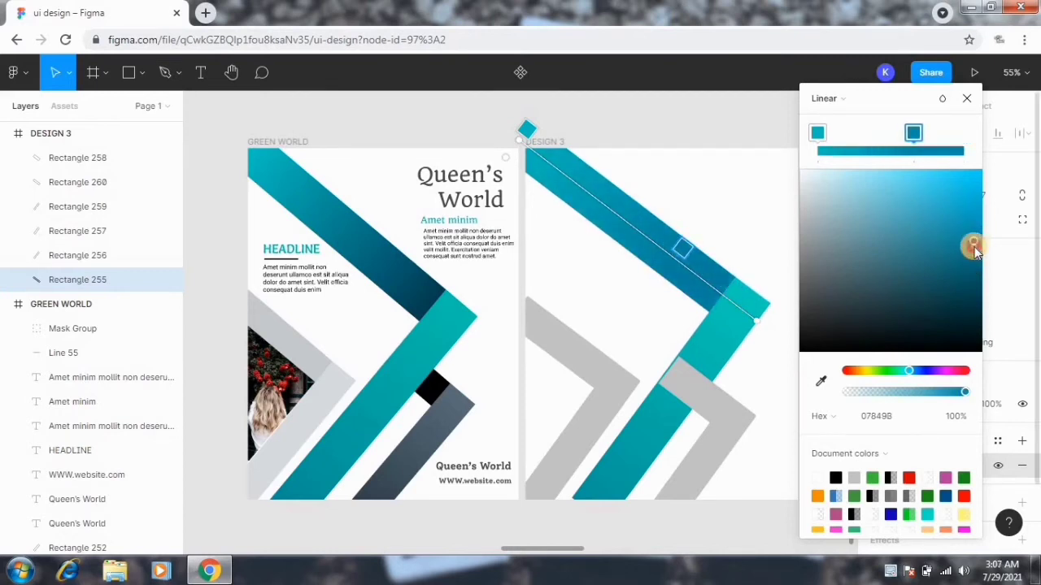
Add a third gradient stop of dark navy 034250 and pull the end point inward.
left_click(960, 152)
left_click(960, 134)
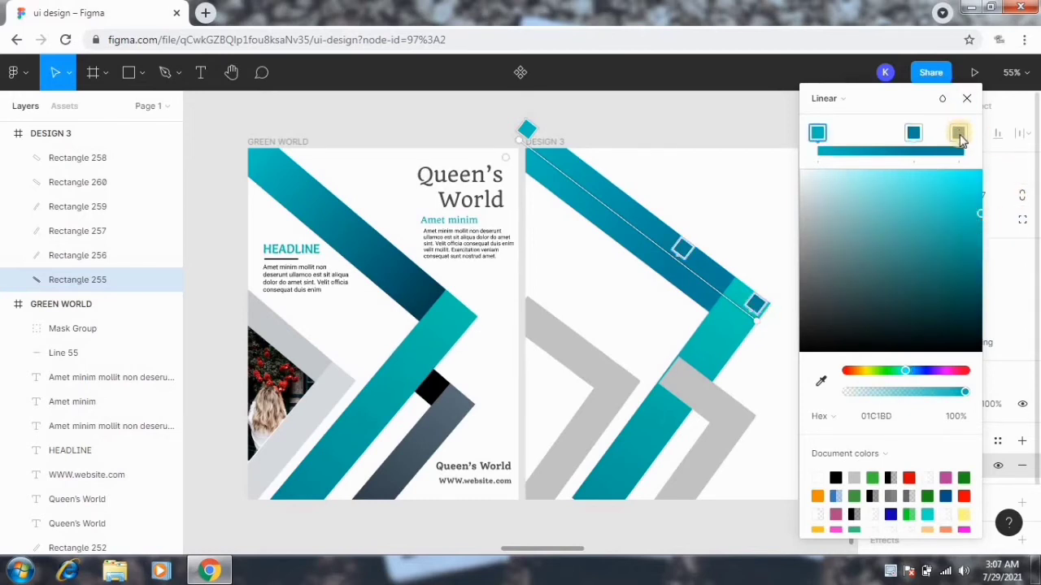
left_click(961, 133)
left_click(821, 380)
left_click(428, 304)
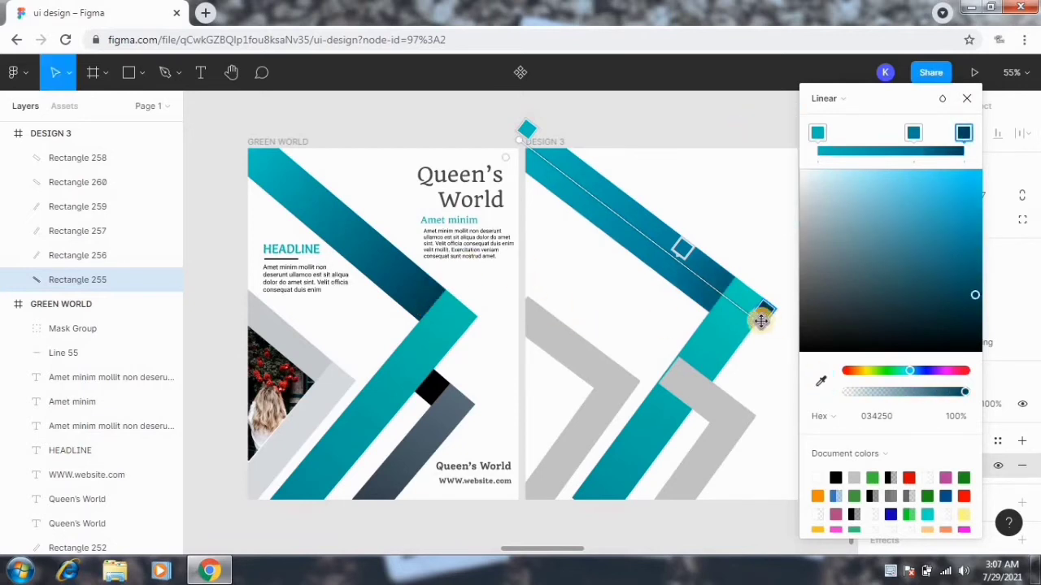
left_click_drag(741, 308, 724, 309)
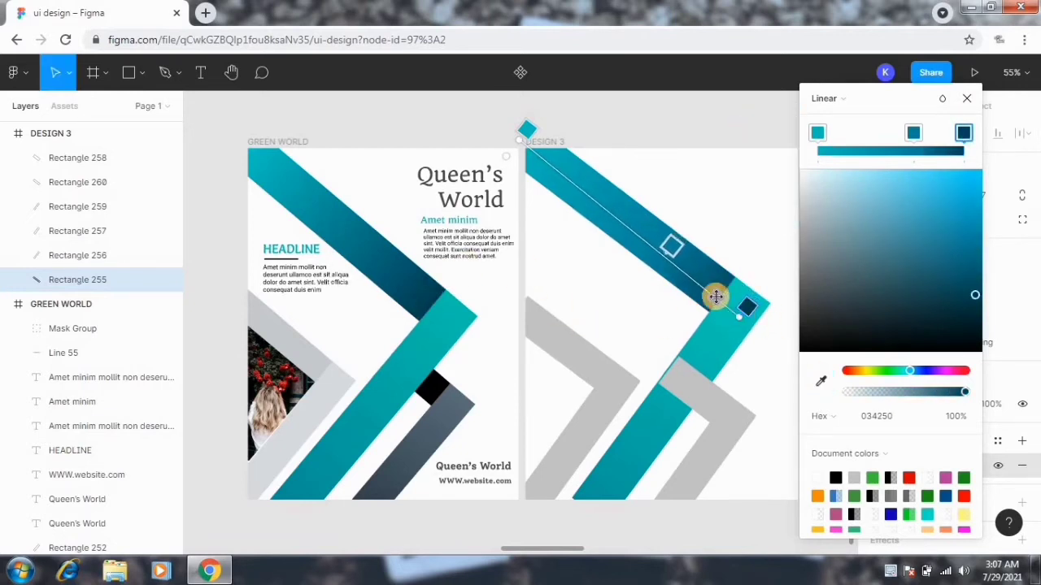
Tweak the middle stop and gradient end point, then close the fill colour settings.
left_click(672, 247)
left_click(821, 380)
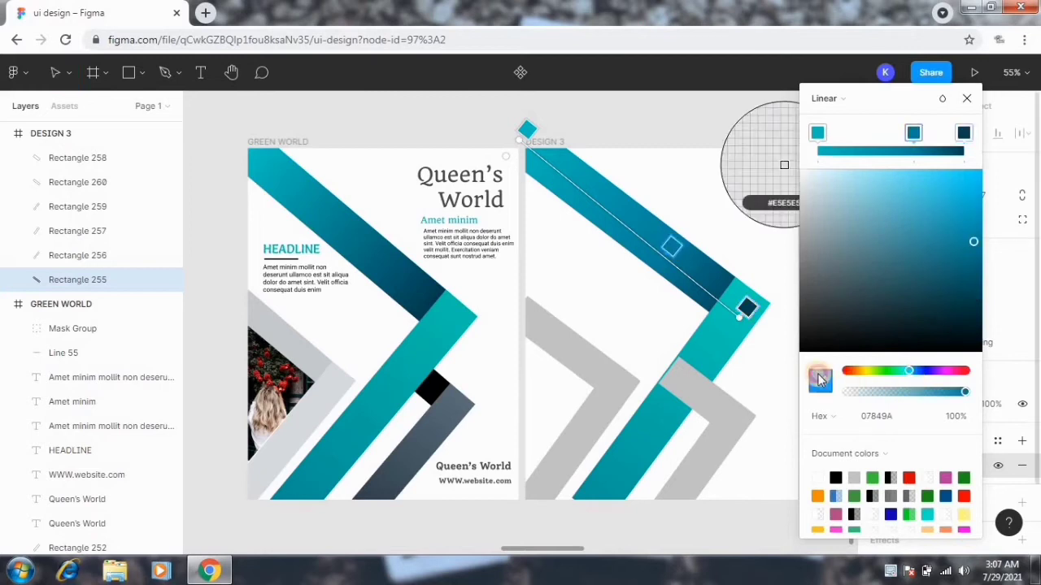
key("Escape")
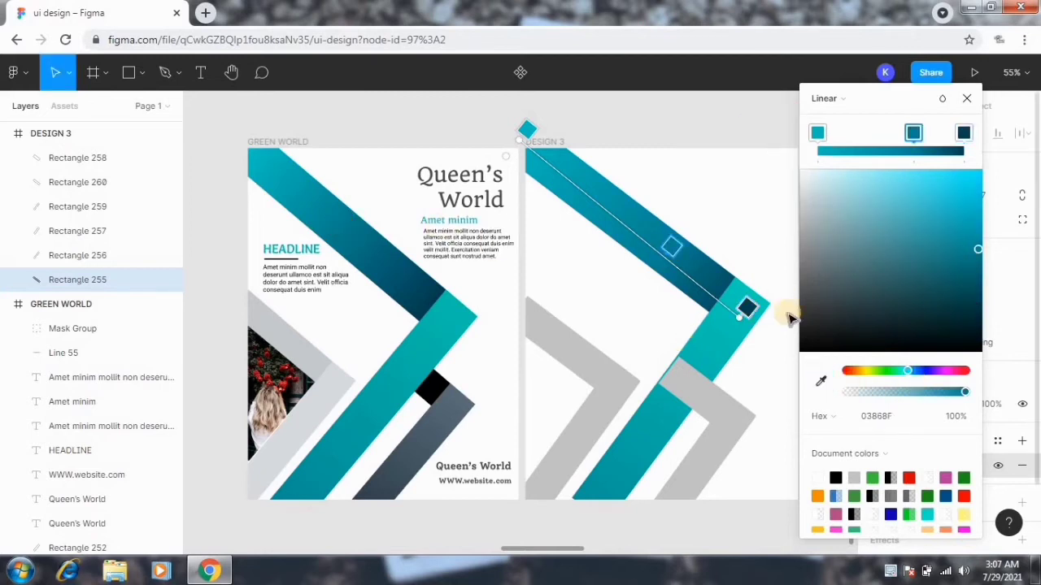
left_click_drag(741, 302, 744, 298)
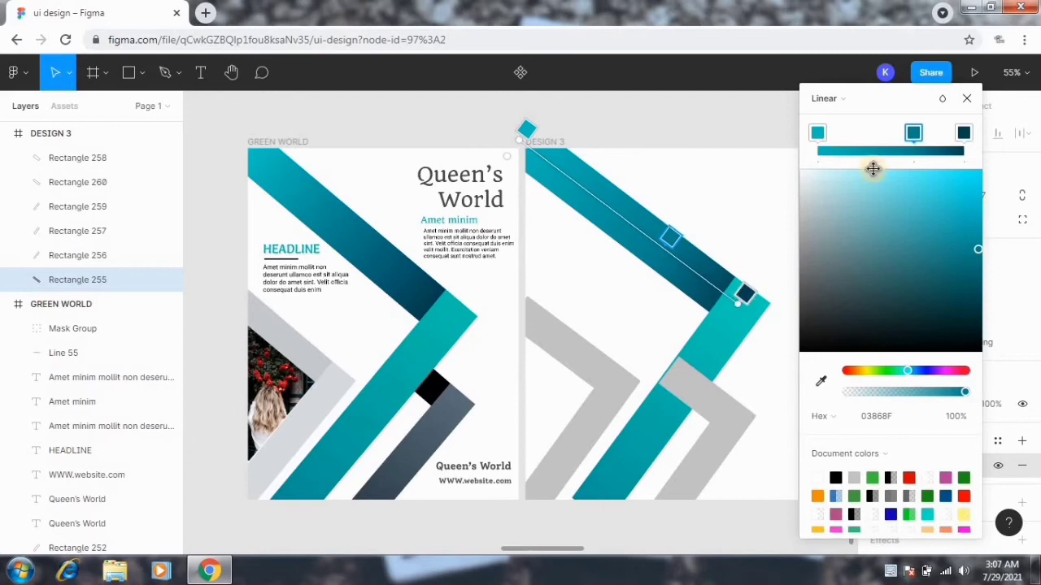
left_click_drag(878, 110, 885, 134)
left_click(824, 158)
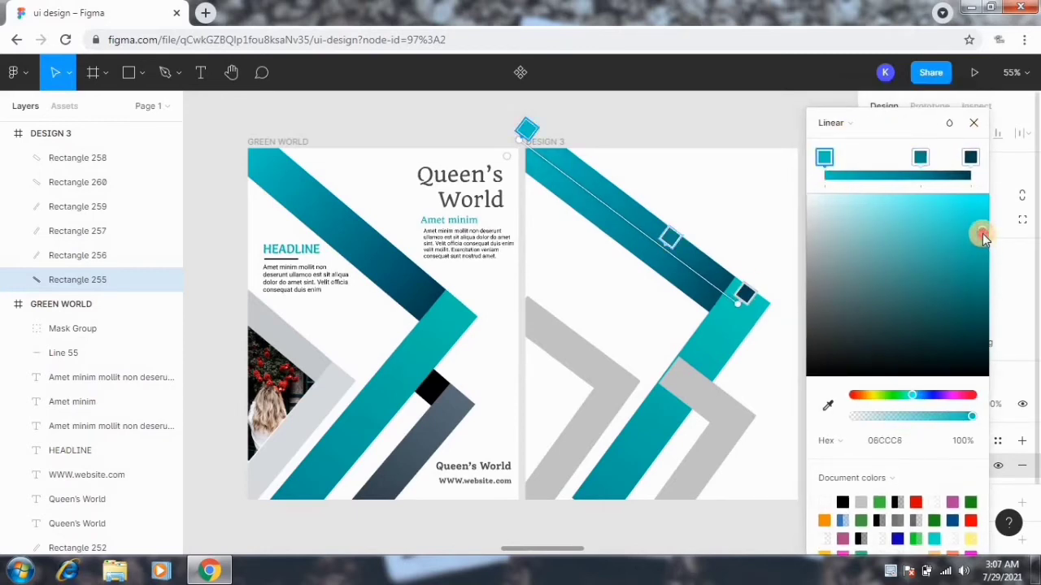
left_click(972, 123)
left_click(817, 308)
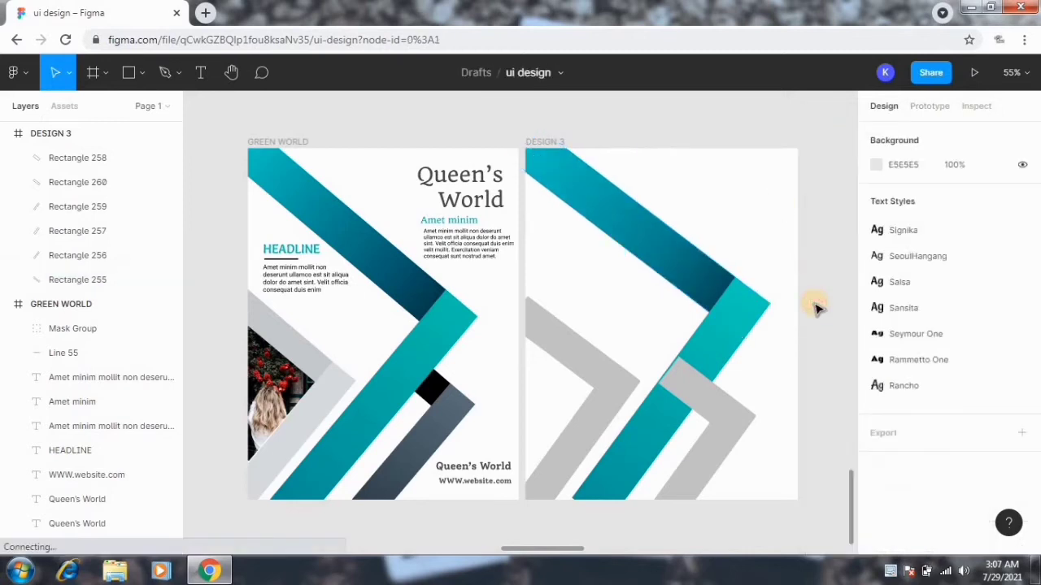
Click through the chevron bars to inspect the teal lower arm and the short grey bar.
left_click(693, 392)
left_click(736, 377)
left_click(722, 358)
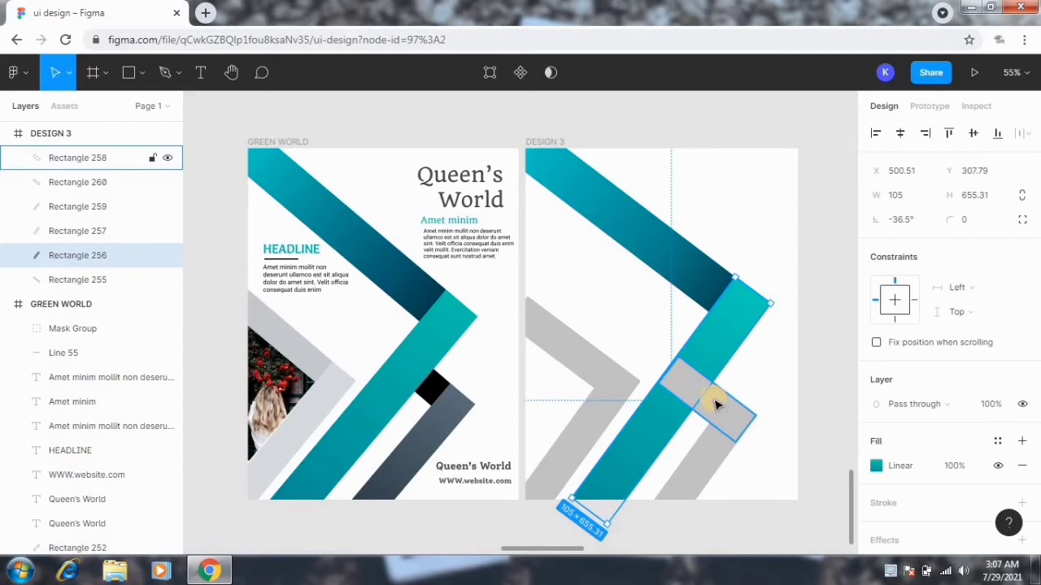
left_click(110, 156)
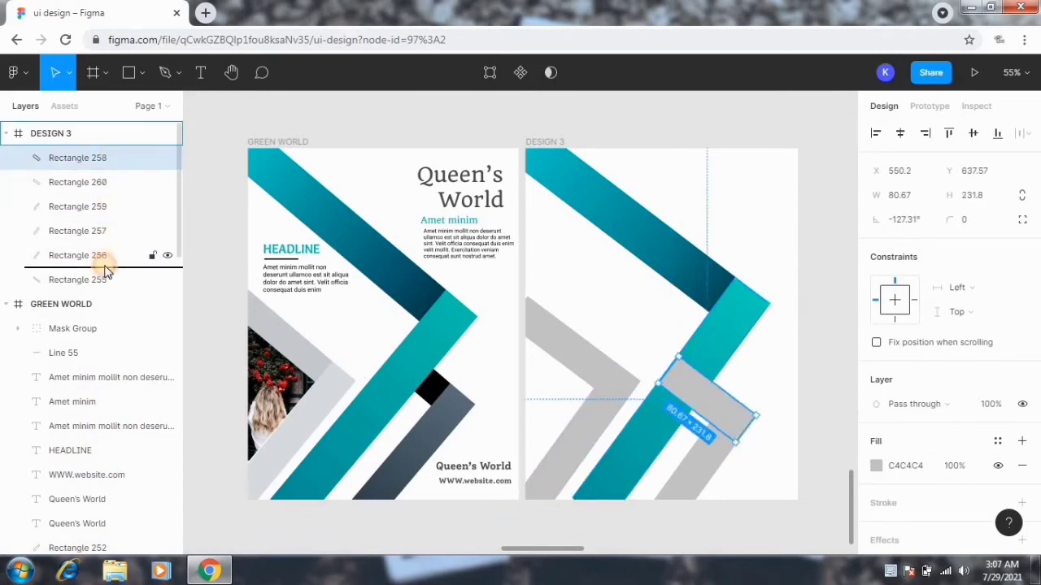
Move Rectangle 258 below the teal Rectangle 256 in Layers and fill it black.
left_click_drag(110, 206, 102, 270)
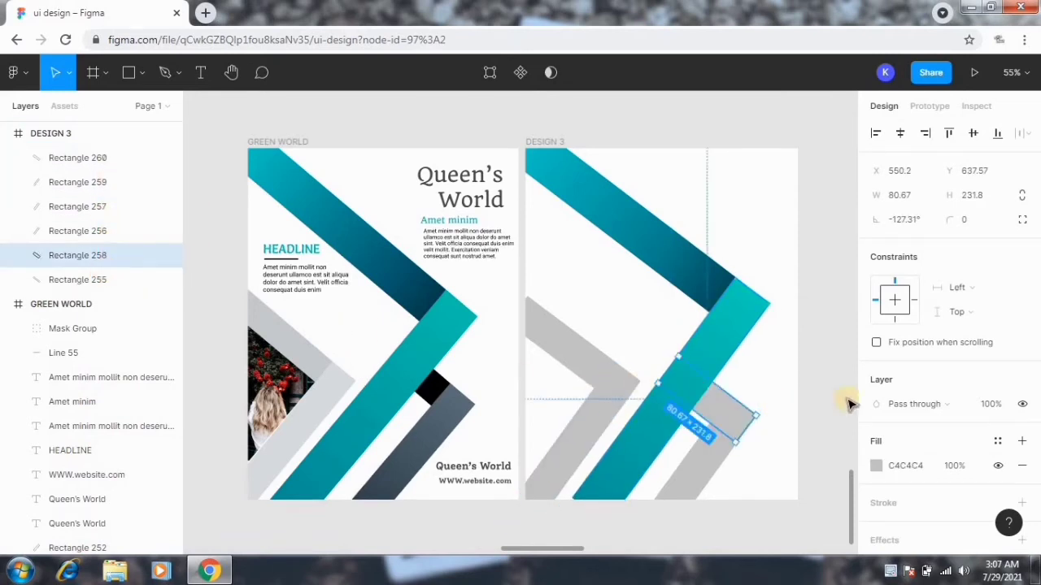
left_click(876, 467)
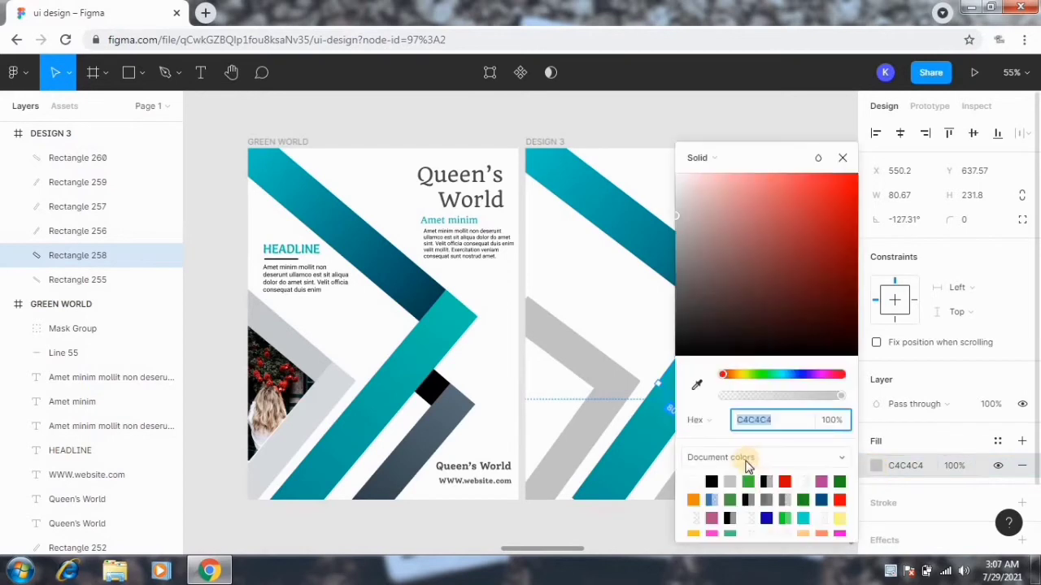
left_click(711, 481)
left_click(842, 160)
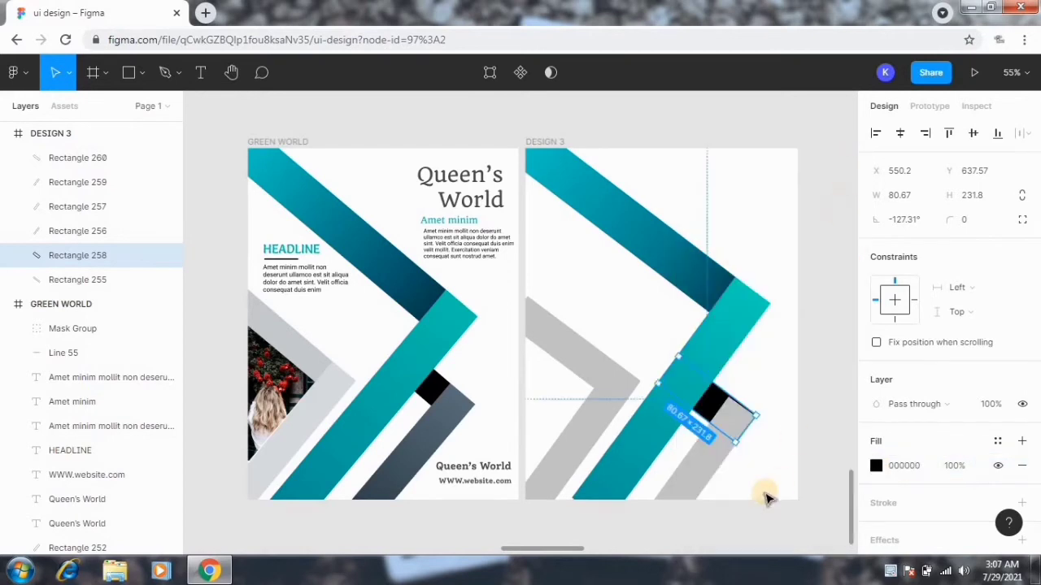
left_click(767, 495)
Re-angle the lower grey and black bars, the small grey bar ending at -38.46°.
left_click(727, 425)
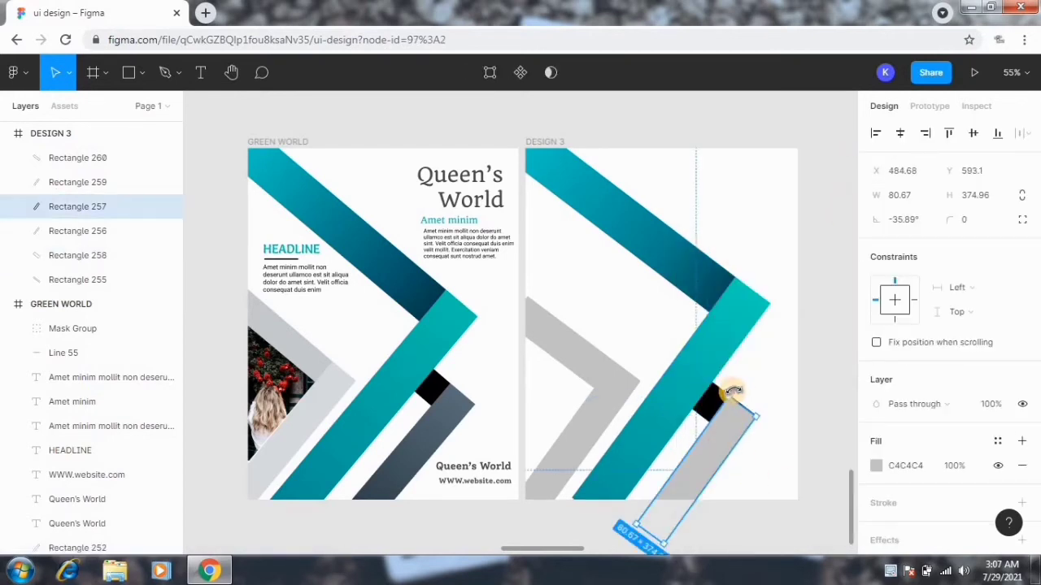
left_click_drag(736, 391, 734, 429)
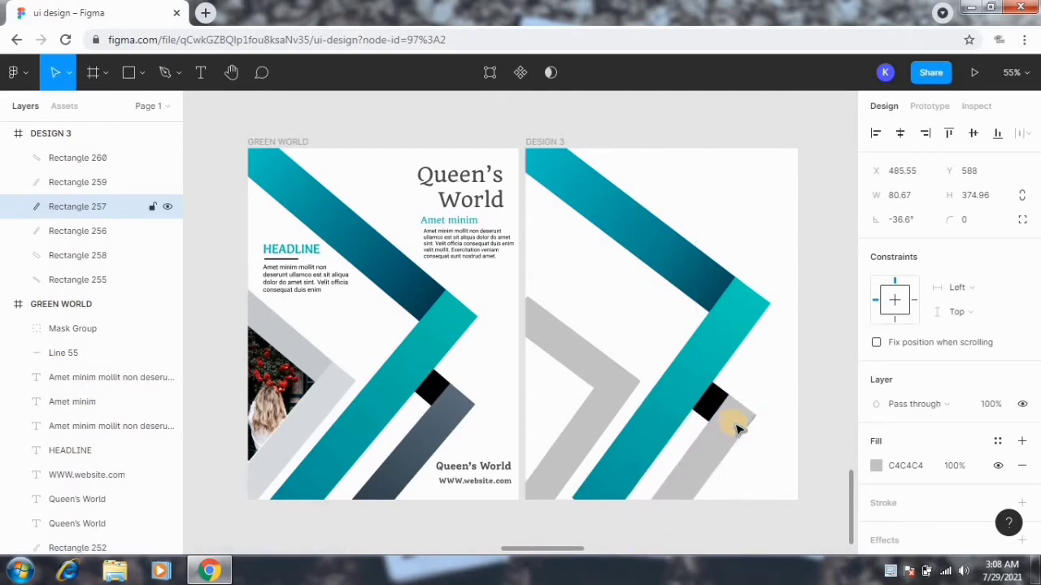
left_click_drag(761, 415, 773, 434)
key("ctrl+z")
key("ctrl+shift+z")
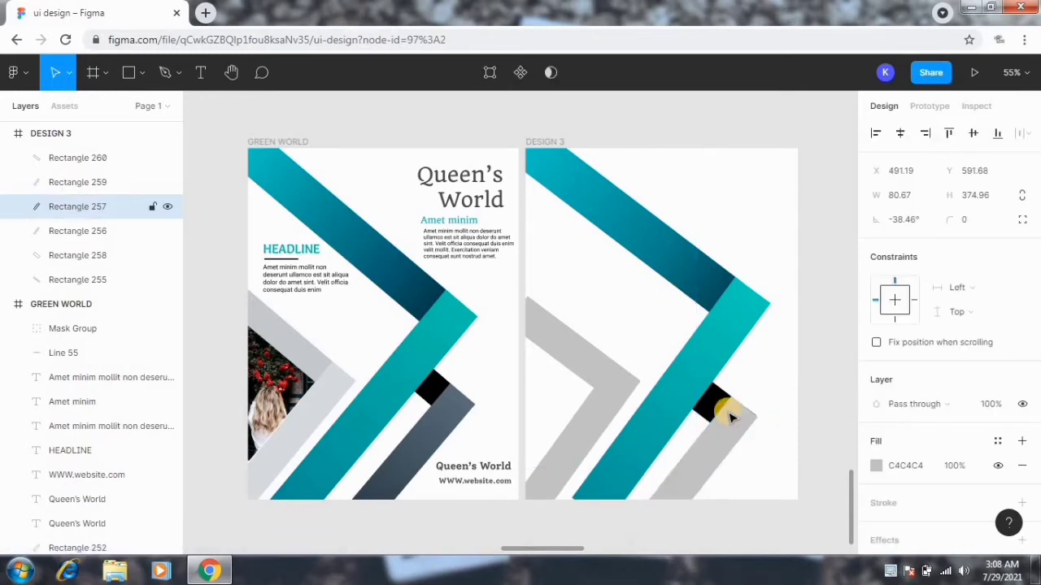
left_click(729, 417)
left_click_drag(761, 413, 762, 413)
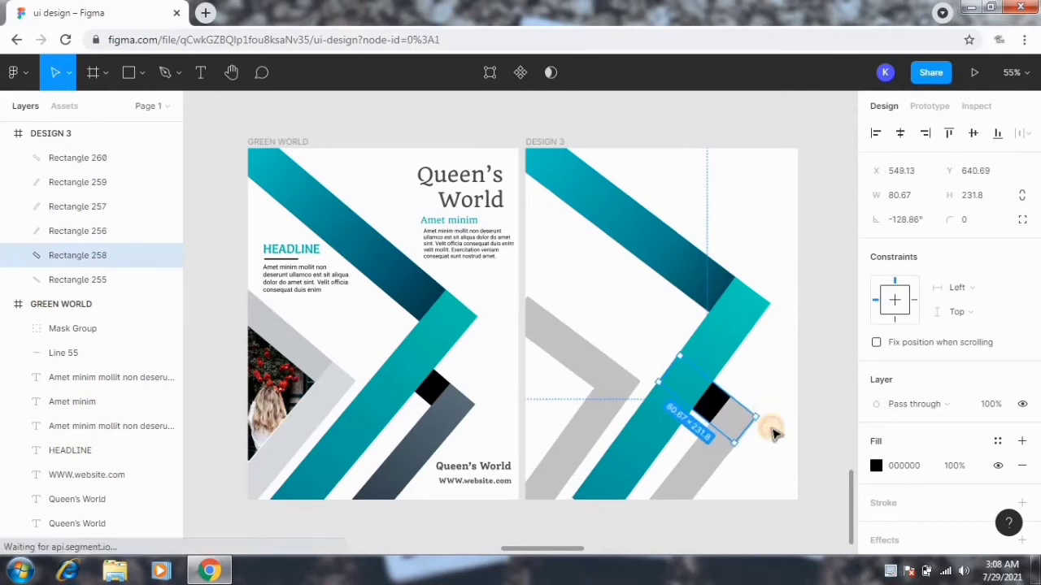
left_click(771, 429)
Give Rectangle 257 a linear gradient from the first flyer's dark grey to slate 374852.
left_click(702, 455)
left_click(877, 466)
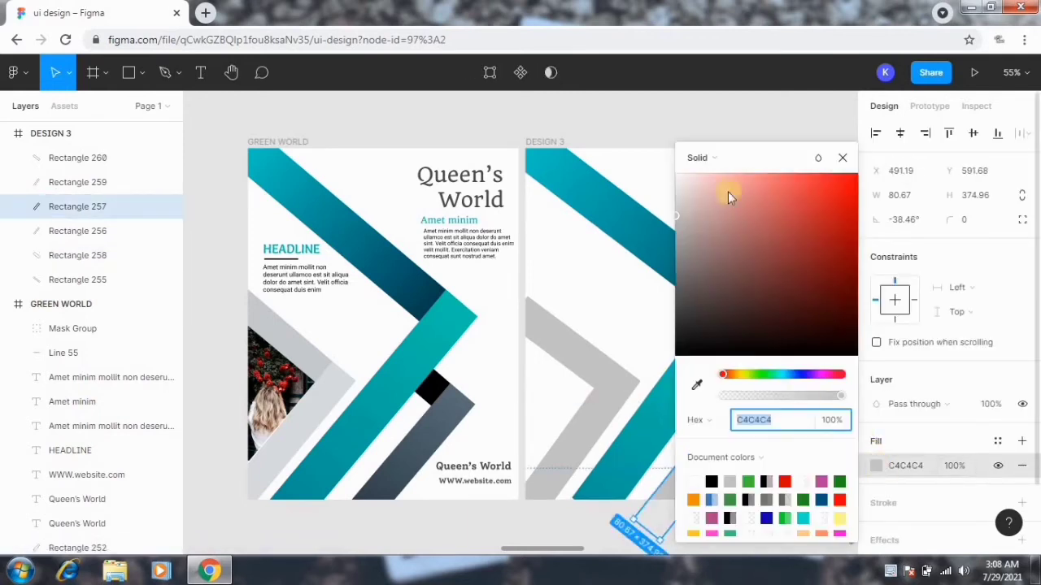
left_click(710, 161)
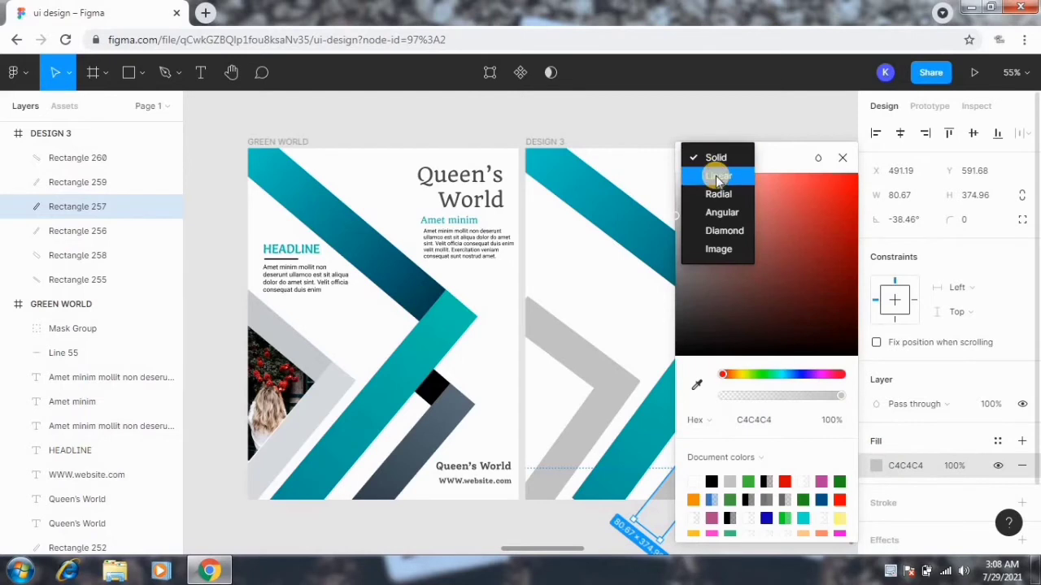
left_click(696, 384)
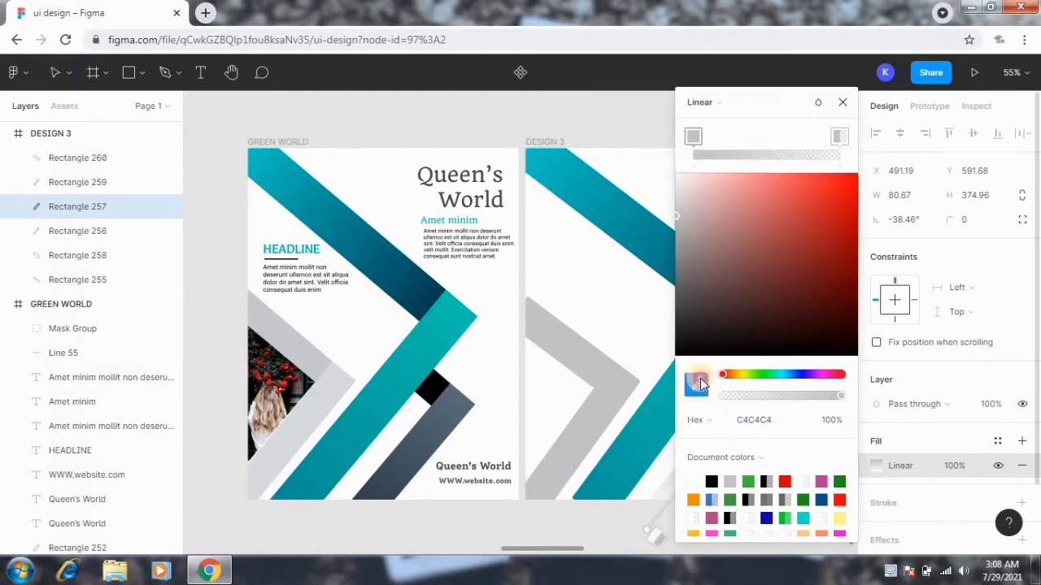
left_click(459, 411)
left_click(839, 136)
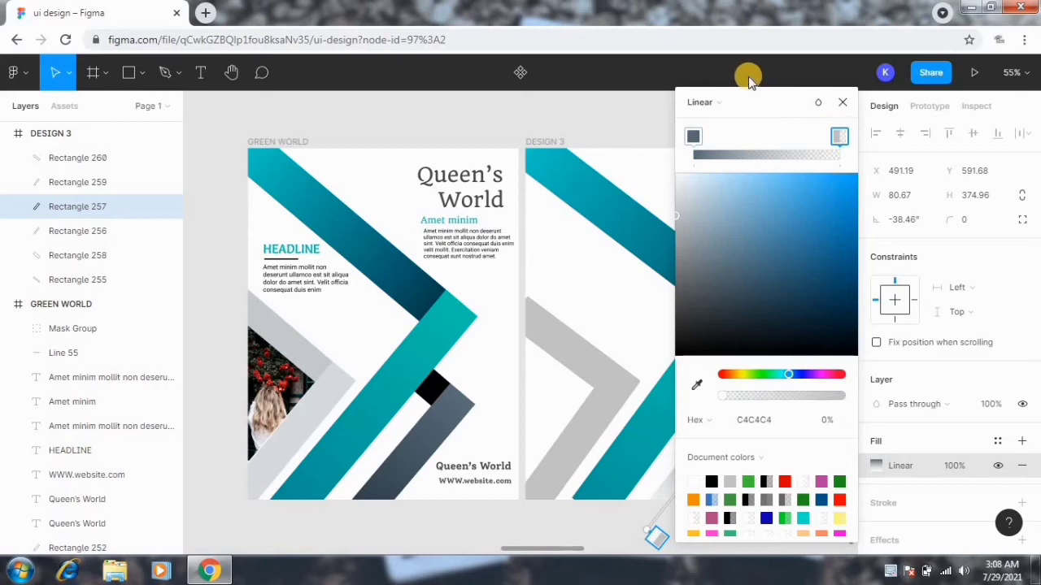
left_click_drag(757, 102, 900, 104)
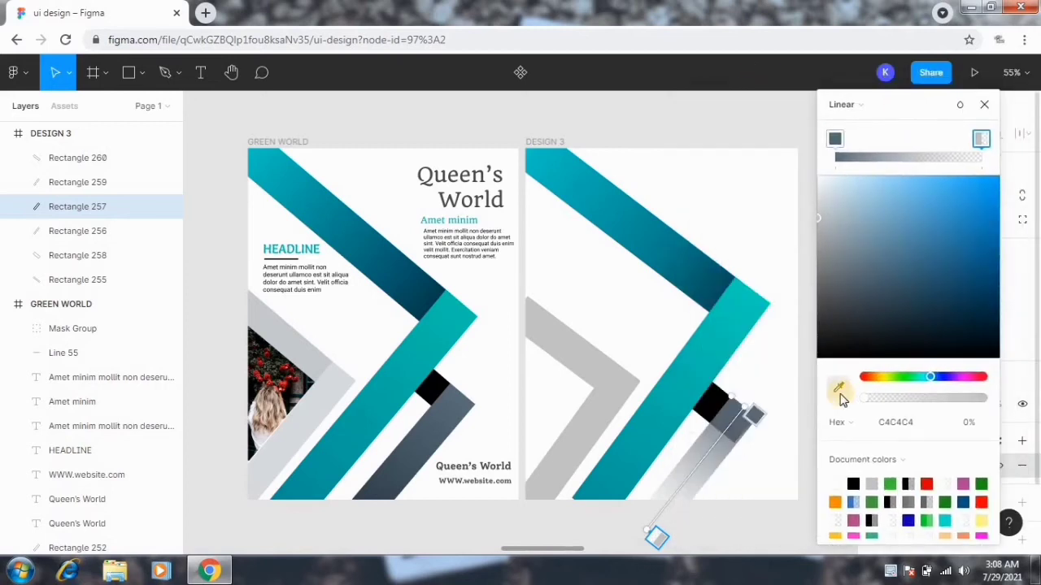
left_click(839, 388)
left_click(380, 490)
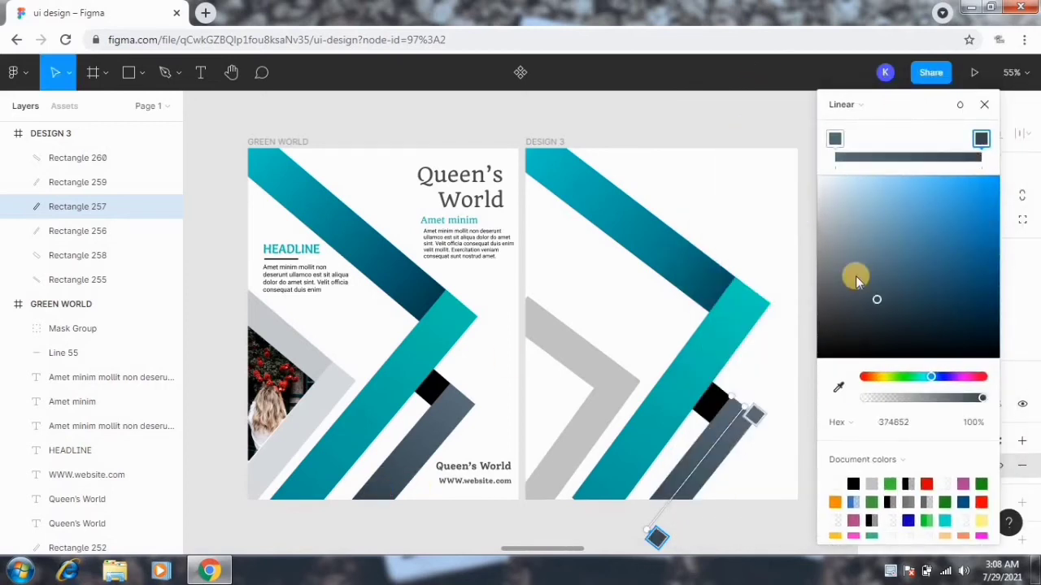
left_click(985, 108)
left_click(823, 454)
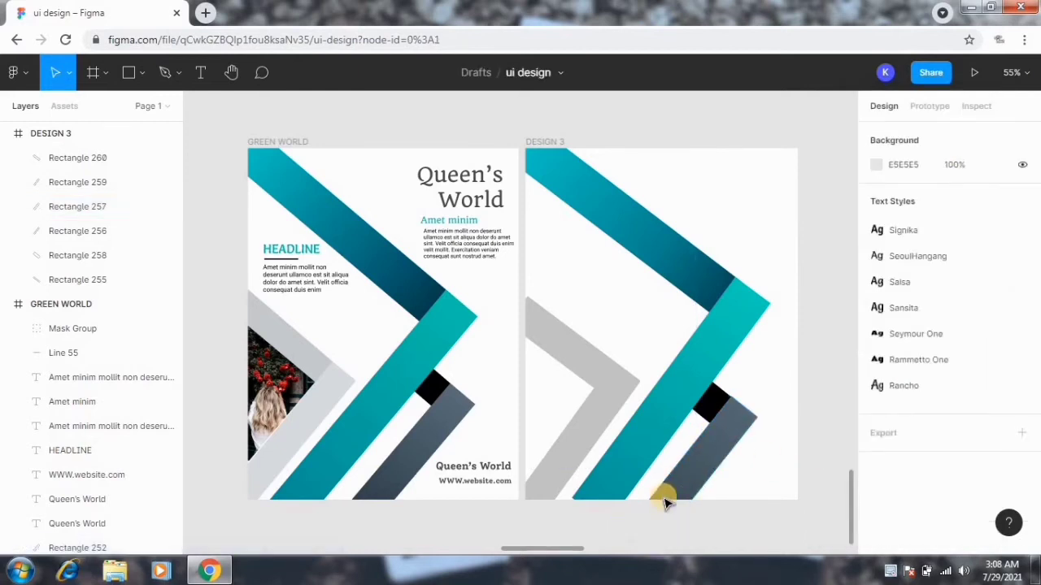
left_click(667, 495)
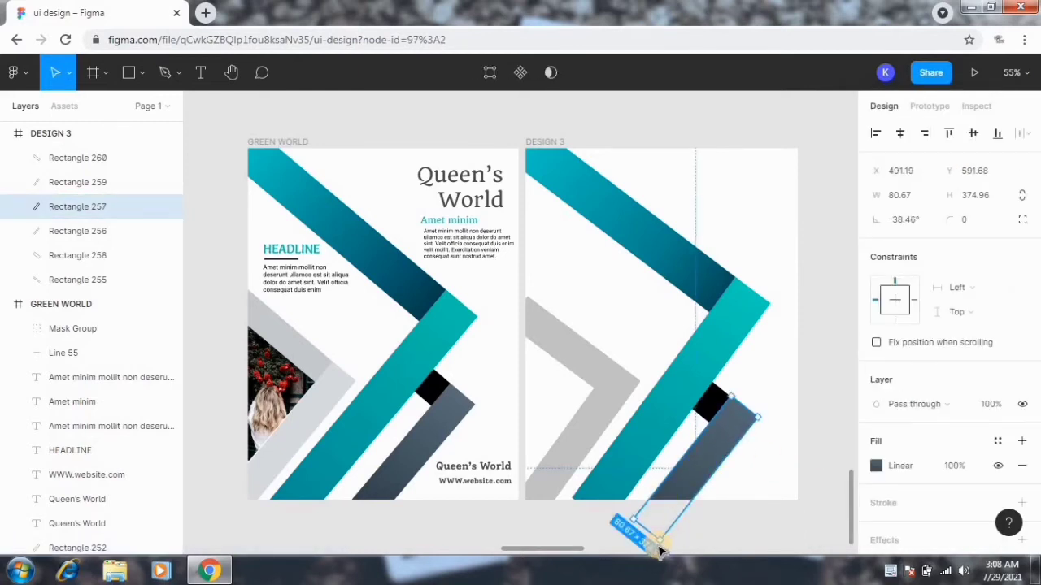
Re-angle the black bar to -132.08° and the gradient bar, then restack Rectangle 260 below 259.
left_click(722, 408)
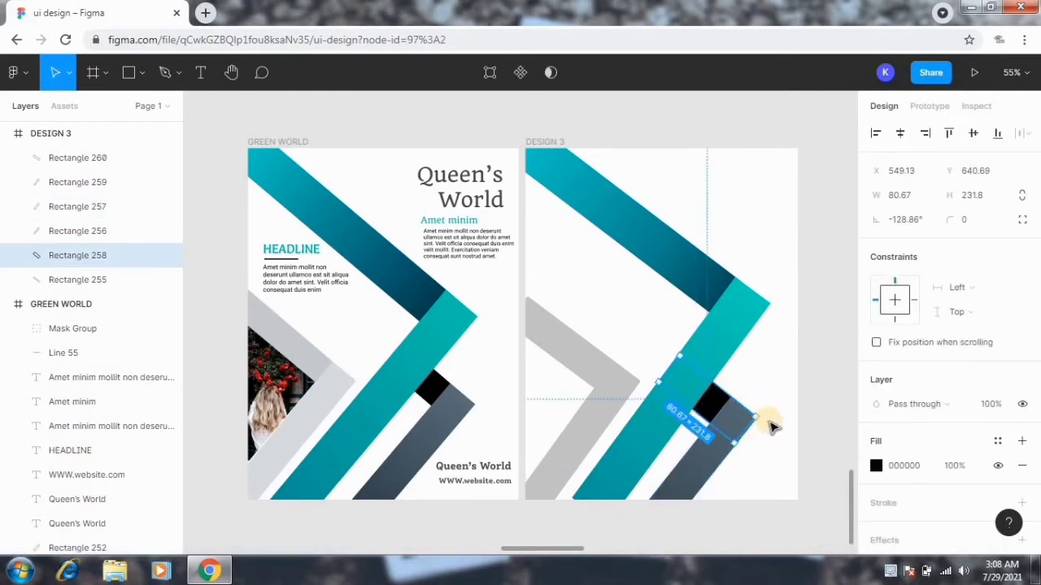
left_click_drag(761, 417, 761, 407)
key("ctrl+z")
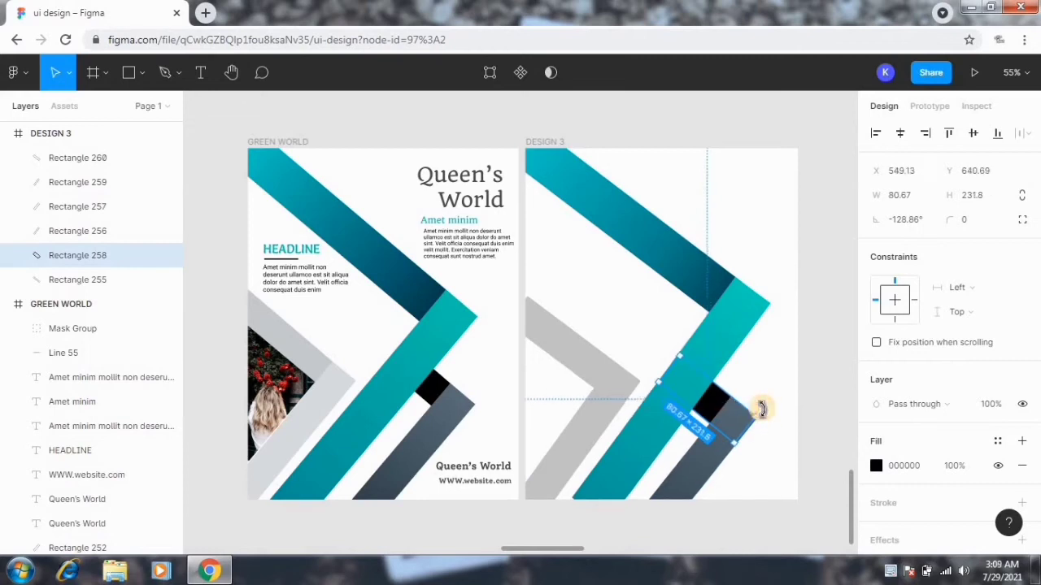
left_click_drag(761, 419, 756, 418)
left_click(692, 464)
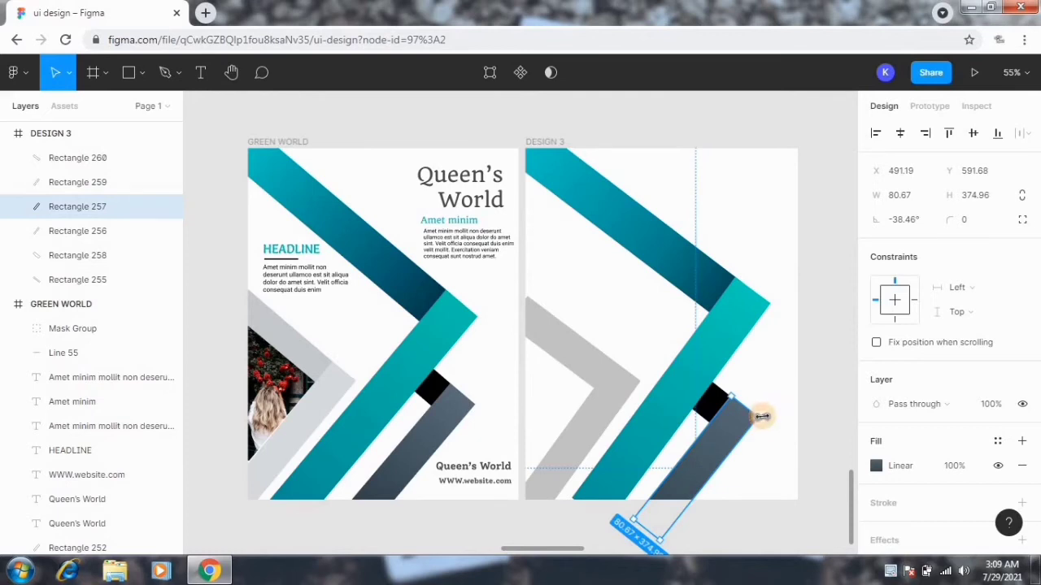
left_click_drag(765, 409, 766, 412)
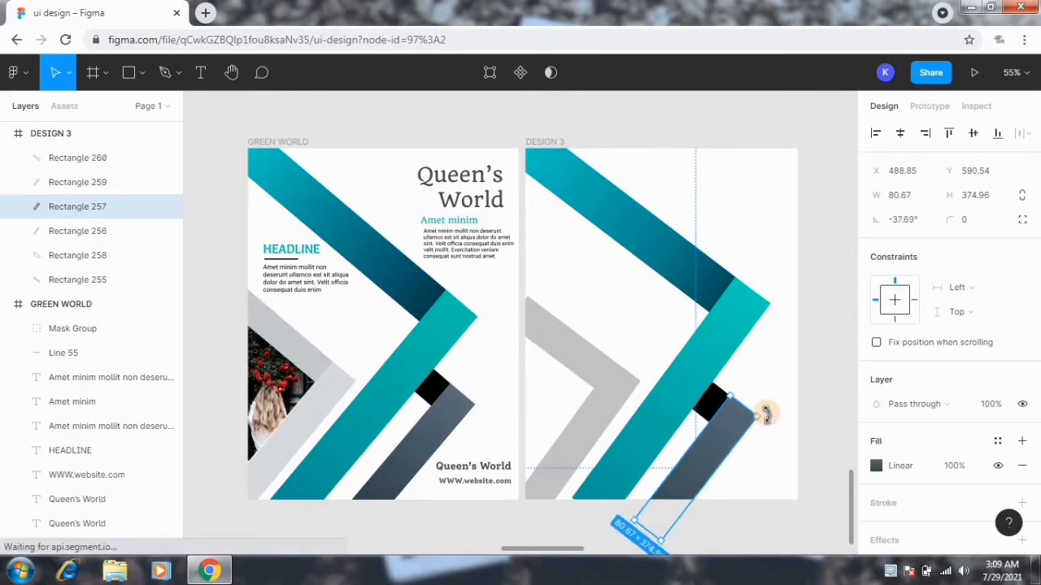
left_click(789, 408)
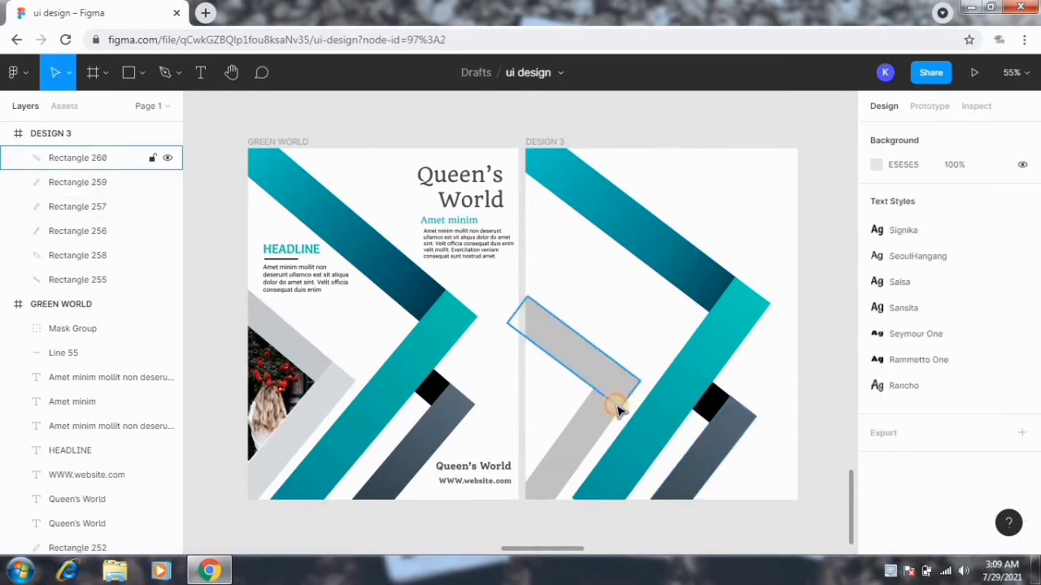
left_click_drag(616, 401, 571, 425)
left_click_drag(100, 157, 101, 189)
Recolour the two left chevron bars with eyedropped blue-greys D8DDE0 and C7CCCF.
left_click(98, 157)
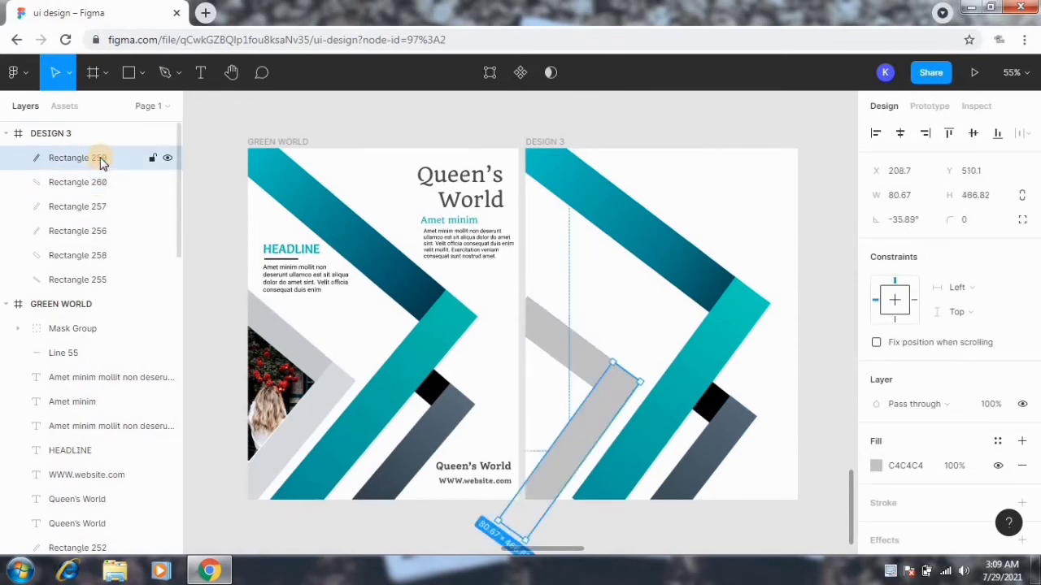
left_click(876, 466)
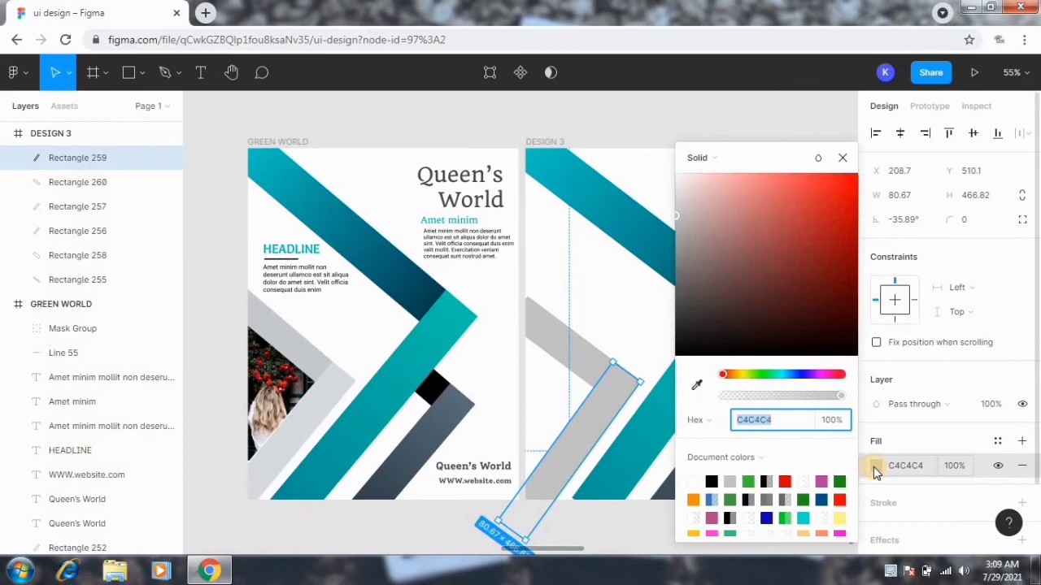
left_click(691, 383)
left_click(325, 403)
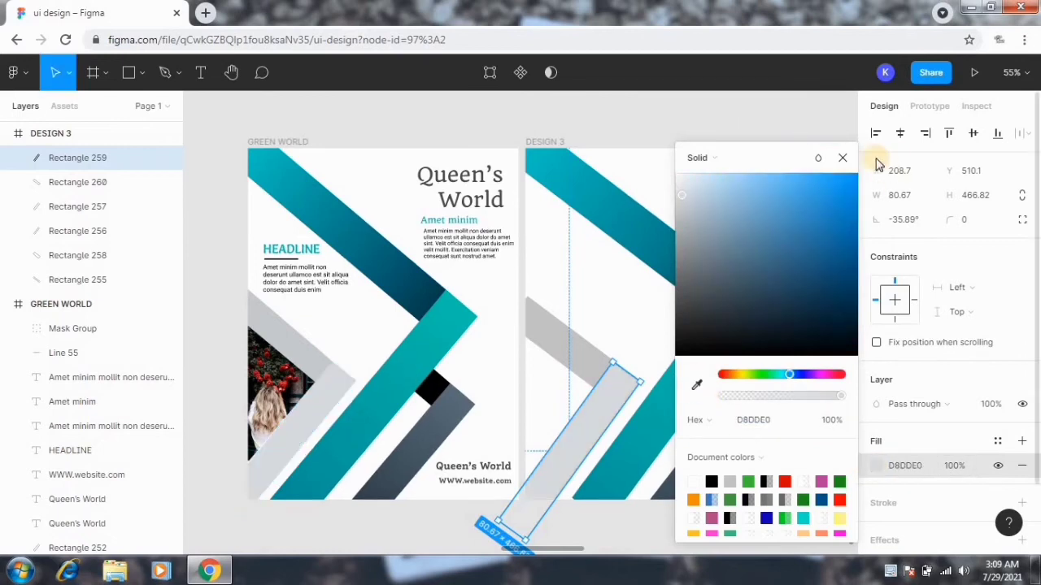
left_click(851, 162)
left_click(570, 344)
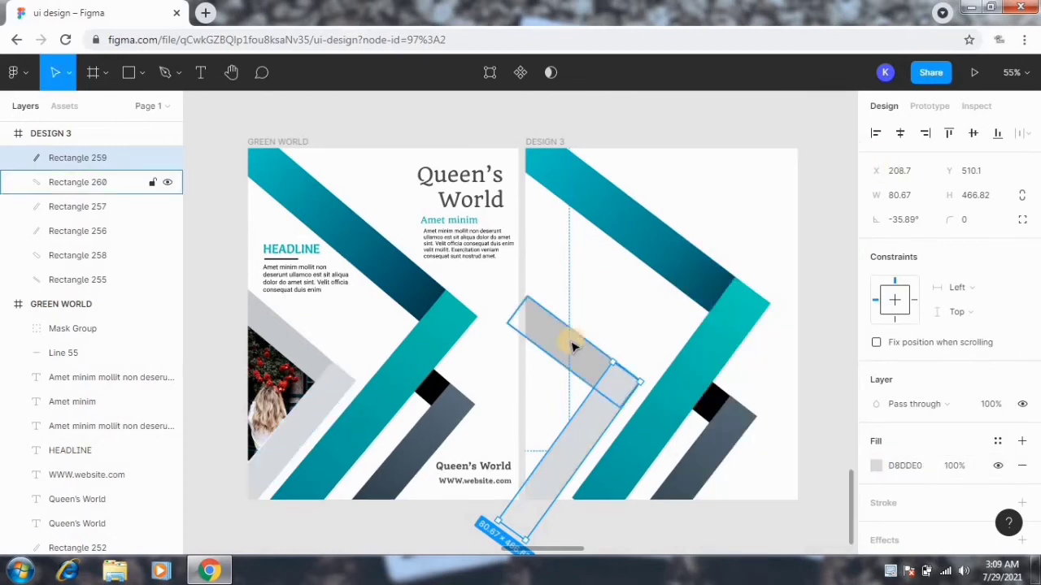
left_click(878, 468)
left_click(696, 385)
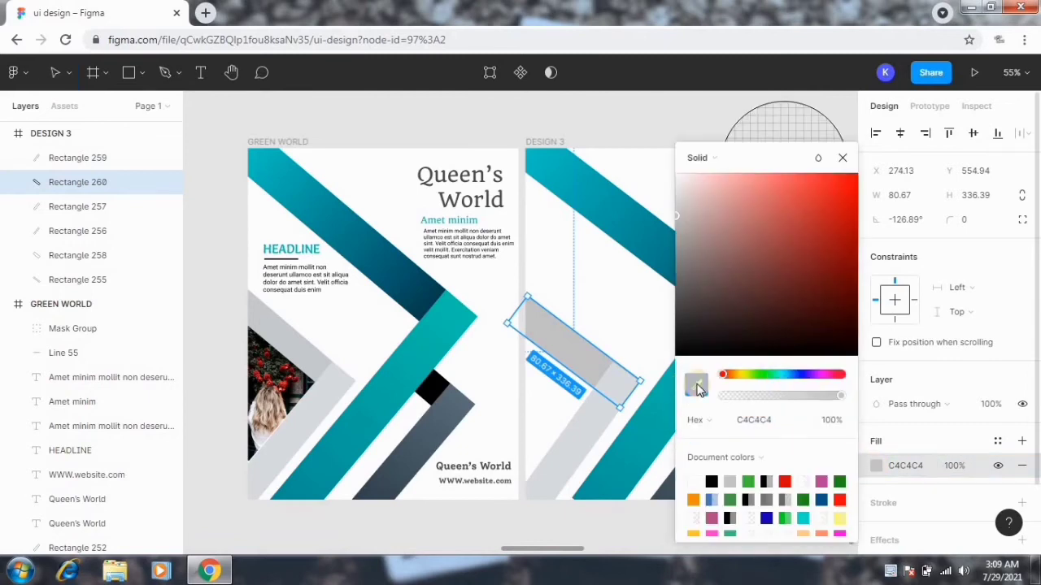
left_click(296, 344)
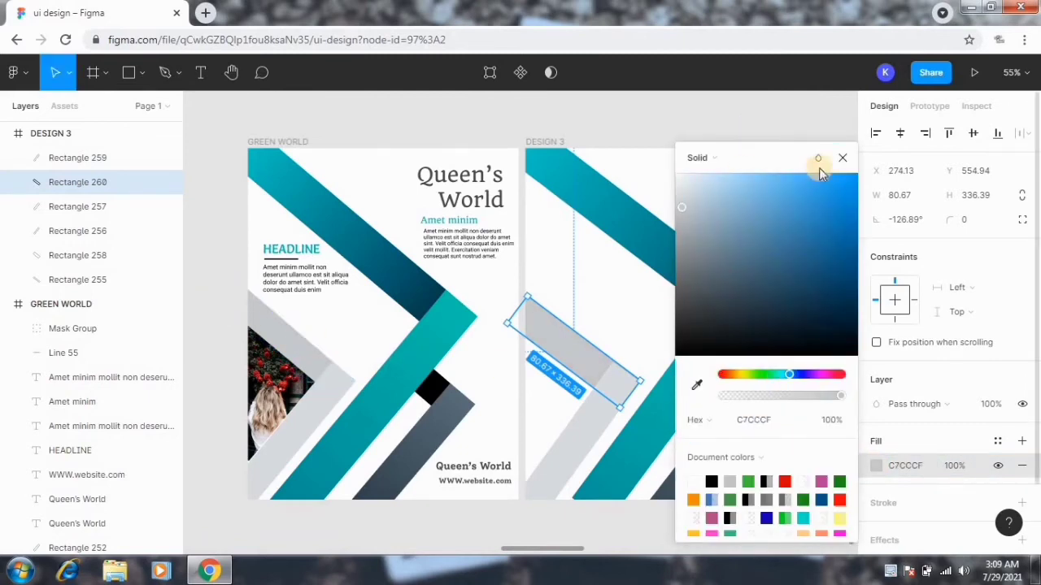
left_click(846, 162)
left_click(801, 406)
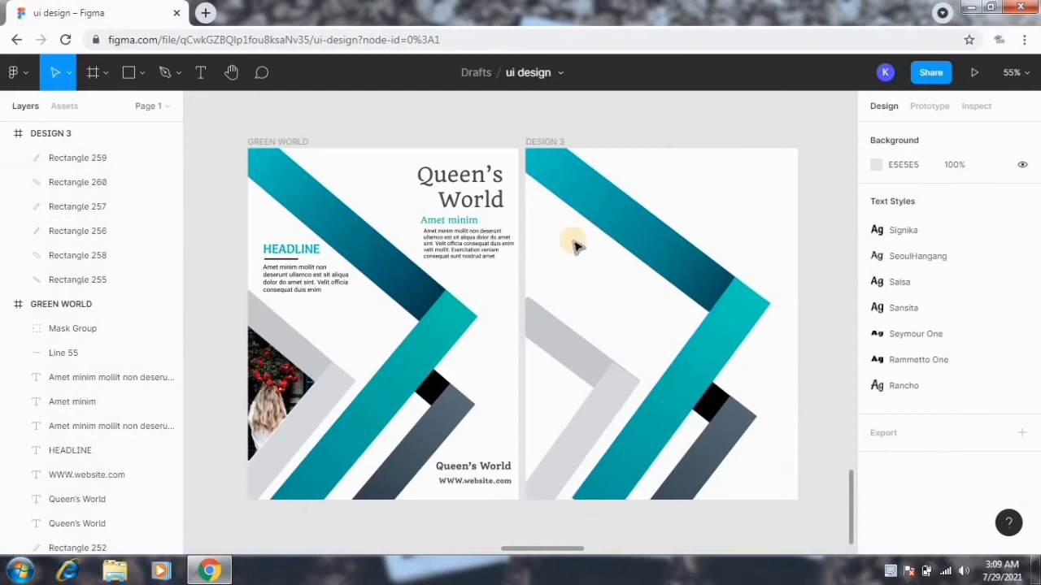
Lengthen Rectangle 260 to 351.3 and adjust the teal bar's bottom end.
left_click(544, 340)
left_click_drag(525, 298, 517, 299)
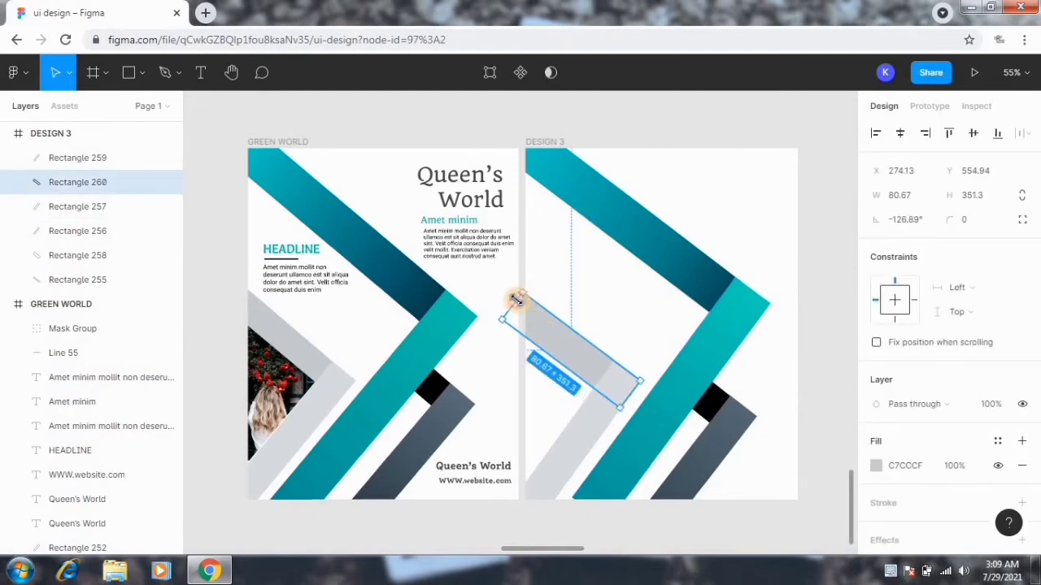
left_click(674, 426)
left_click_drag(581, 506, 580, 513)
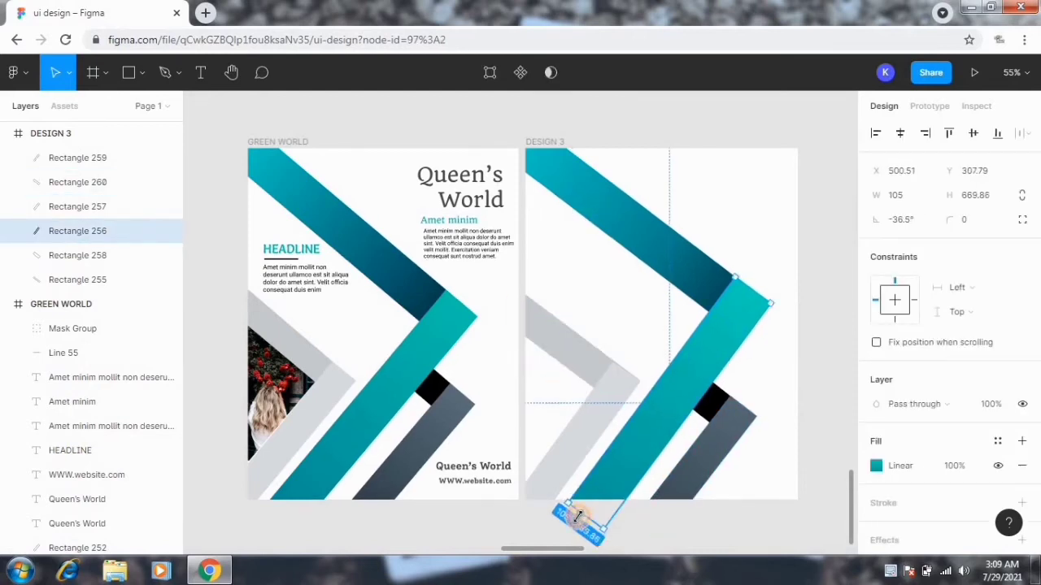
left_click(708, 533)
Shift the DESIGN 3 frame slightly right, away from GREEN WORLD.
left_click(553, 144)
left_click_drag(581, 291, 610, 292)
left_click(459, 511)
Draw a grey C4C4C4 diamond (247 × 270.08, -36.8°) at lower-left, nested inside the DESIGN 3 frame.
left_click(129, 72)
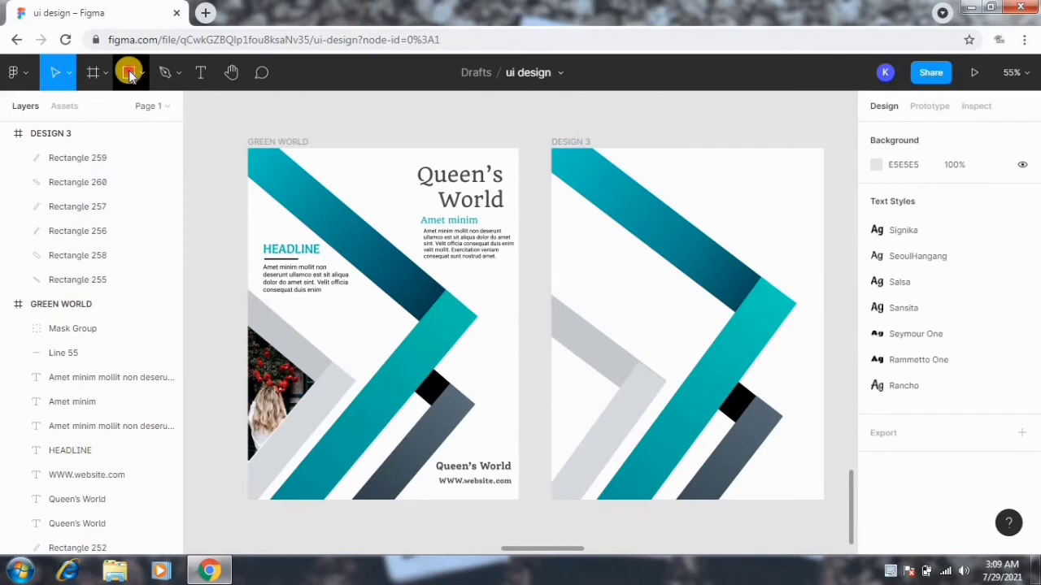
left_click_drag(528, 271, 632, 374)
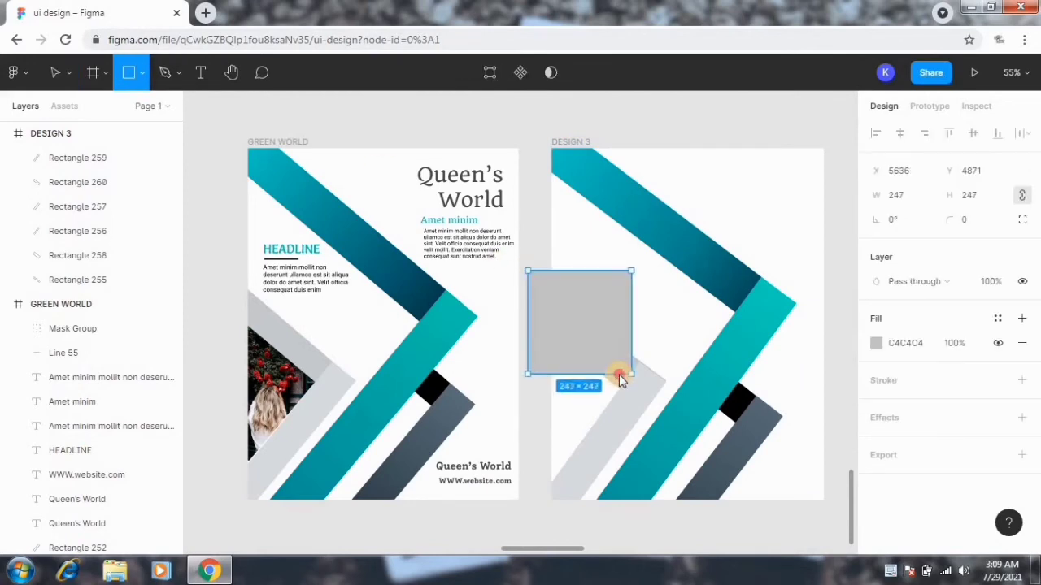
left_click_drag(641, 272, 657, 333)
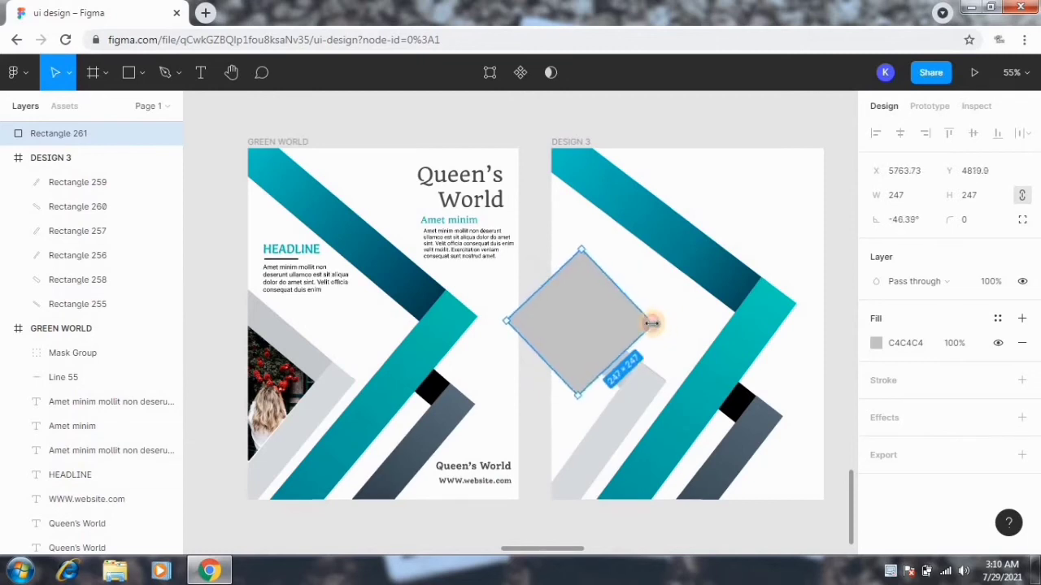
mouse_move(594, 360)
left_mouse_down()
mouse_move(573, 425)
mouse_move(572, 398)
mouse_move(613, 387)
mouse_move(583, 397)
mouse_move(596, 365)
left_mouse_up()
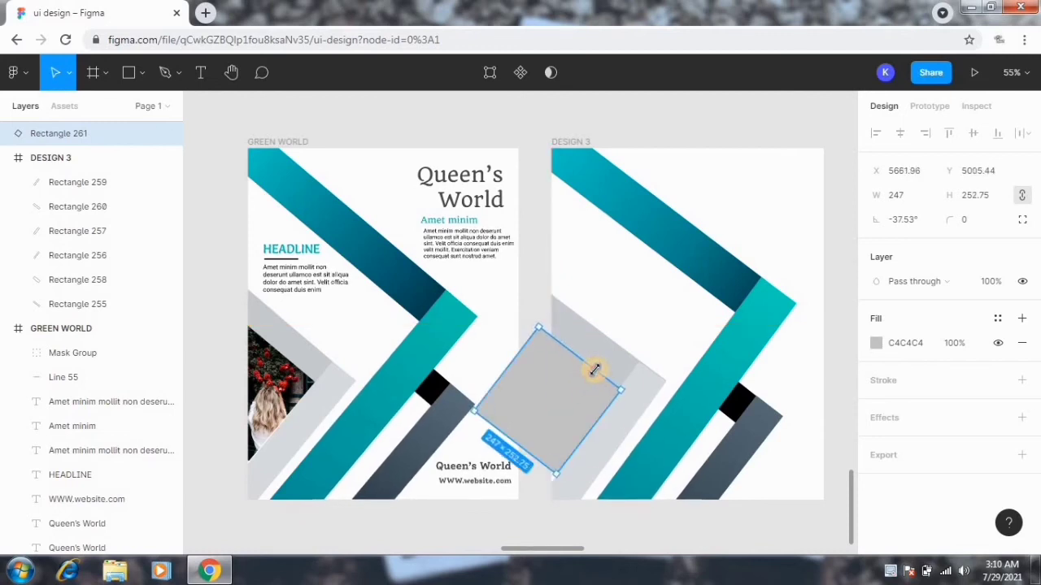
left_click_drag(539, 468, 539, 470)
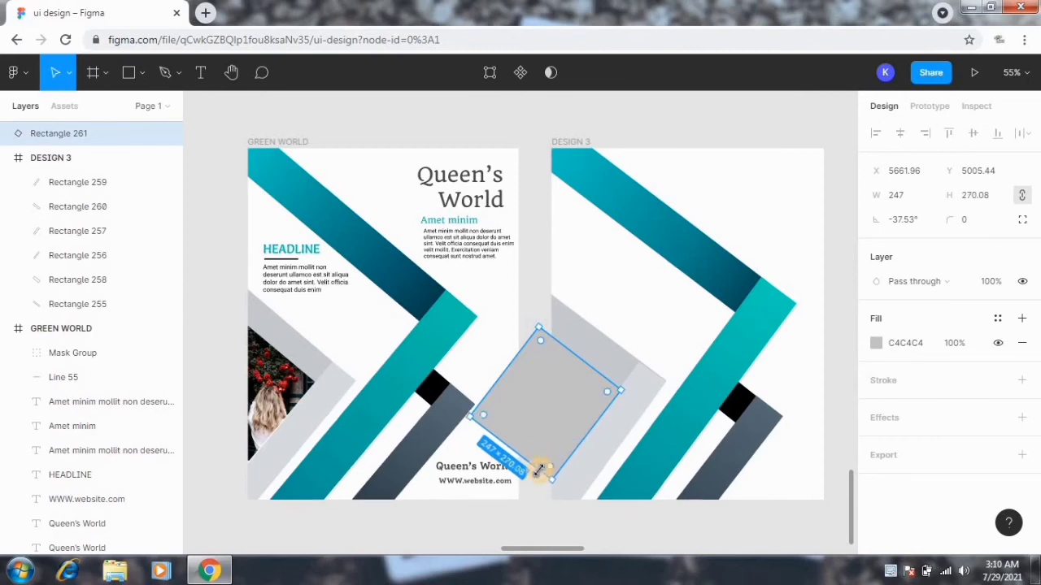
left_click(116, 185)
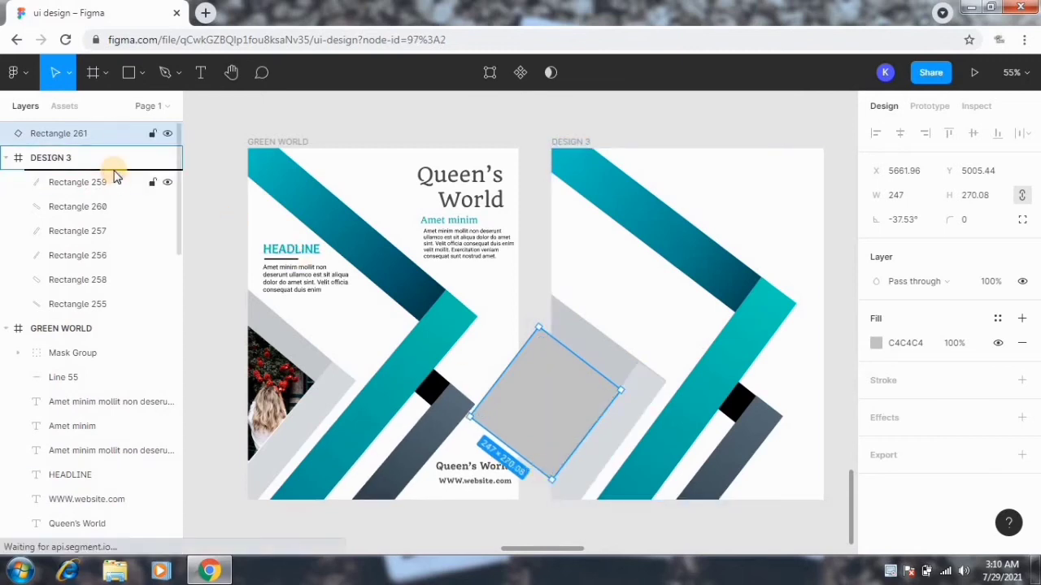
left_click_drag(116, 179, 111, 172)
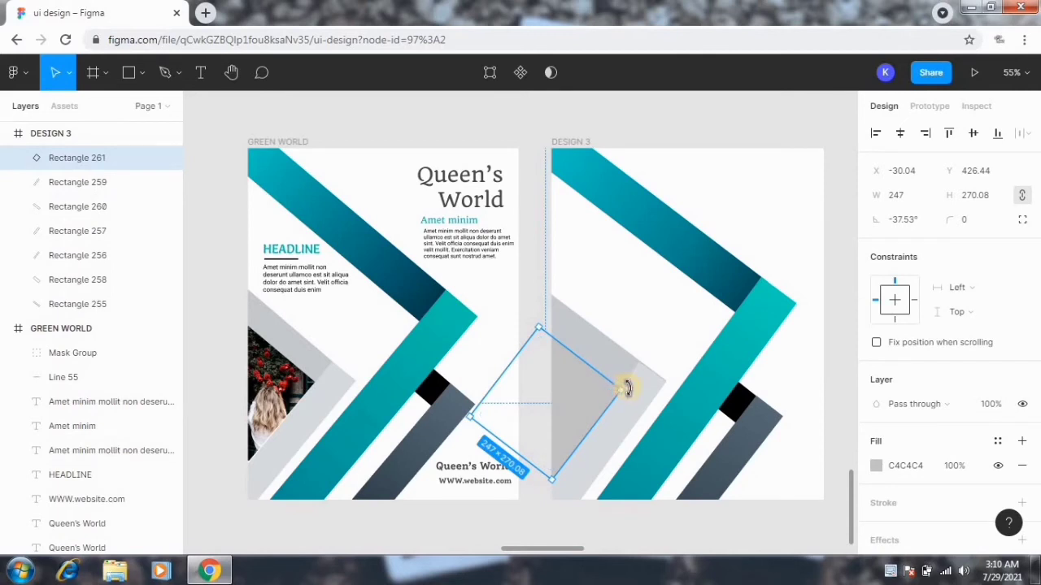
left_click(688, 318)
left_click(580, 413)
Fill the diamond with a bouquet photo from a Pexels plugin 'flowers' search.
right_click(580, 413)
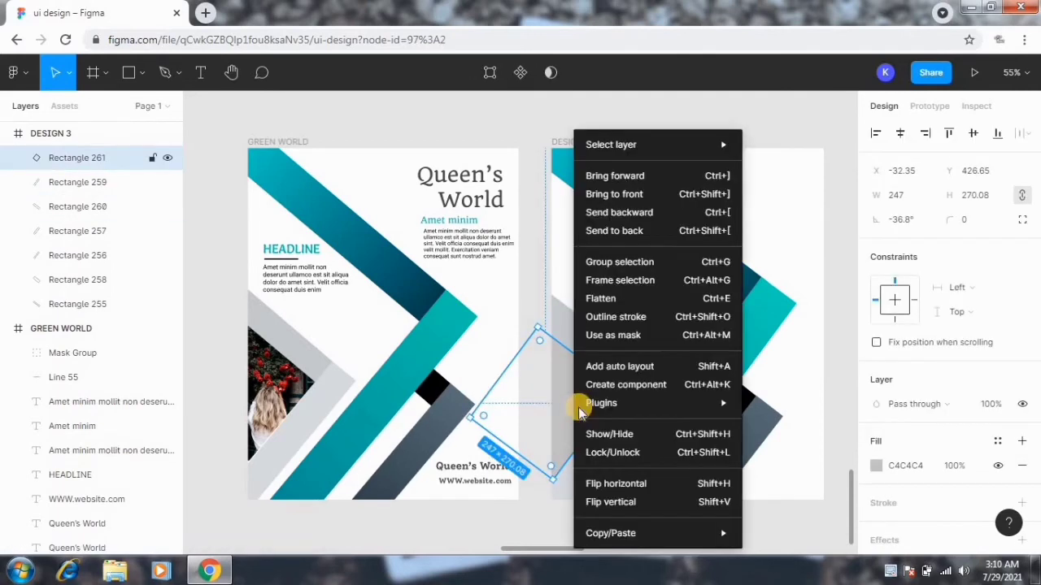
left_click(829, 282)
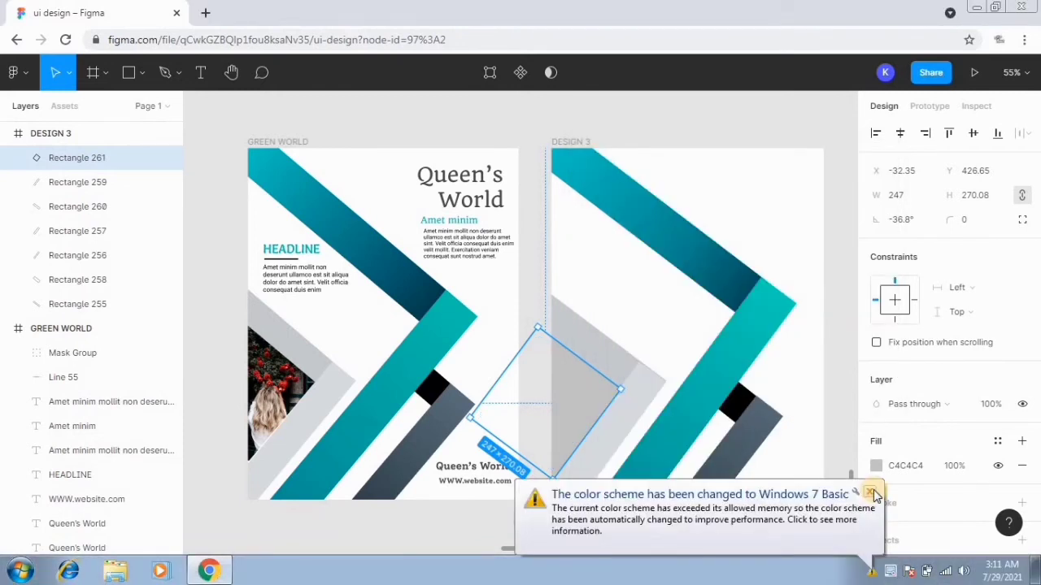
left_click(871, 493)
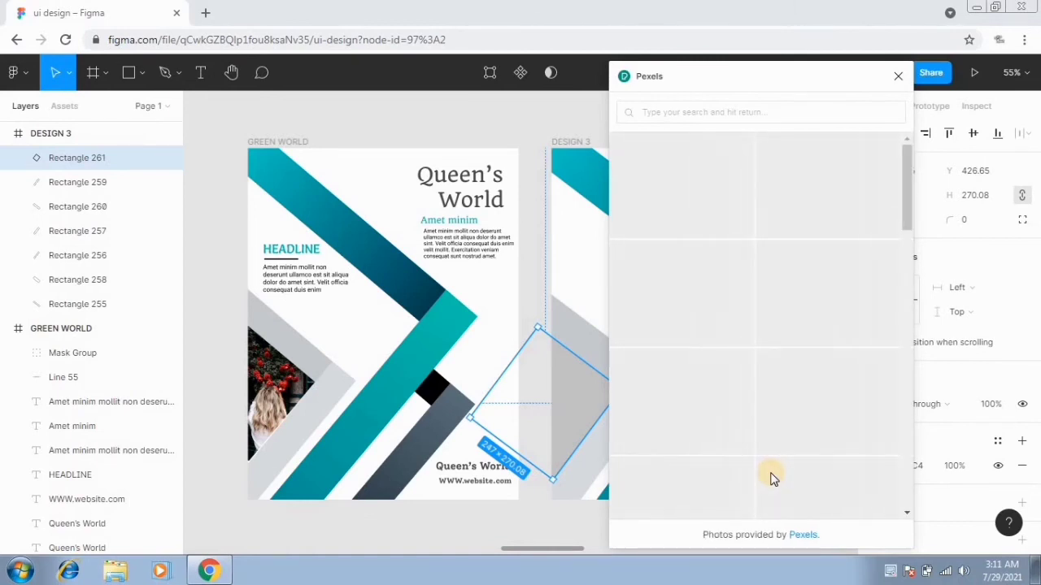
left_click_drag(904, 188, 905, 266)
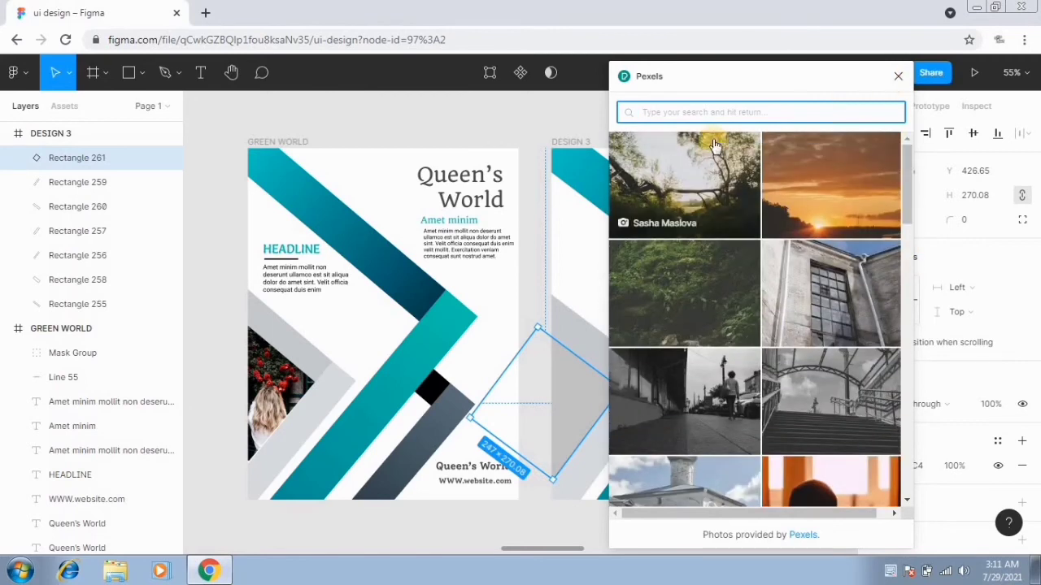
left_click(708, 111)
type("n")
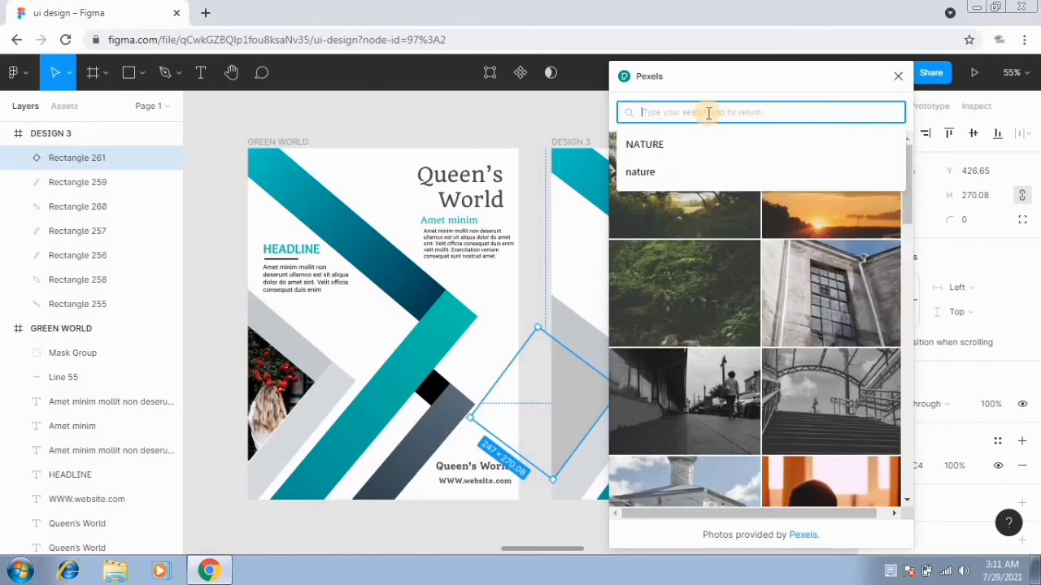
type("wers")
key("Return")
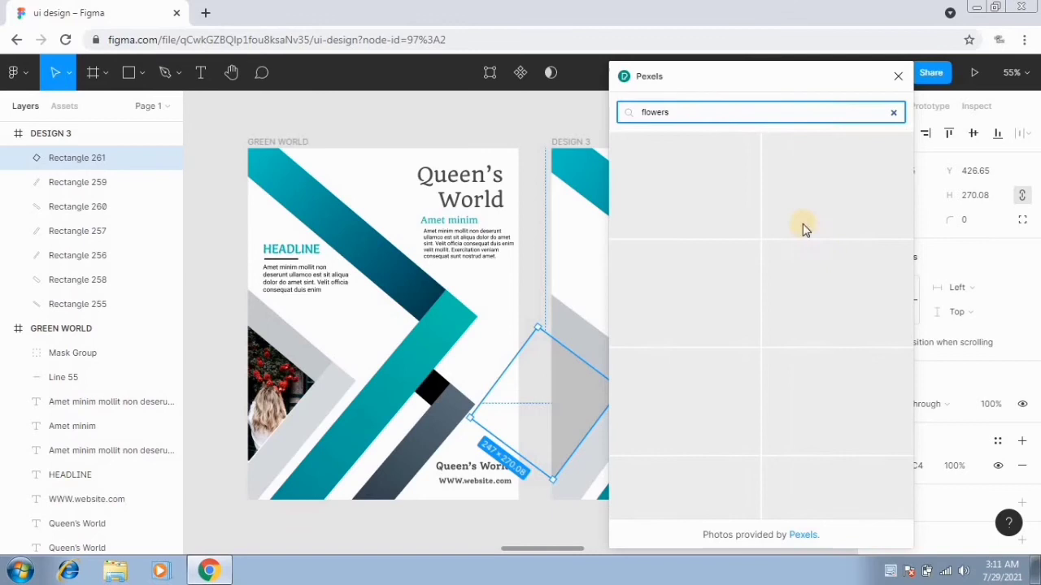
scroll(903, 189, "down", 2)
scroll(902, 191, "down", 2)
scroll(899, 199, "down", 1)
left_click(831, 255)
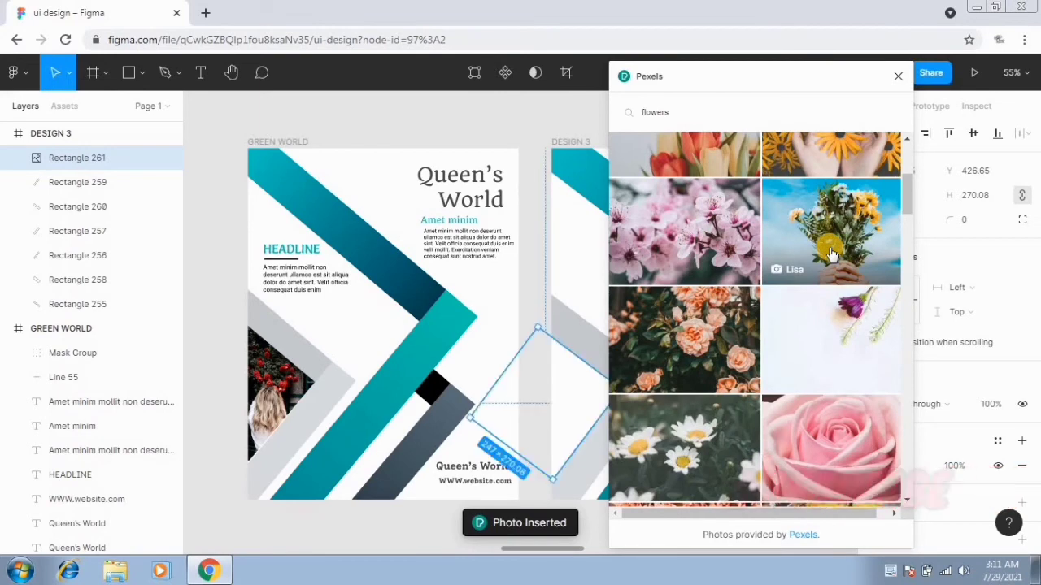
left_click(898, 76)
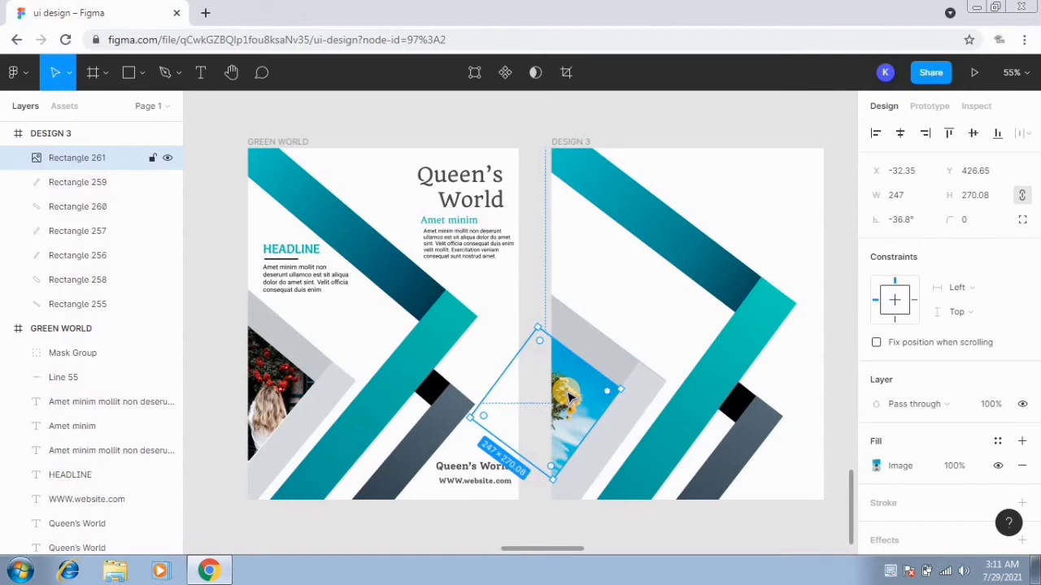
Replace the diamond's photo with a misty forest waterfall from a Pexels 'nature' search.
right_click(569, 396)
left_click(626, 482)
key("ctrl+z")
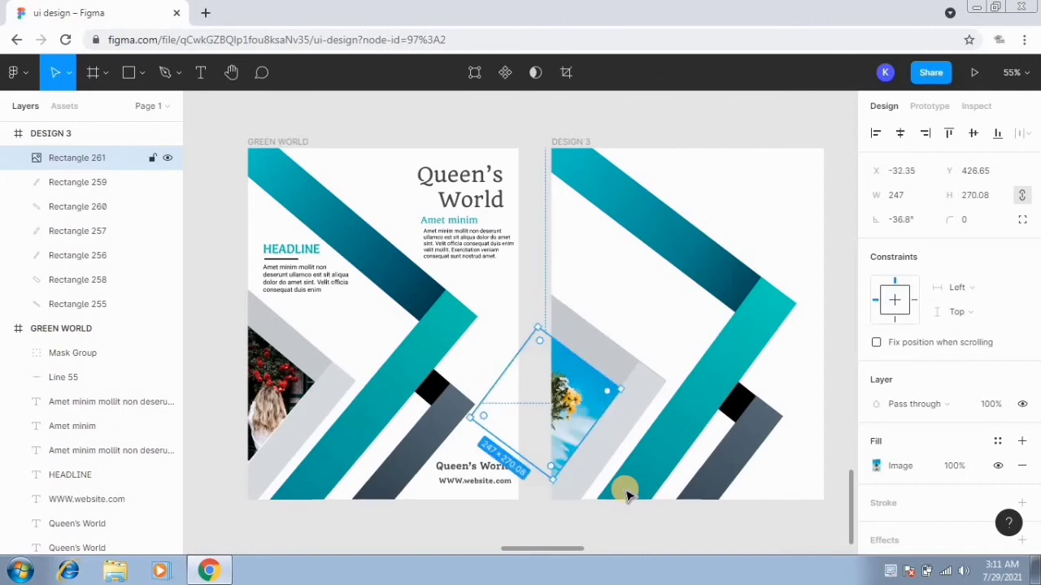
right_click(562, 408)
mouse_move(606, 402)
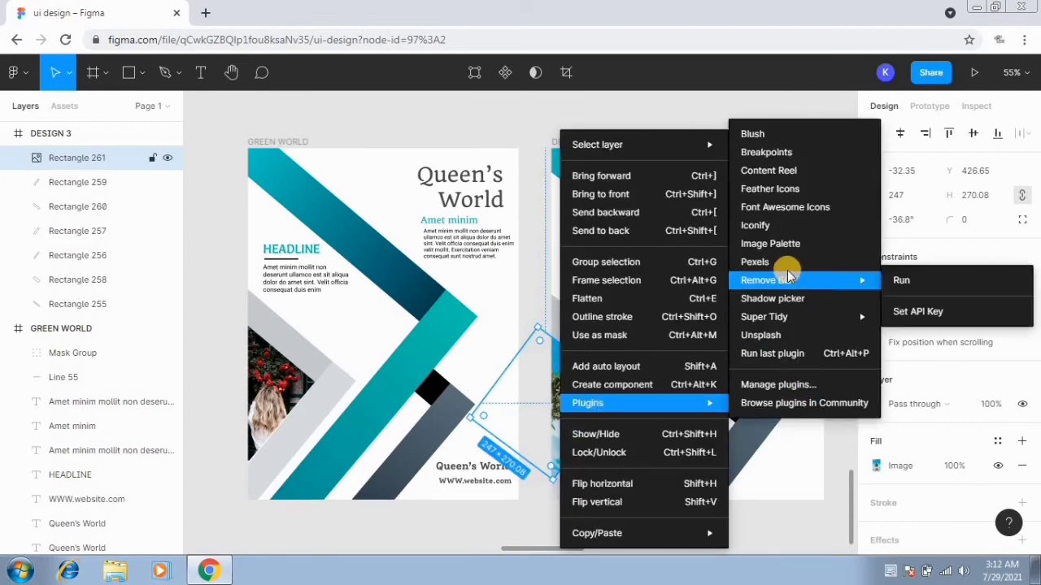
left_click(781, 261)
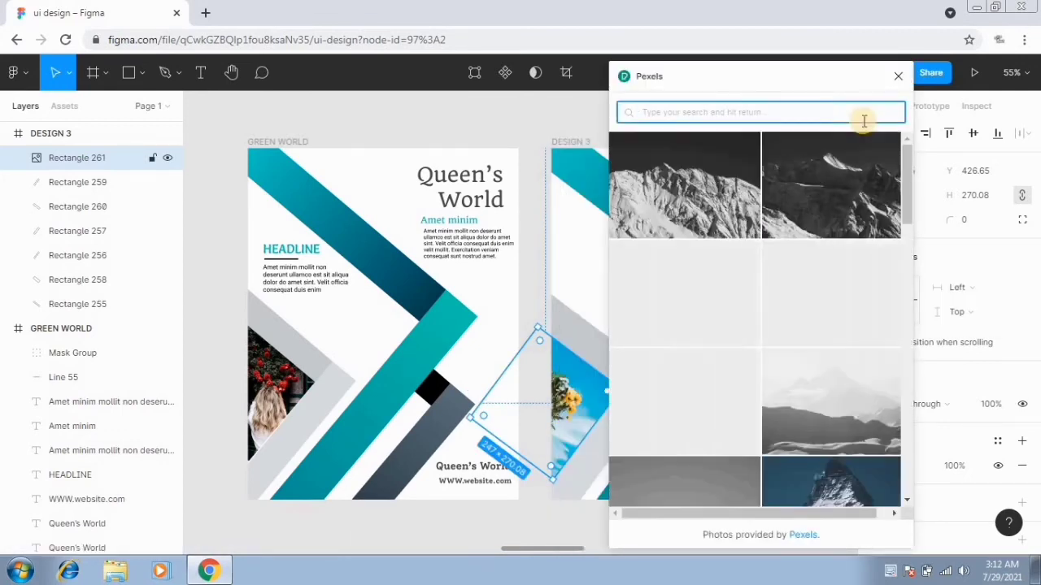
left_click_drag(903, 209, 908, 300)
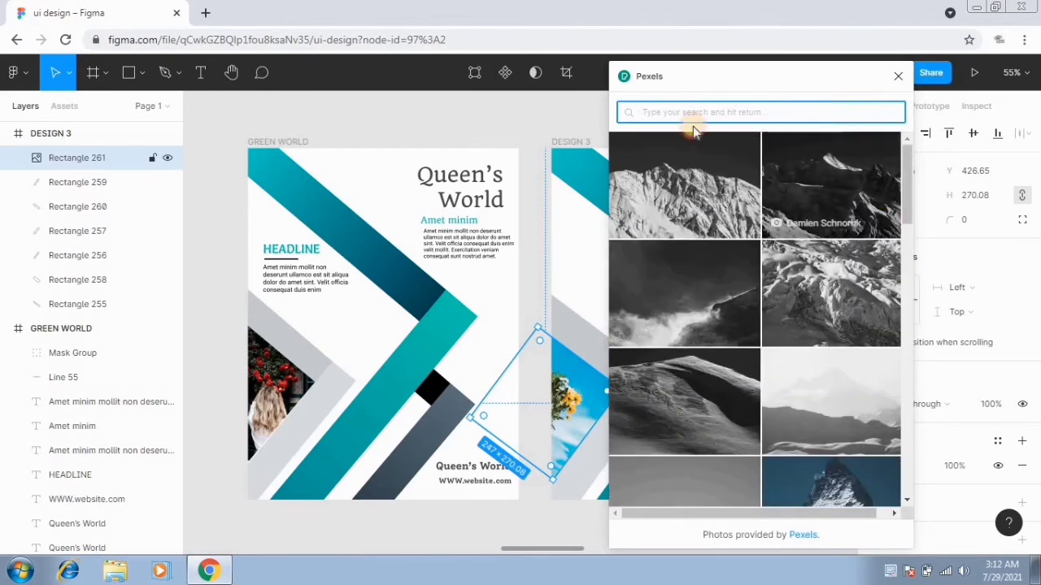
type("nature")
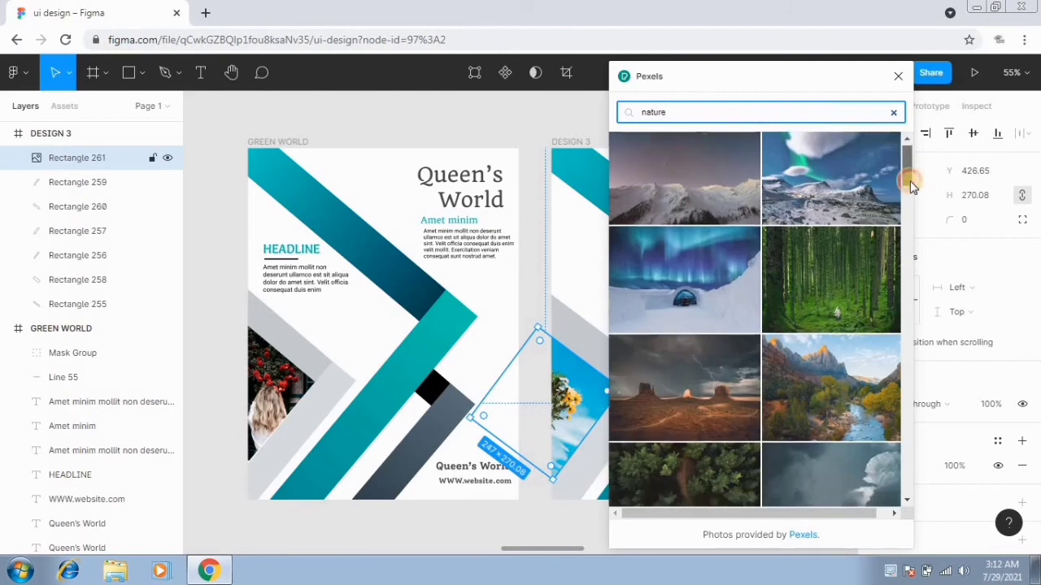
scroll(887, 260, "down", 1)
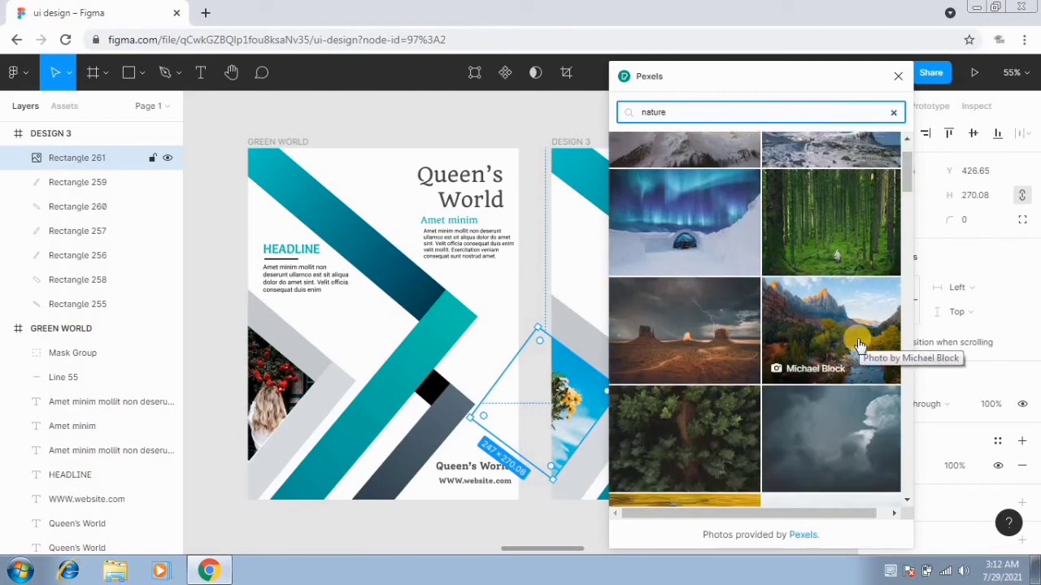
left_click(860, 344)
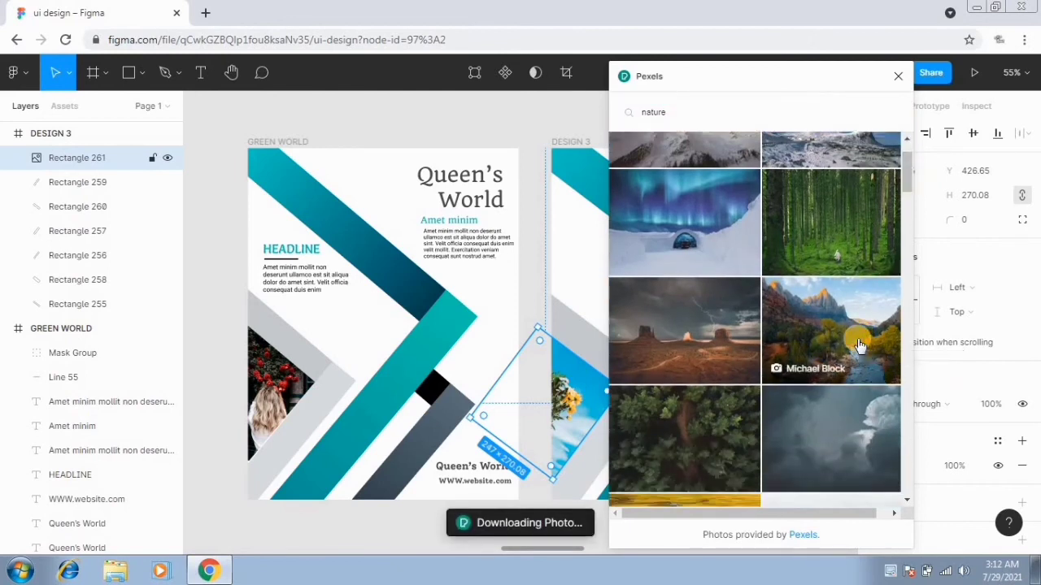
mouse_move(907, 174)
left_mouse_down()
mouse_move(912, 453)
mouse_move(906, 441)
left_mouse_up()
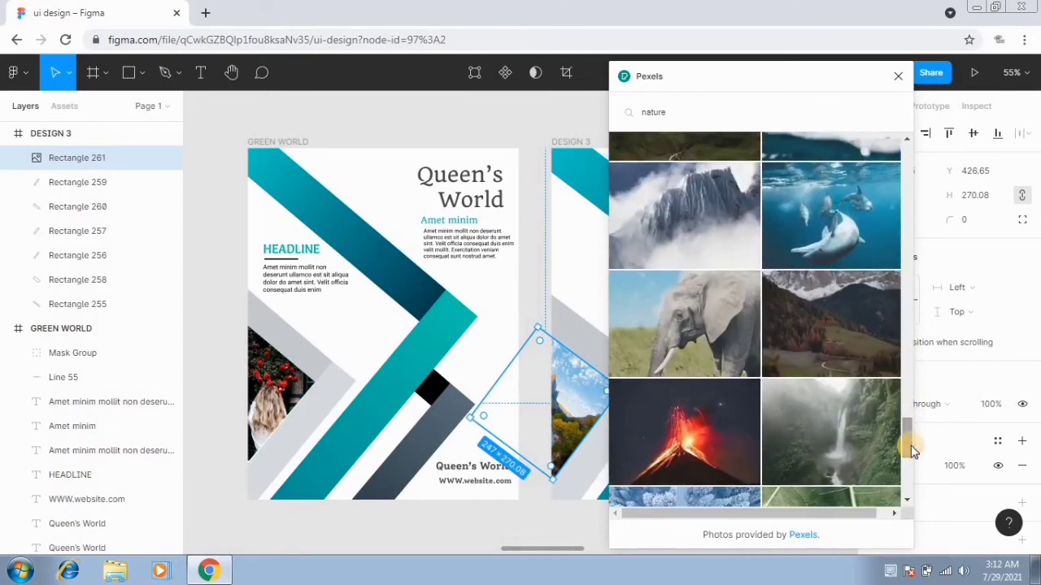
left_click(854, 425)
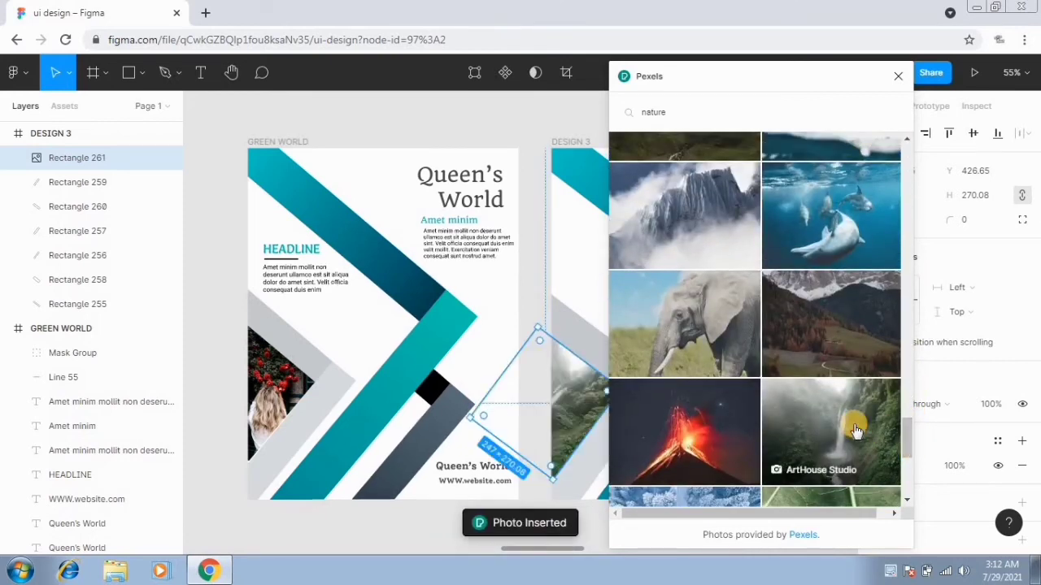
left_click(898, 76)
Stretch the photo diamond slightly taller.
left_click(781, 476)
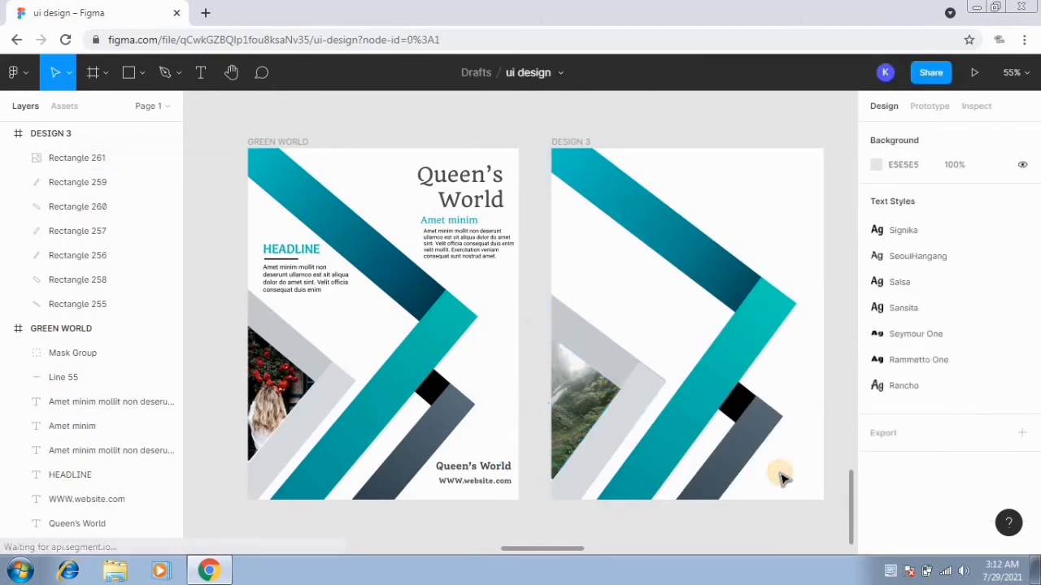
left_click(553, 398)
left_click(801, 407)
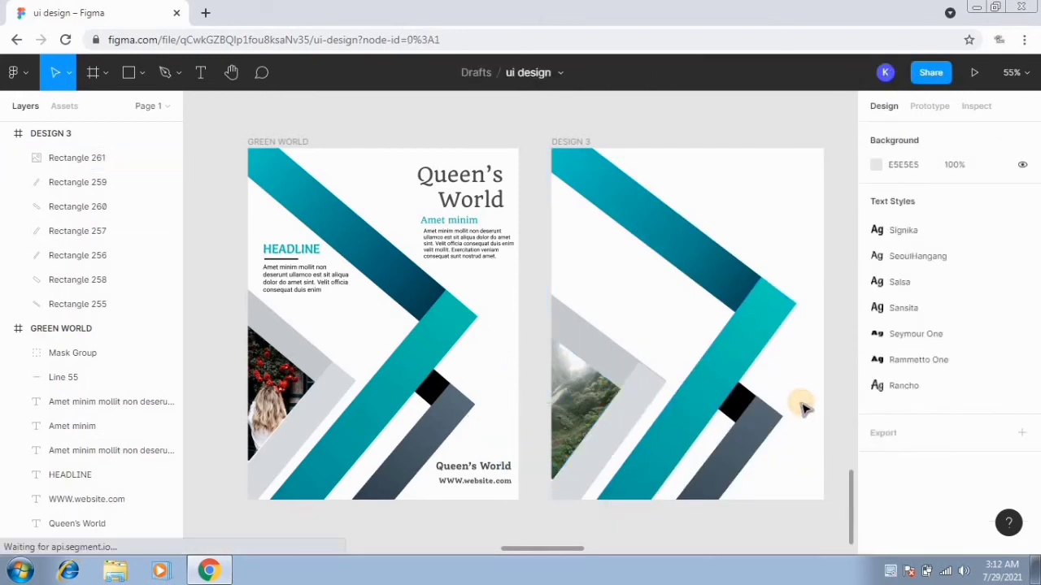
left_click(560, 451)
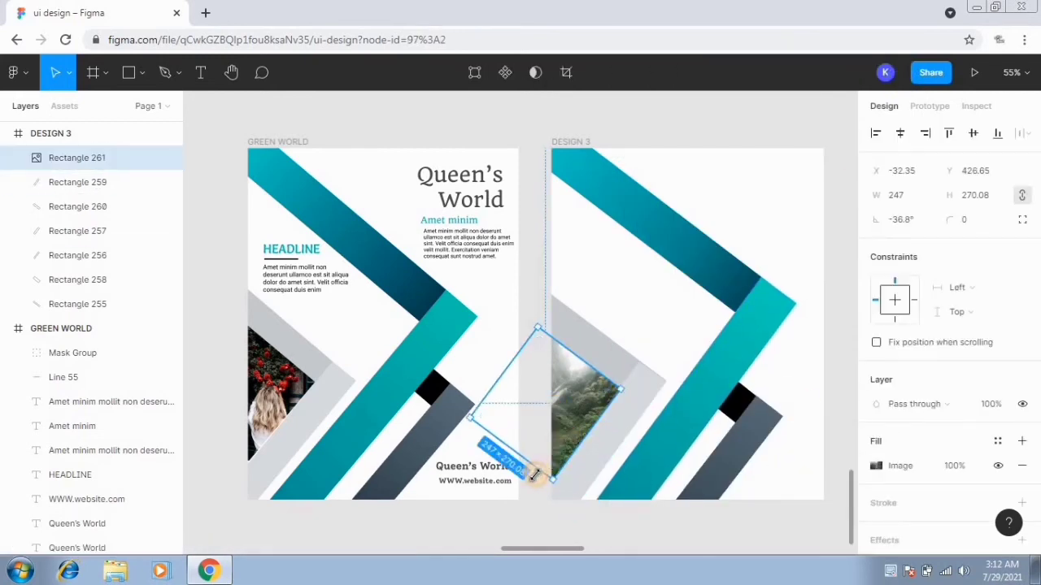
left_click_drag(534, 475, 534, 477)
left_click(828, 267)
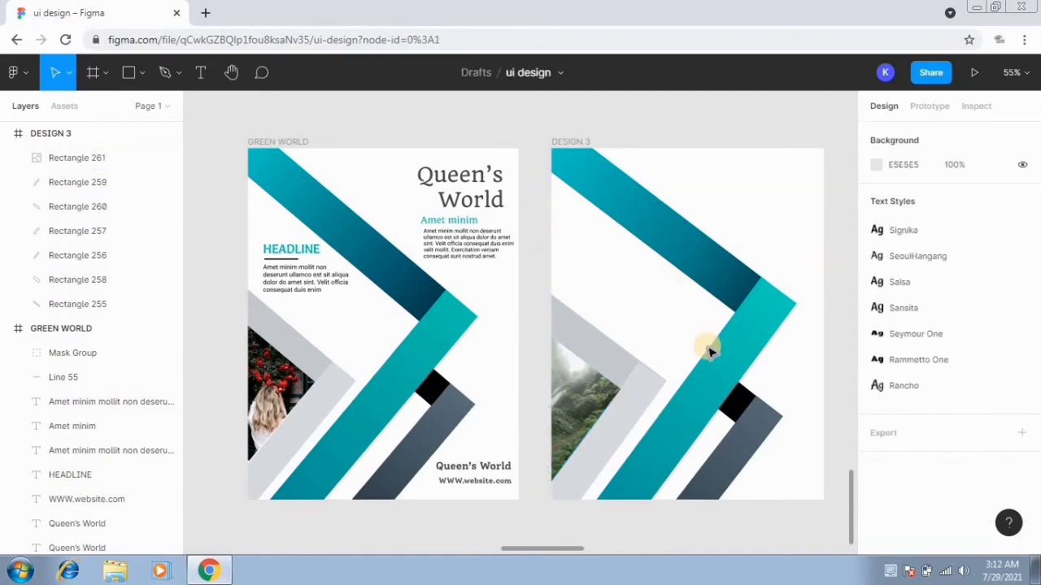
Rotate light grey Rectangle 259 to -37.06° and nudge it up one pixel.
left_click(641, 401)
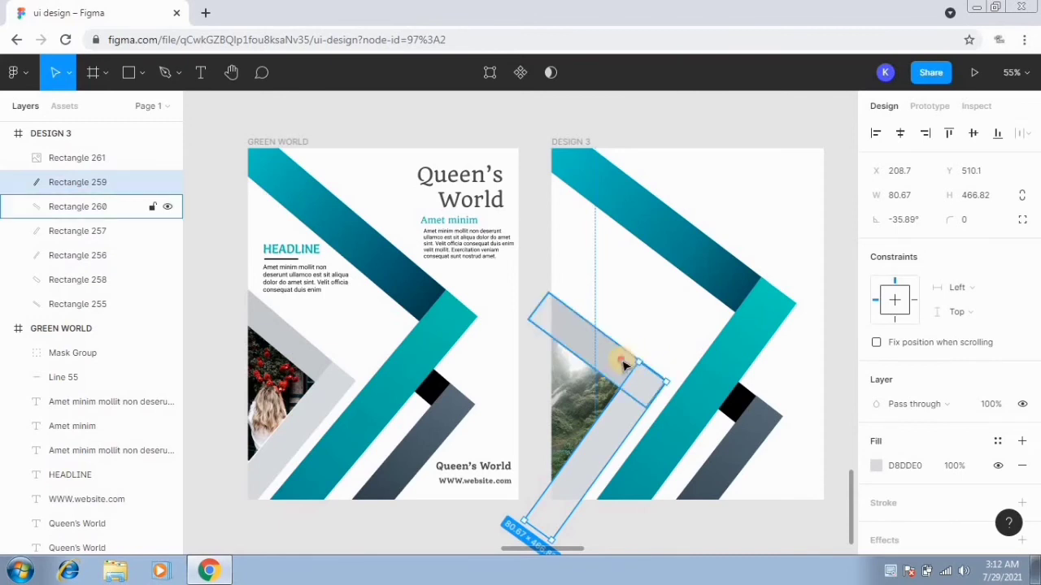
left_click(635, 355)
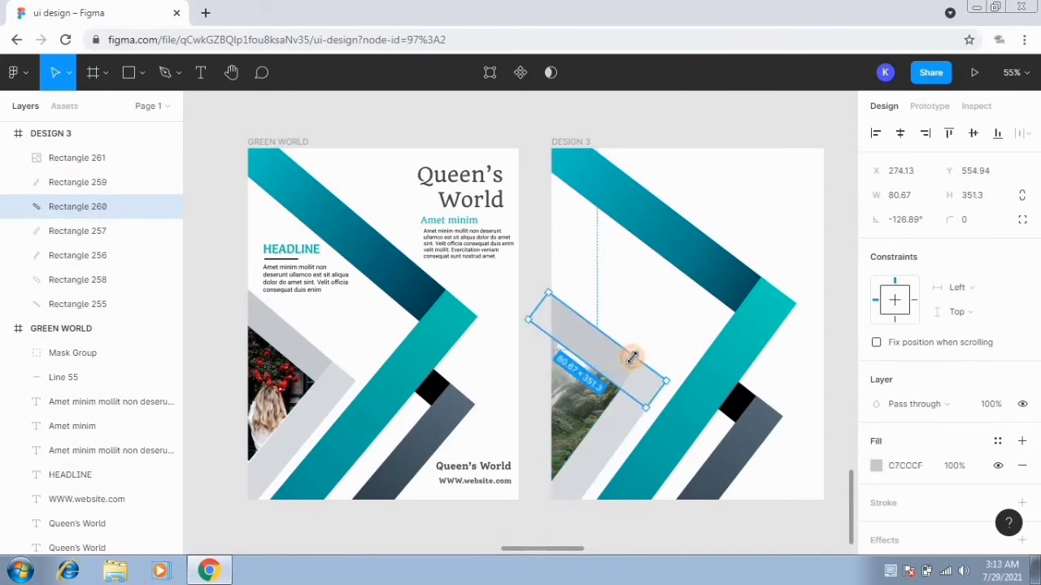
key("Escape")
left_click(647, 366)
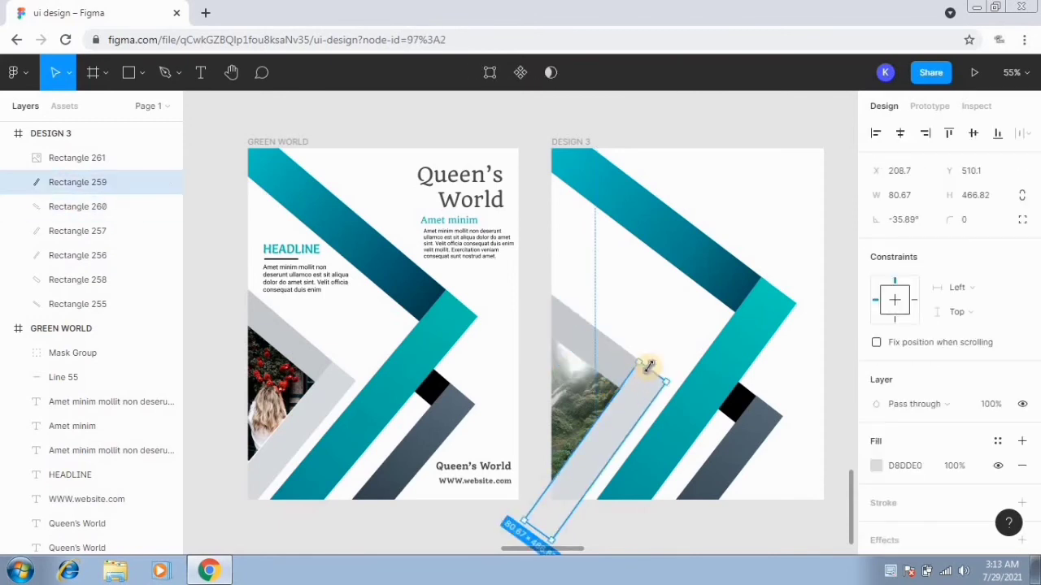
left_click_drag(670, 379, 669, 378)
key("Up")
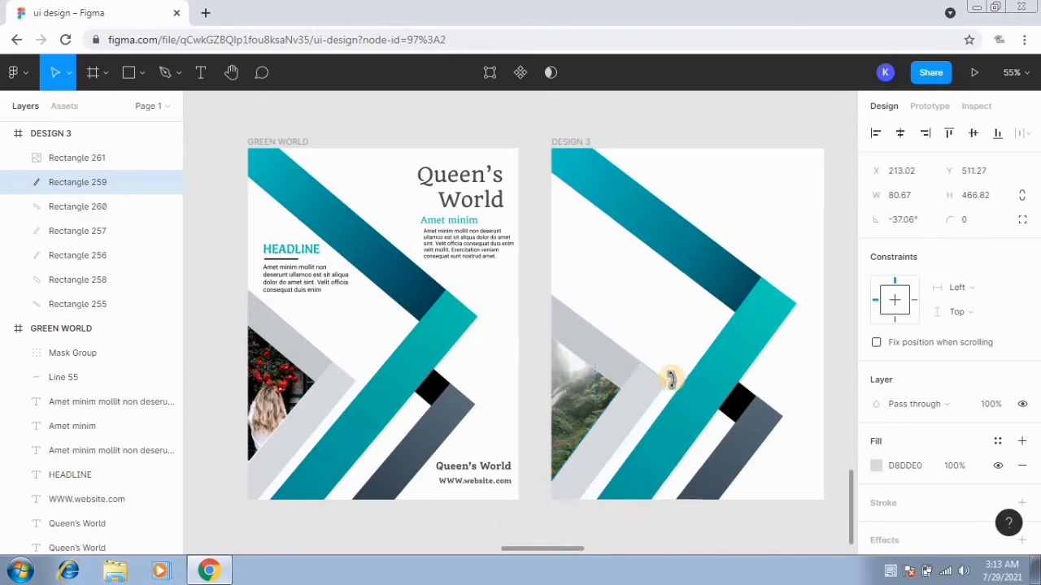
left_click(812, 400)
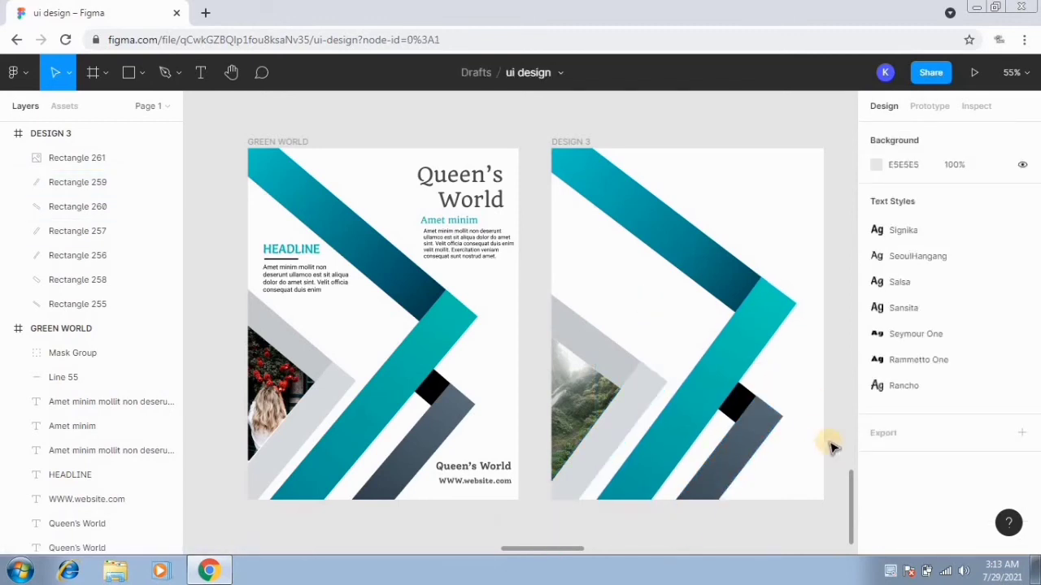
left_click(484, 474)
left_click(455, 486, "shift")
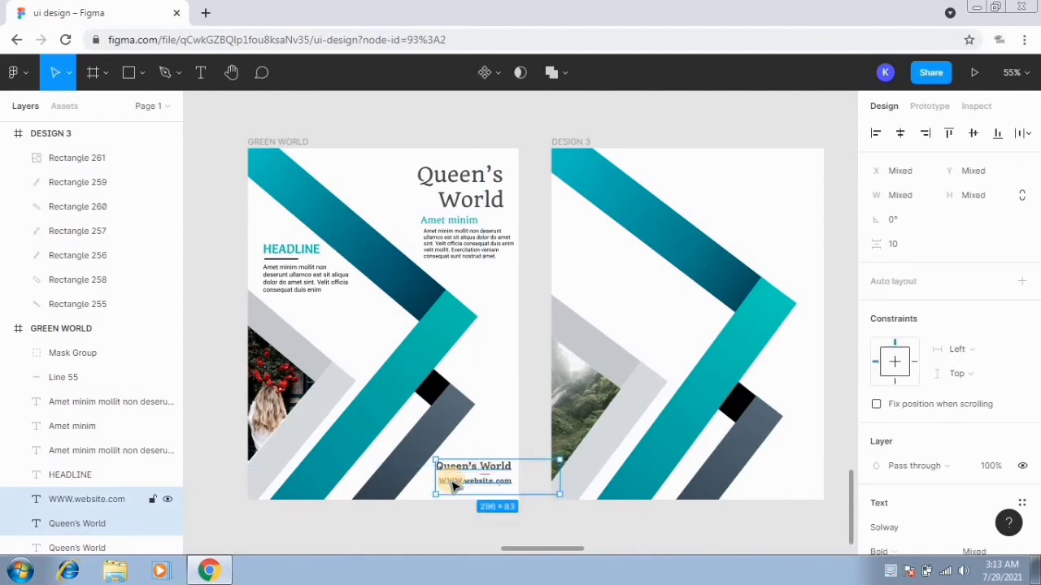
left_click_drag(618, 474, 787, 480)
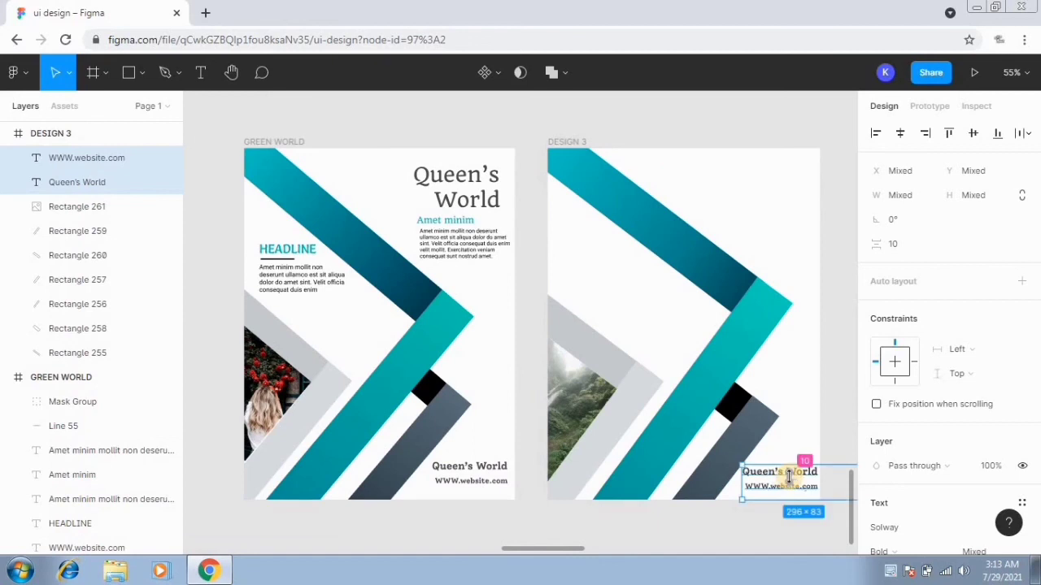
left_click(824, 429)
Set the copied Queen's World footer title to font size 23 and align the website line.
left_click(805, 472)
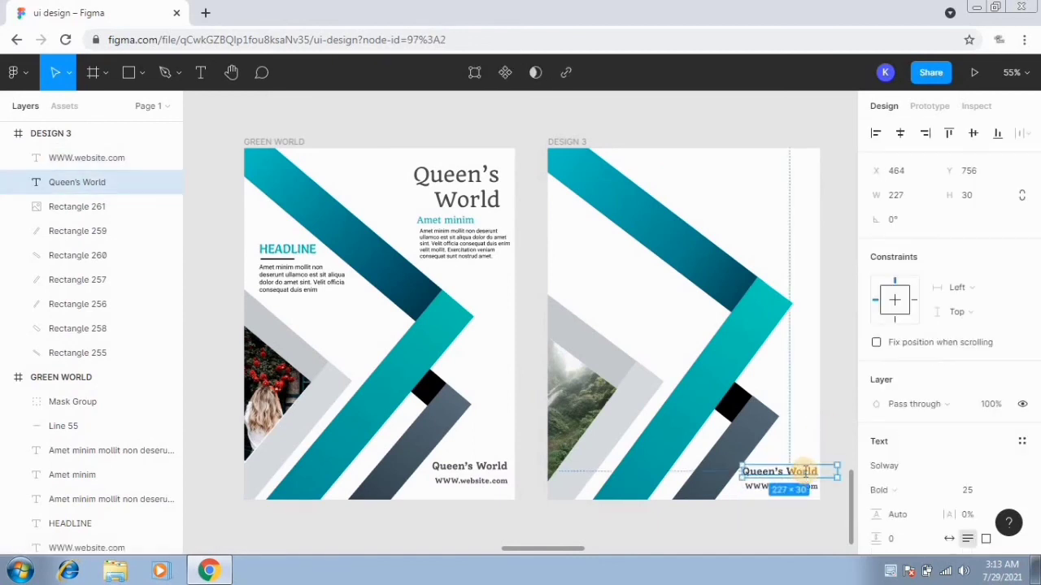
left_click(973, 492)
type("23")
key("Return")
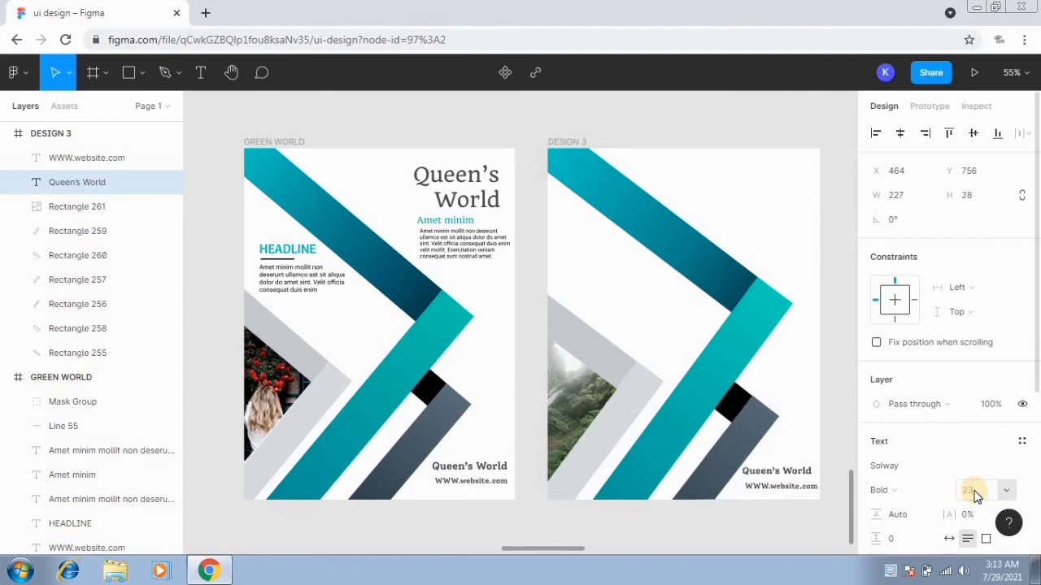
left_click(812, 492)
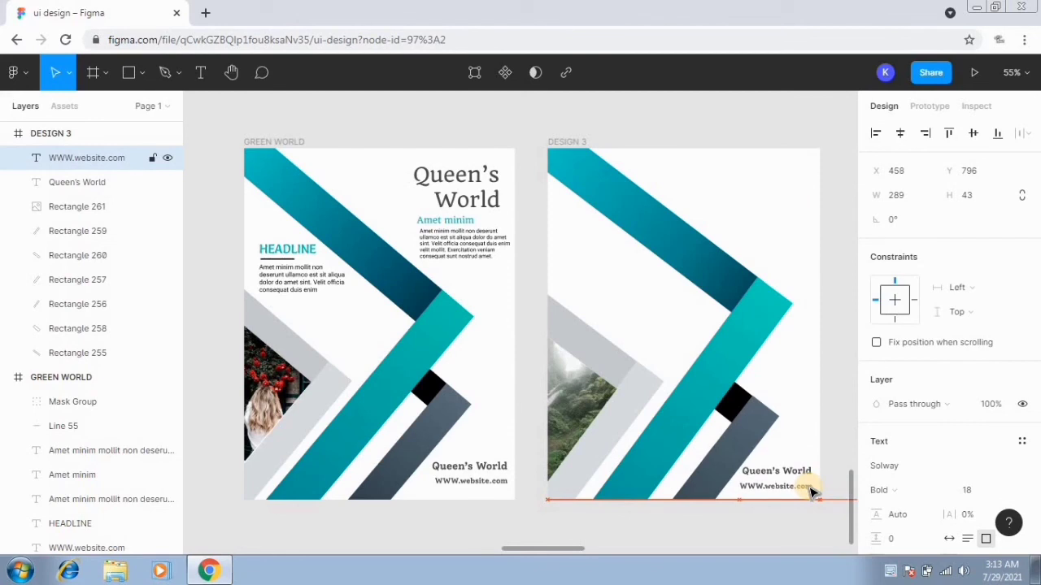
left_click_drag(812, 492, 810, 492)
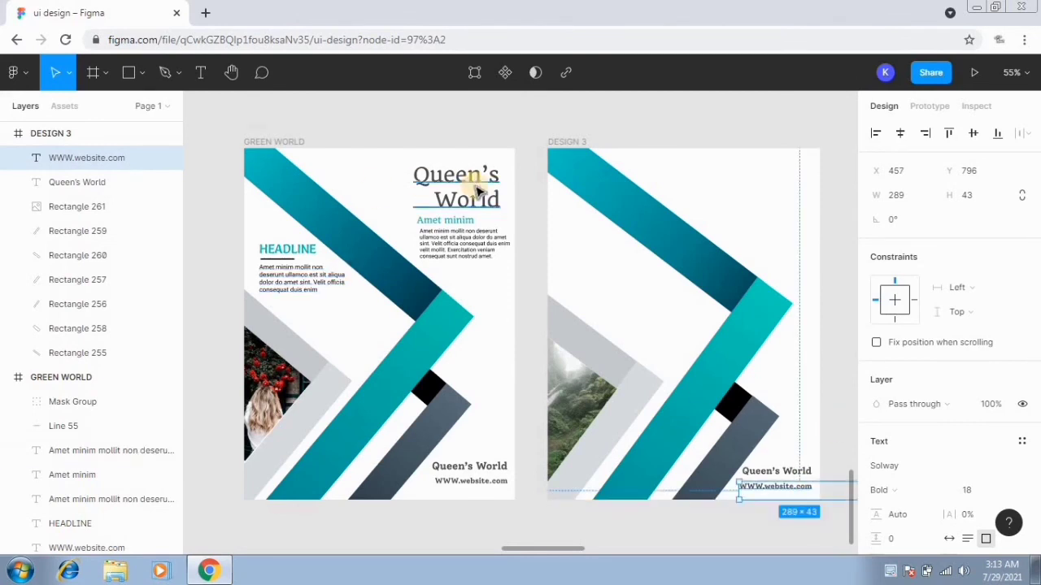
left_click_drag(478, 190, 793, 190)
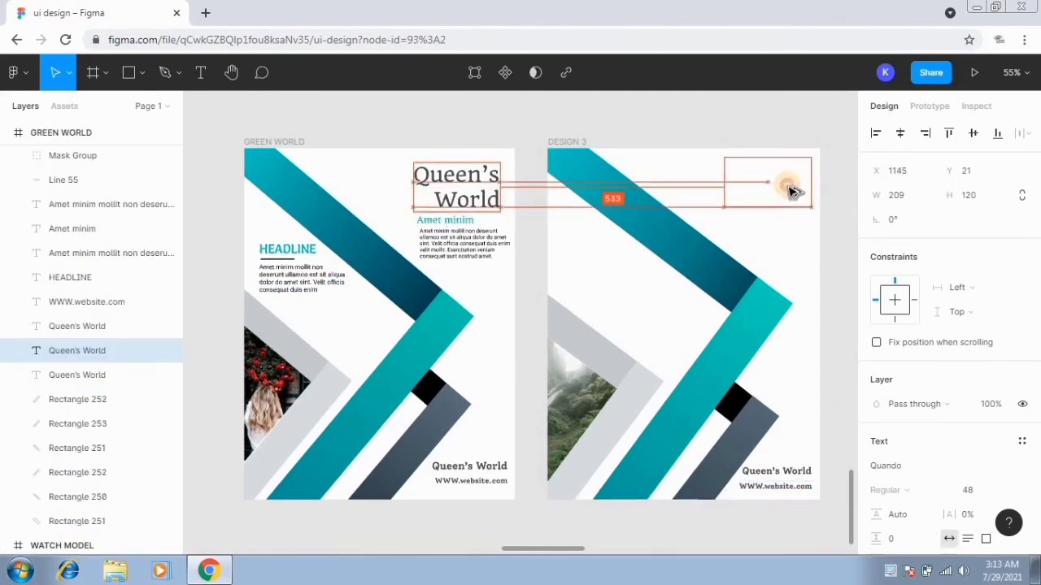
Place the Queen's World title copy top-right in DESIGN 3 and copy Amet minim beneath it.
left_click_drag(793, 190, 788, 178)
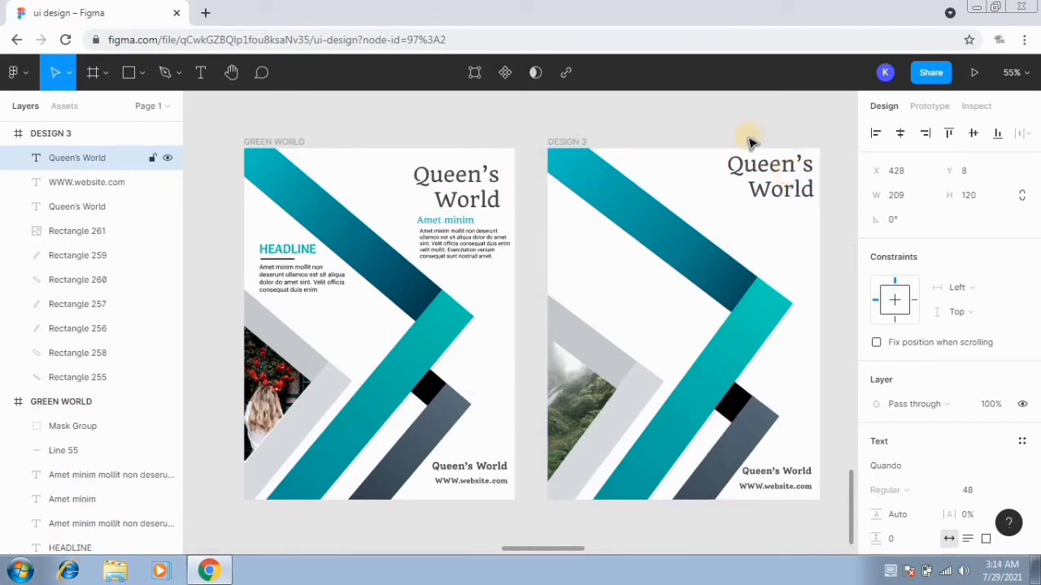
left_click(721, 99)
left_click(441, 220)
left_click_drag(643, 216, 779, 213)
Copy in the paragraph, trim its last lines, narrow it, and copy HEADLINE to the left.
left_click(467, 235)
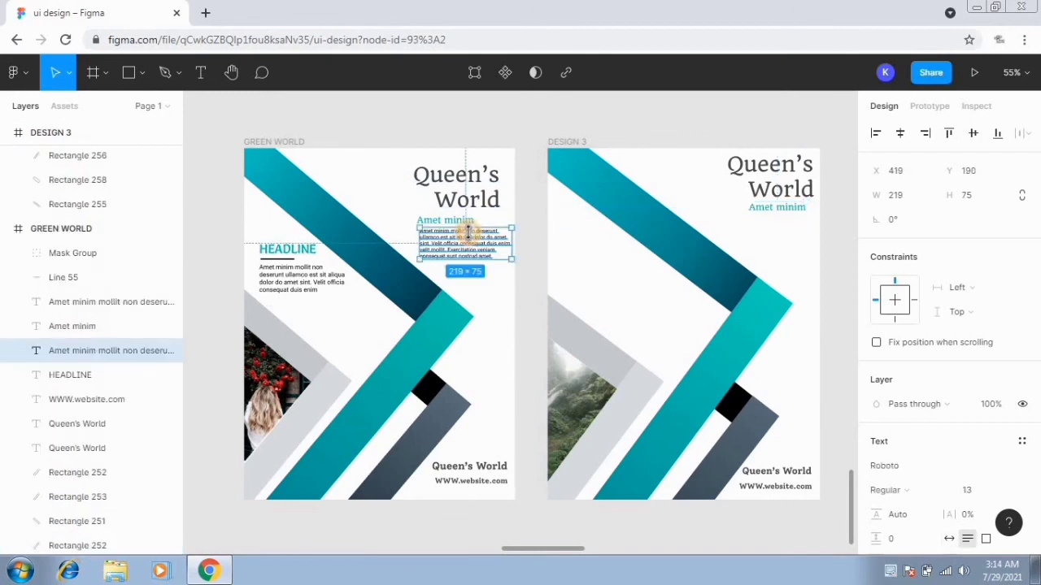
mouse_move(474, 251)
left_mouse_down()
mouse_move(800, 241)
mouse_move(736, 245)
left_mouse_up()
double_click(778, 252)
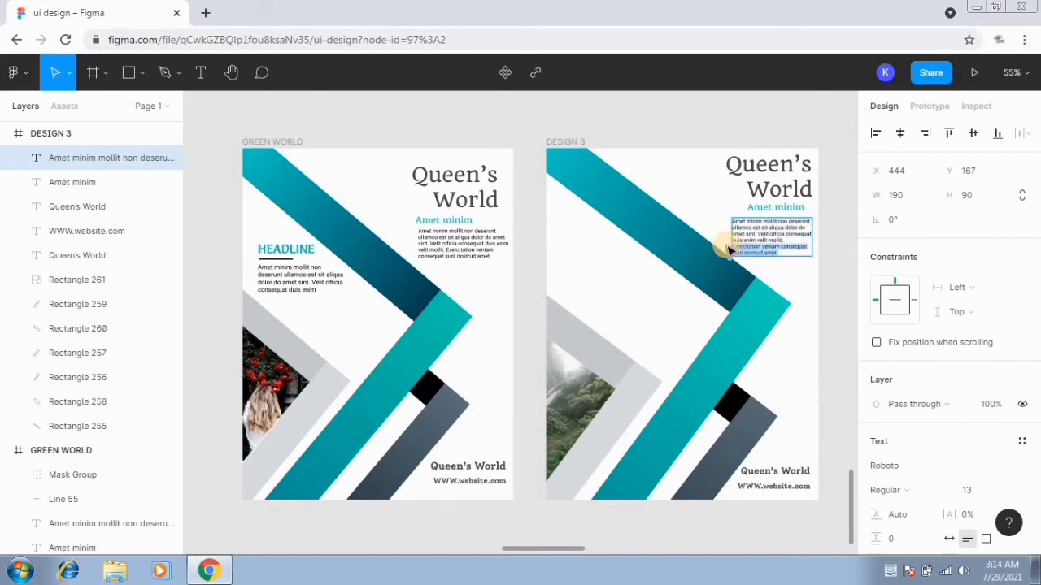
key("BackSpace")
key("Escape")
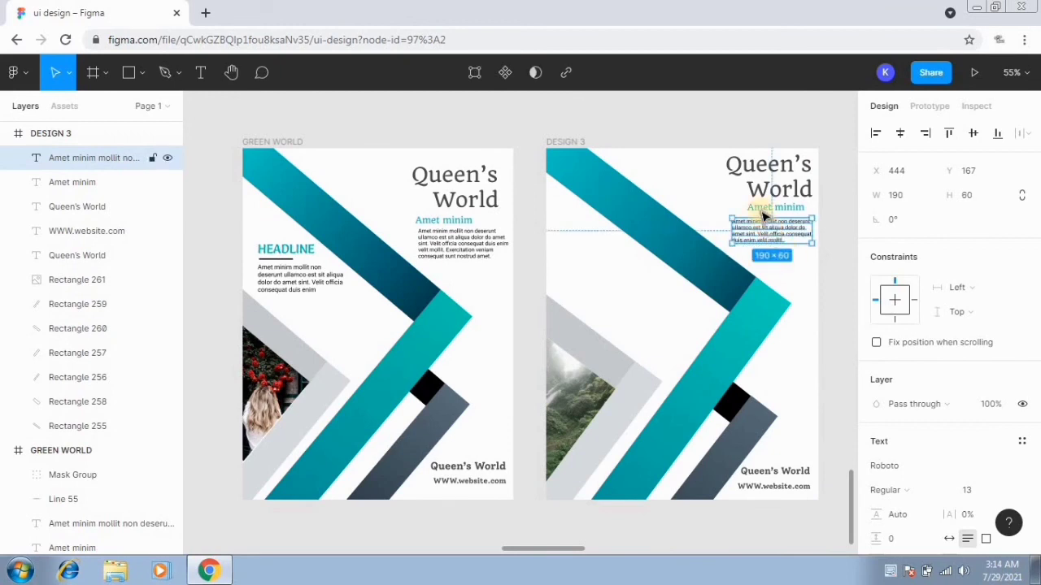
left_click_drag(764, 212, 748, 213)
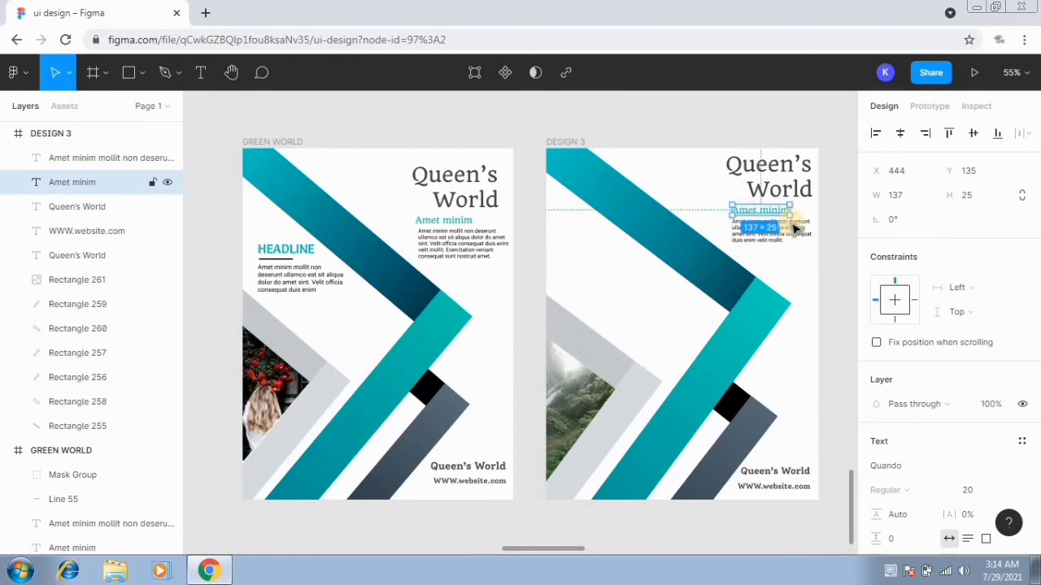
key("Escape")
left_click(766, 236)
left_click_drag(811, 229, 807, 229)
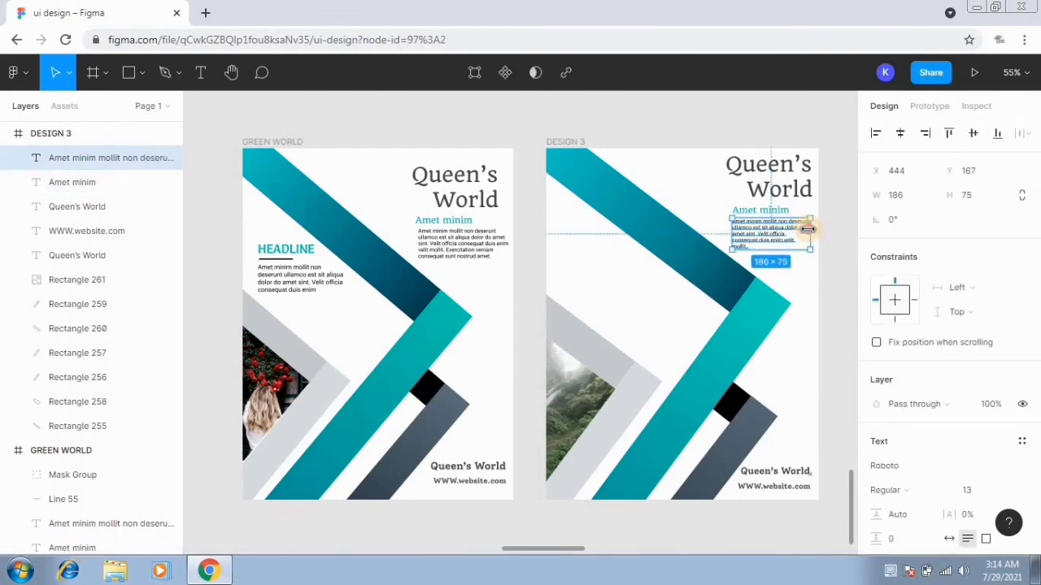
left_click(838, 236)
left_click(298, 248)
mouse_move(297, 248)
left_mouse_down()
mouse_move(574, 283)
mouse_move(603, 252)
left_mouse_up()
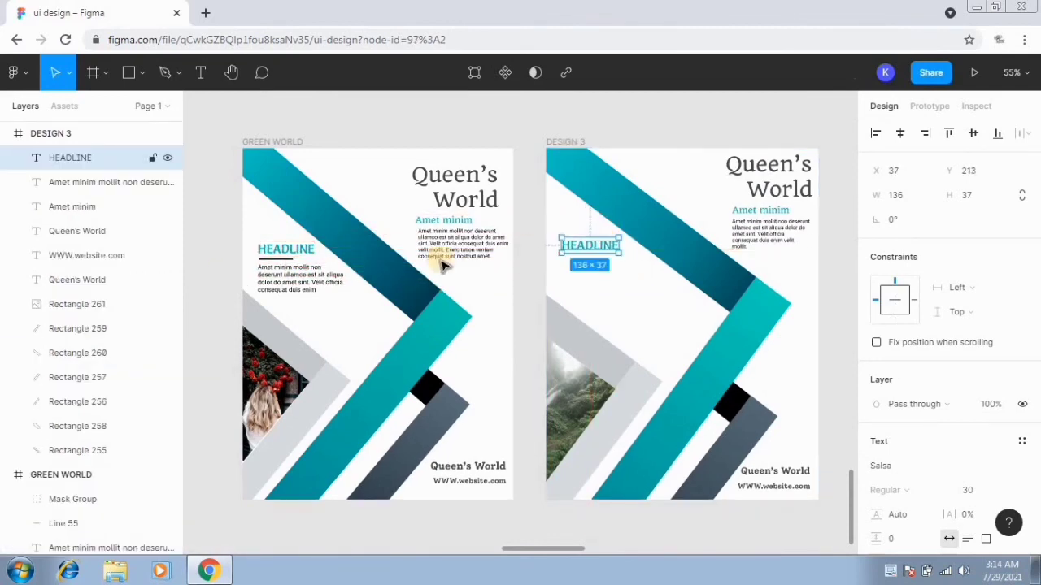
Copy the Line 55 underline and body paragraph beneath HEADLINE in DESIGN 3.
mouse_move(291, 264)
left_mouse_down()
mouse_move(603, 259)
mouse_move(325, 244)
left_mouse_up()
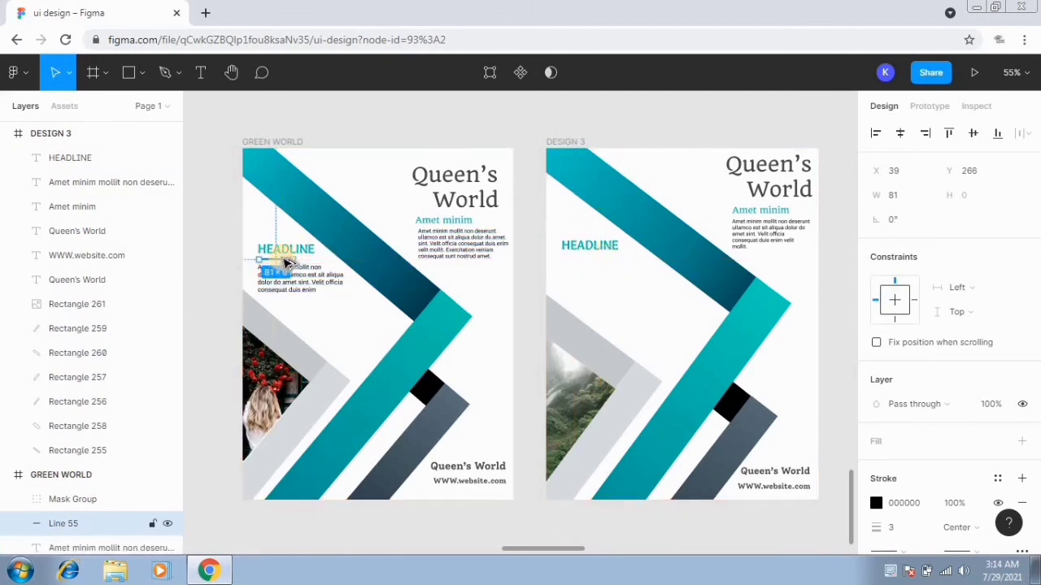
left_click_drag(660, 289, 595, 262)
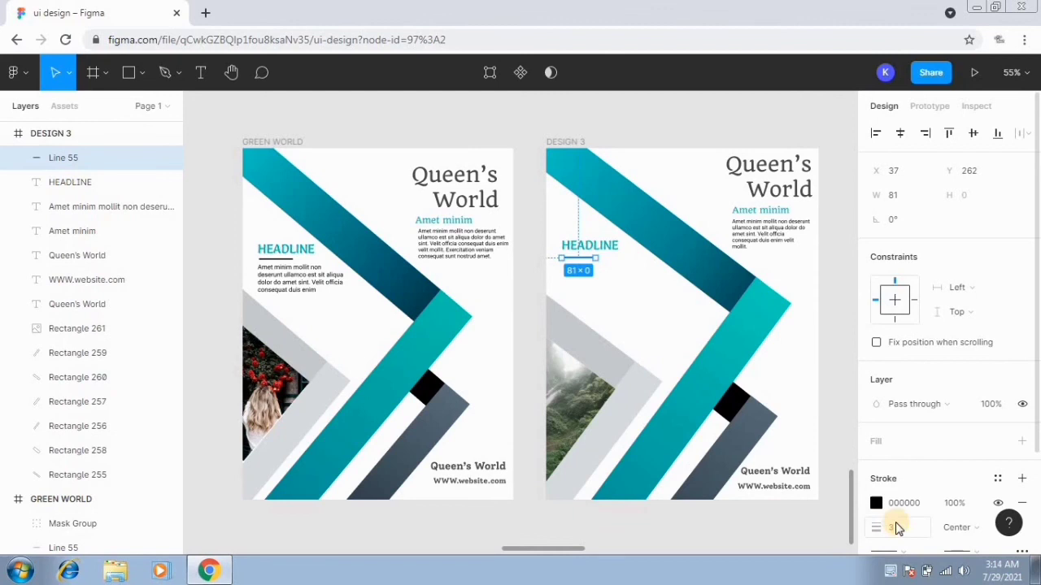
left_click_drag(294, 280, 606, 289)
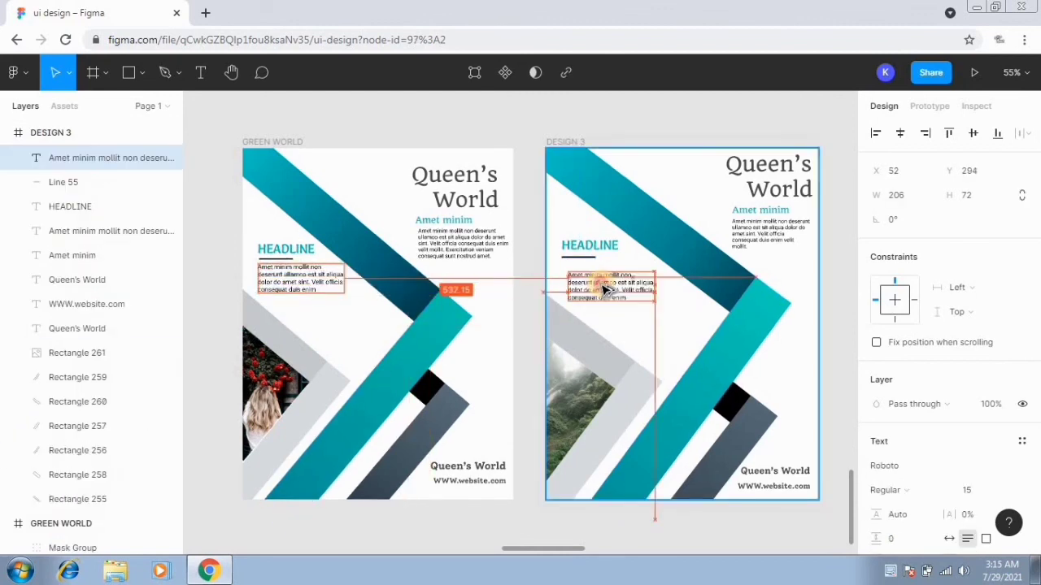
left_click_drag(605, 289, 599, 280)
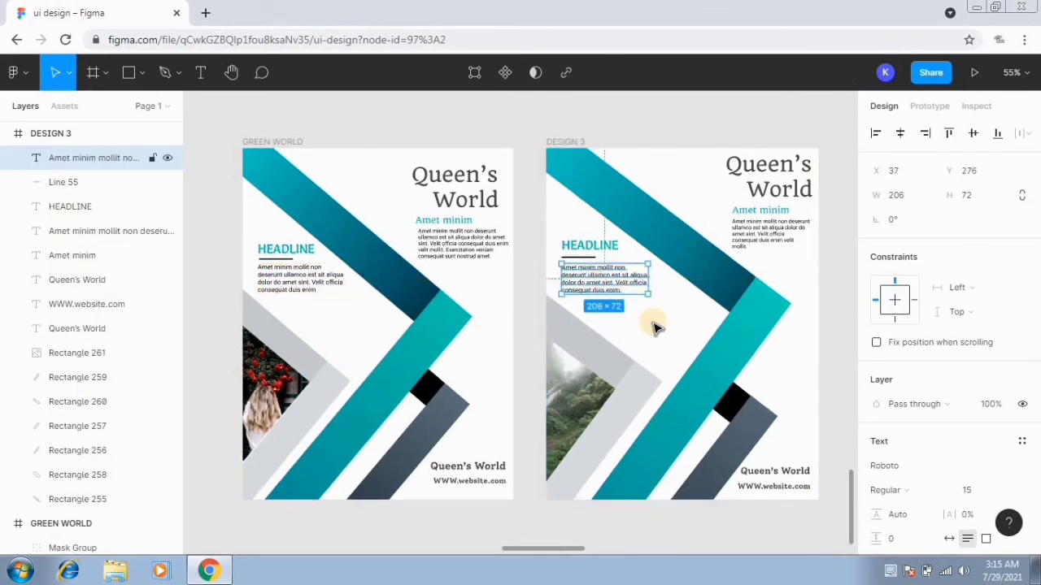
key("Escape")
Shift the Queen's World title in DESIGN 3 slightly left.
left_click(780, 174)
left_click_drag(782, 173, 779, 172)
double_click(781, 170)
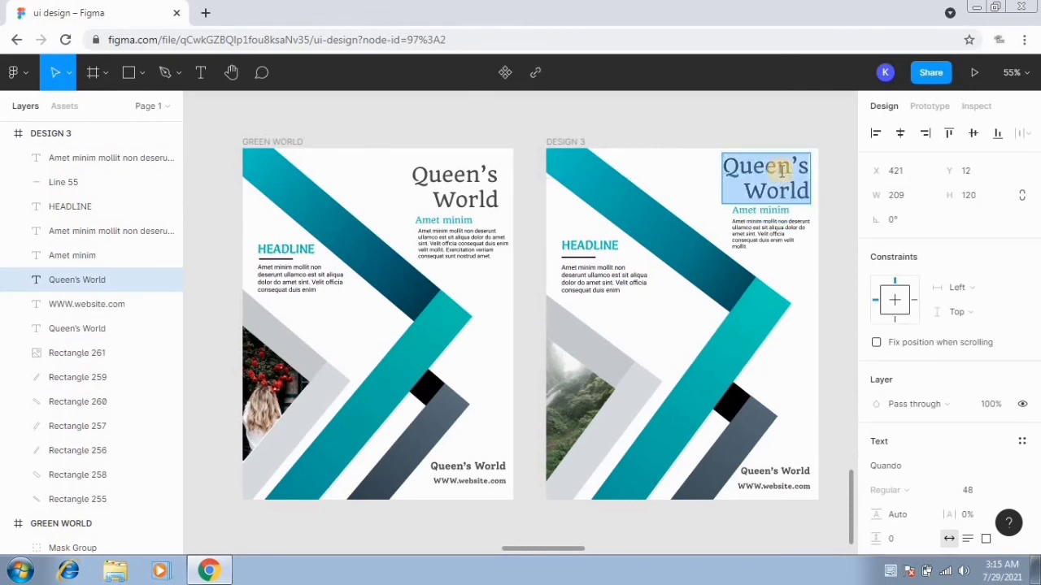
scroll(952, 309, "down", 3)
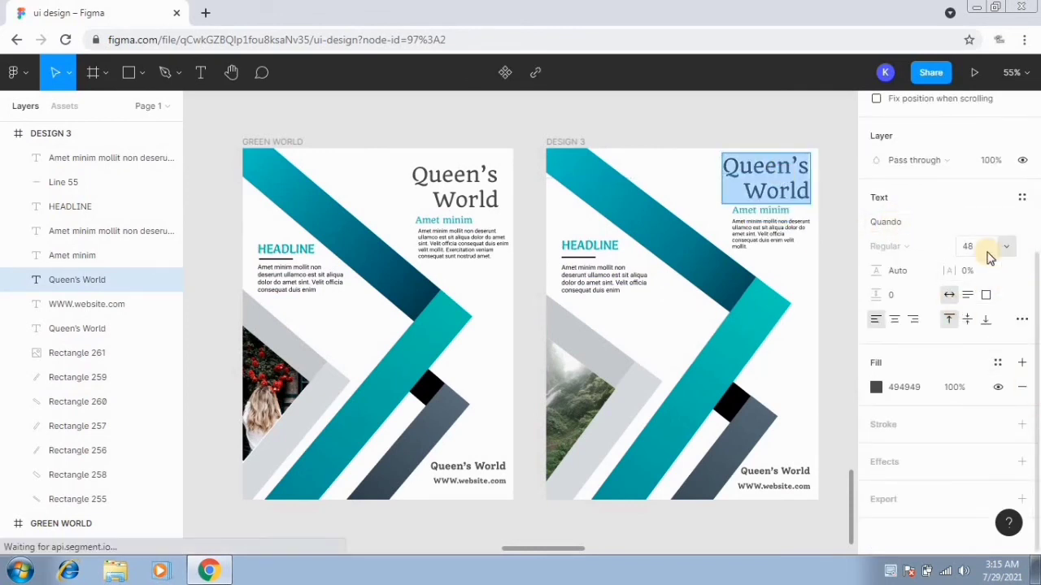
left_click(826, 269)
left_click(814, 290)
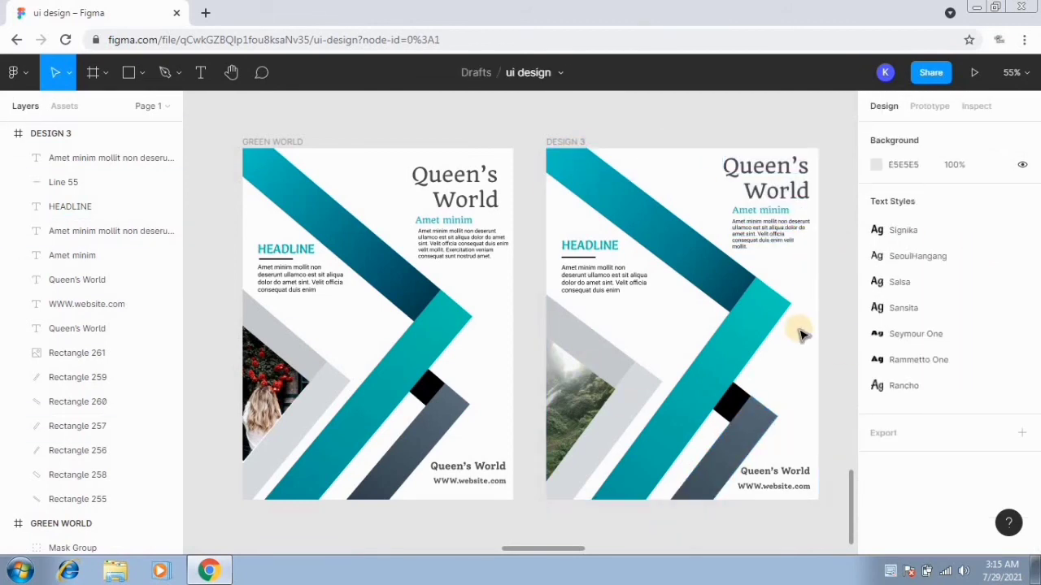
key("shift+0")
scroll(590, 333, "right", 5)
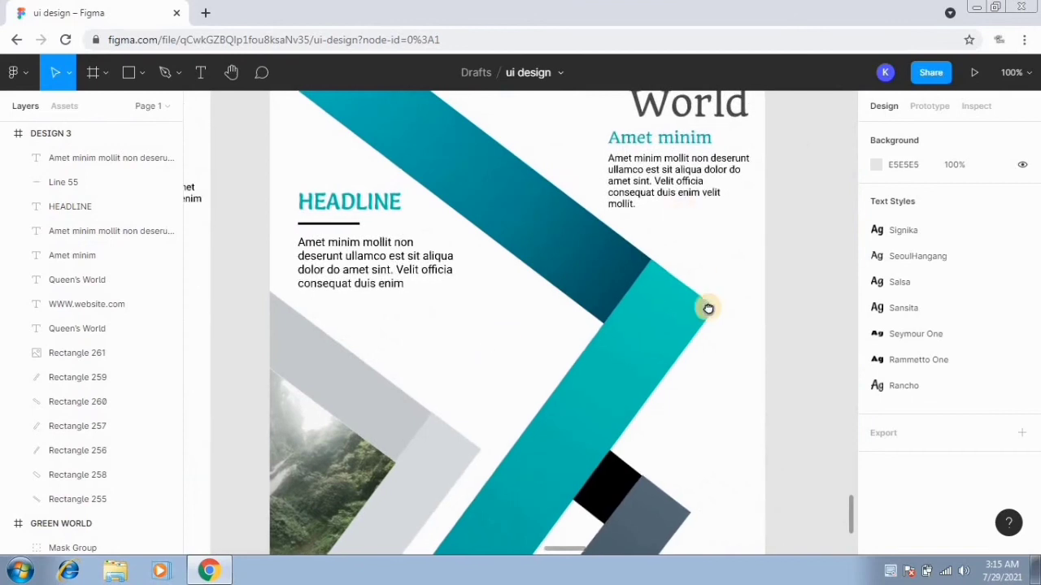
scroll(708, 309, "up", 3)
left_click_drag(712, 346, 705, 248)
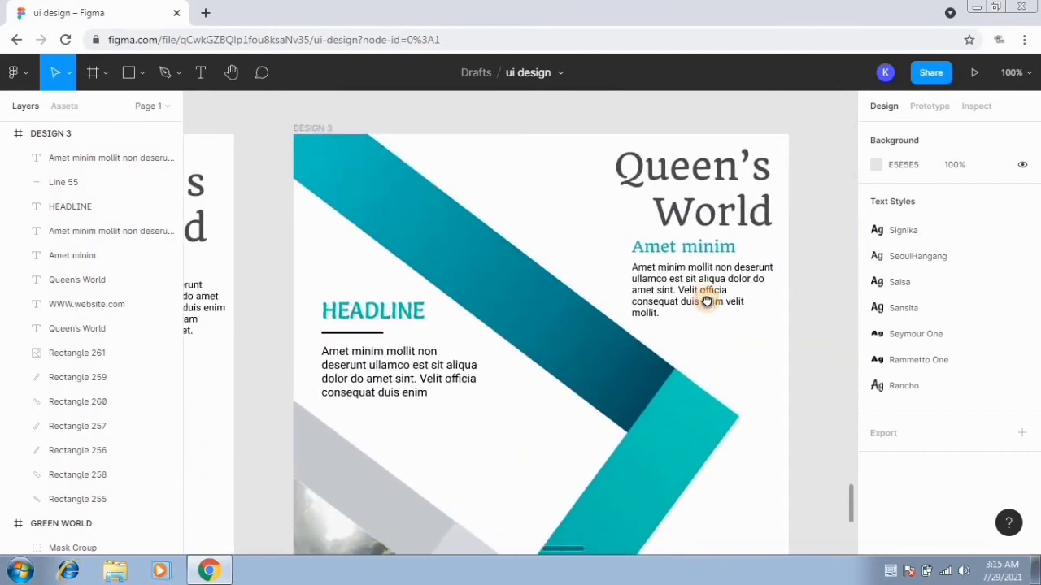
left_click_drag(730, 371, 727, 230)
scroll(748, 400, "down", 2)
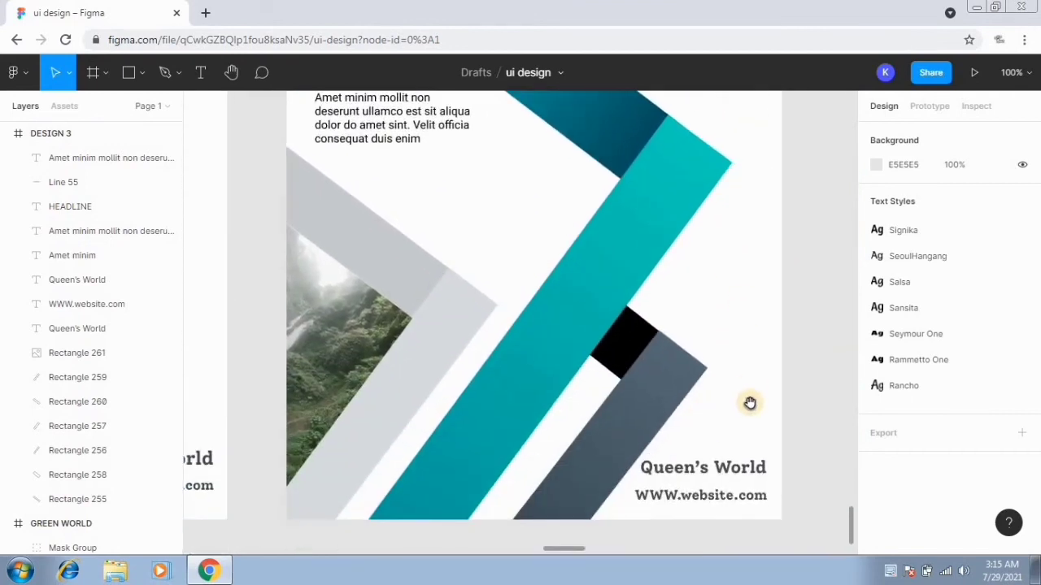
scroll(748, 366, "down", 2)
key("minus")
left_click_drag(679, 272, 794, 322)
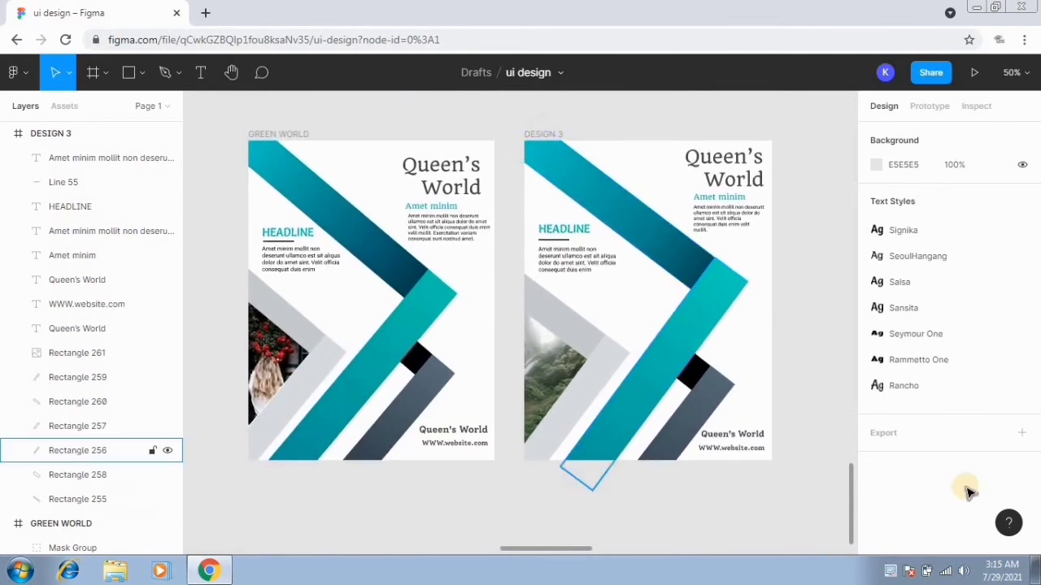